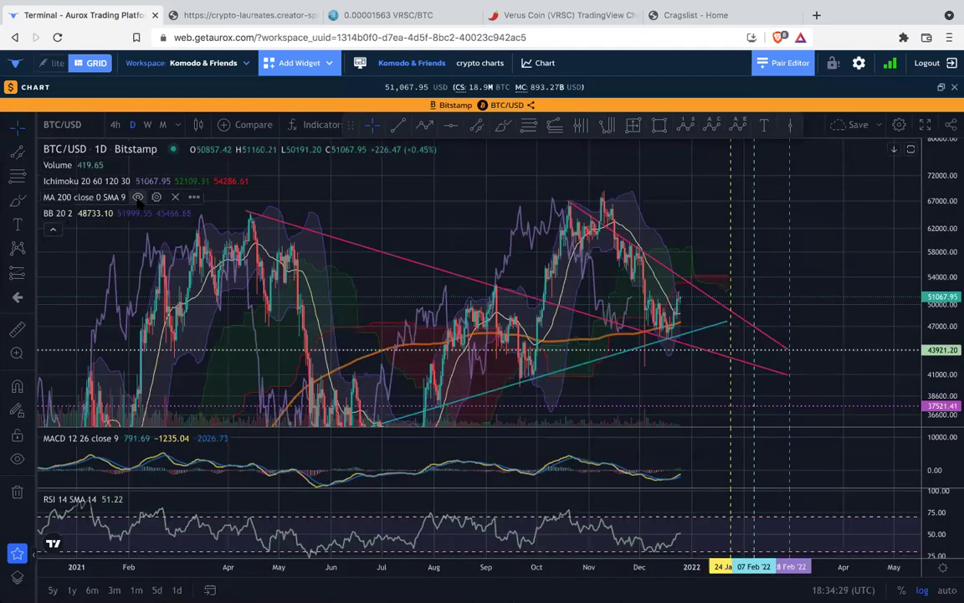
Hide the MA 200, Bollinger Bands and Ichimoku indicators on the BTC/USD daily chart.
click(138, 198)
click(84, 214)
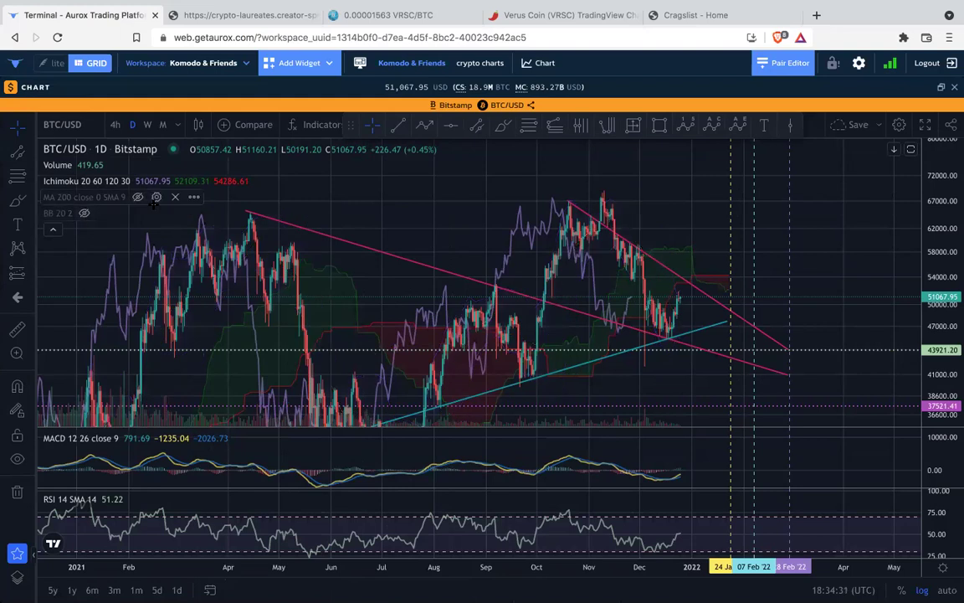
click(142, 181)
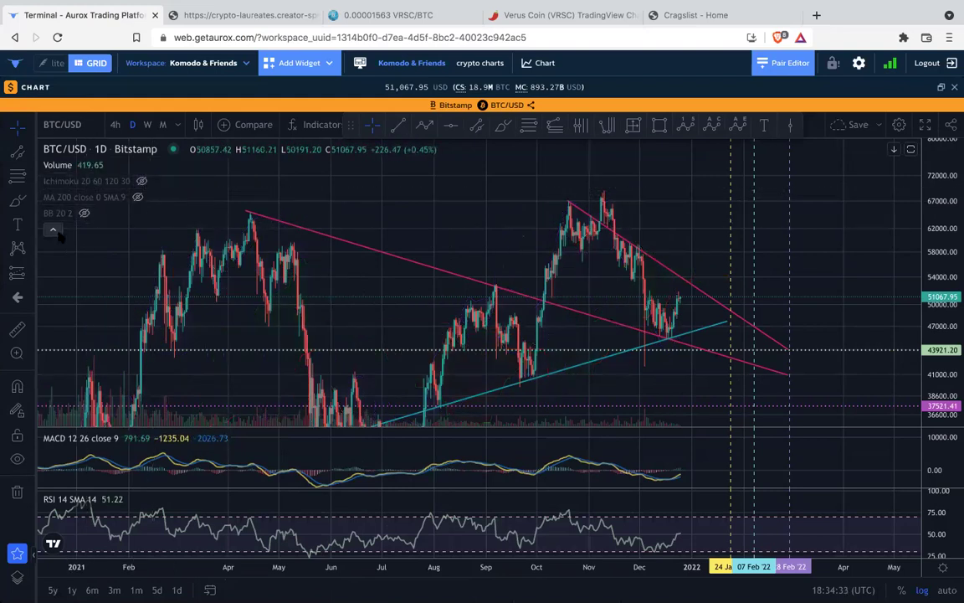
Extend the end of the rising teal trend line slightly past the 24 Jan '22 vertical line to meet the descending pink line.
drag(830, 244, 815, 231)
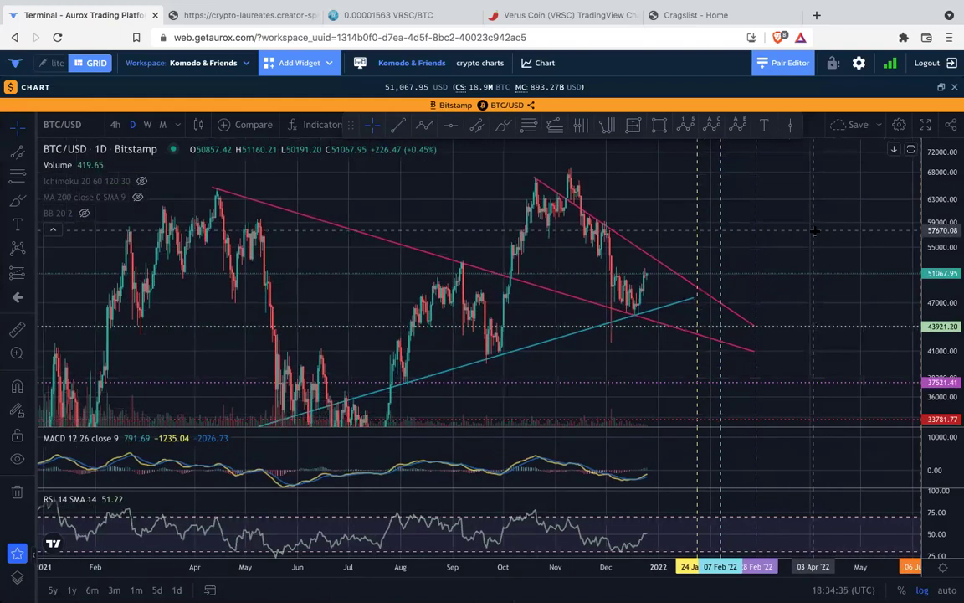
drag(949, 202, 941, 296)
scroll(863, 266, down, 3)
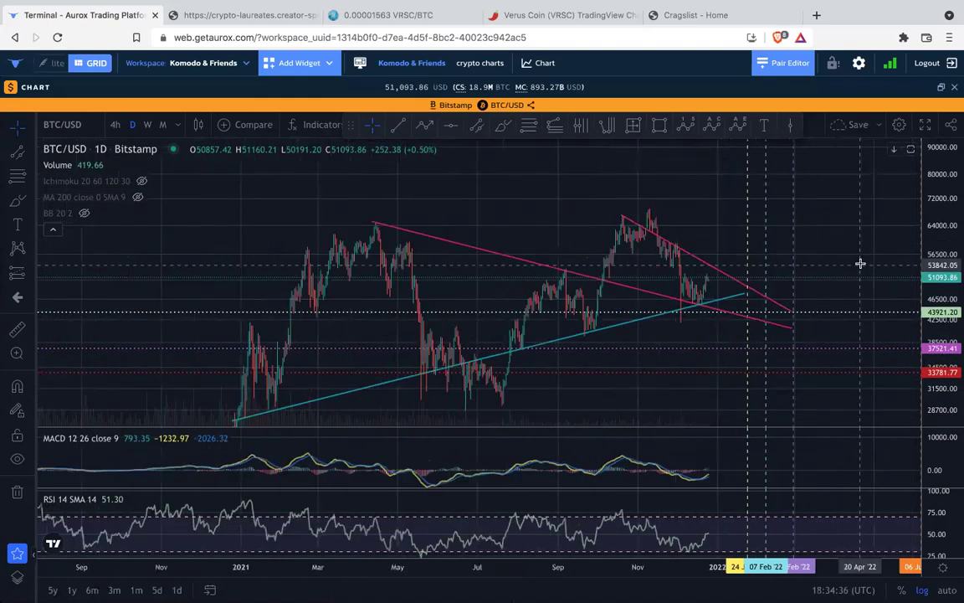
drag(870, 231, 736, 220)
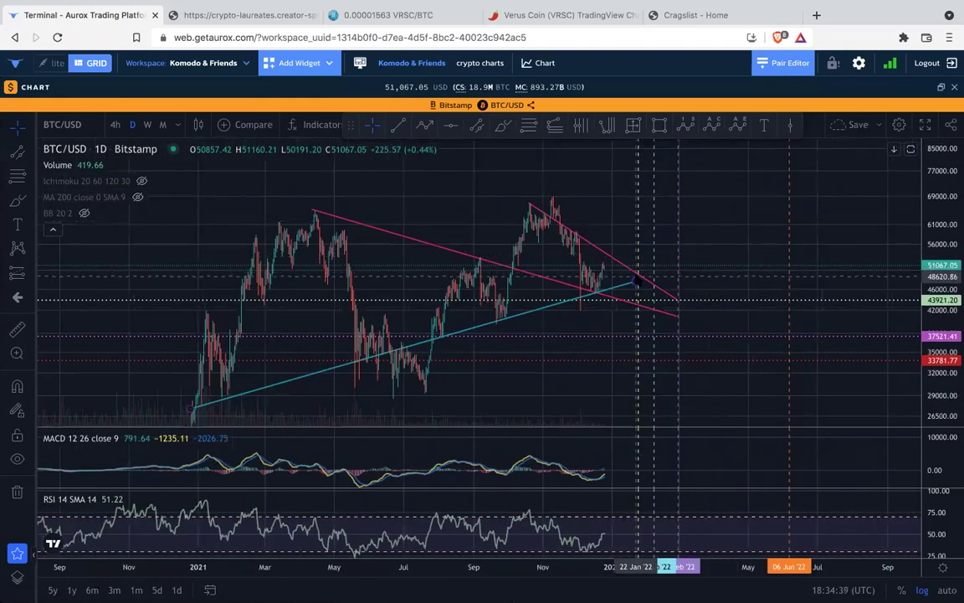
drag(635, 282, 642, 280)
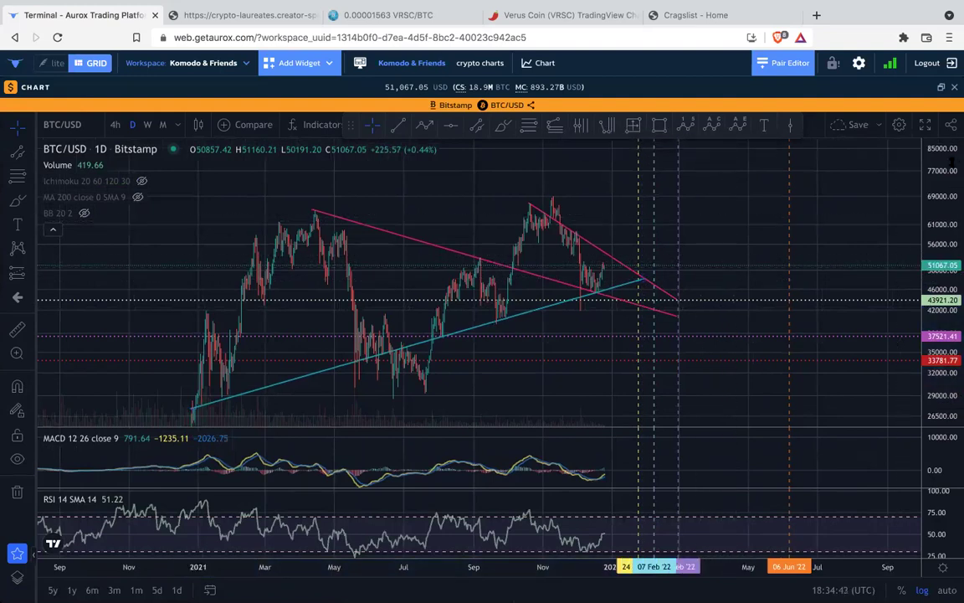
Show the Ichimoku, MA 200 and Bollinger Bands indicators on the chart again.
scroll(807, 229, down, 5)
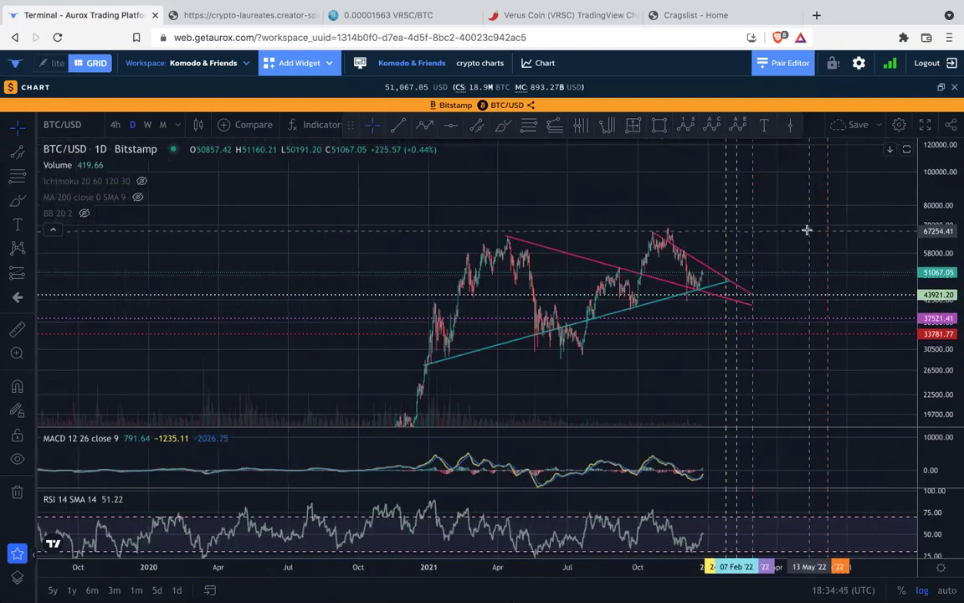
scroll(807, 230, right, 3)
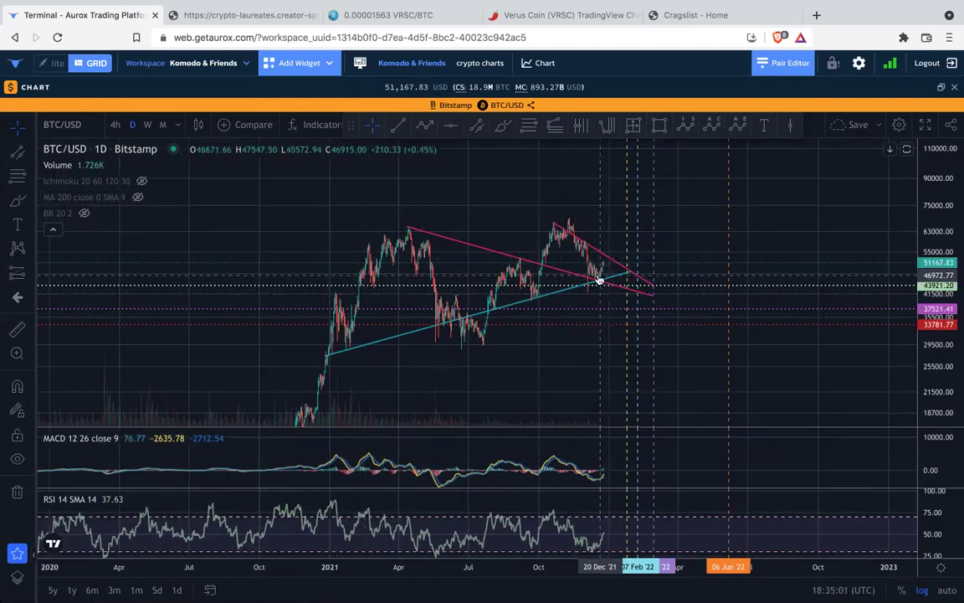
mouse_move(142, 185)
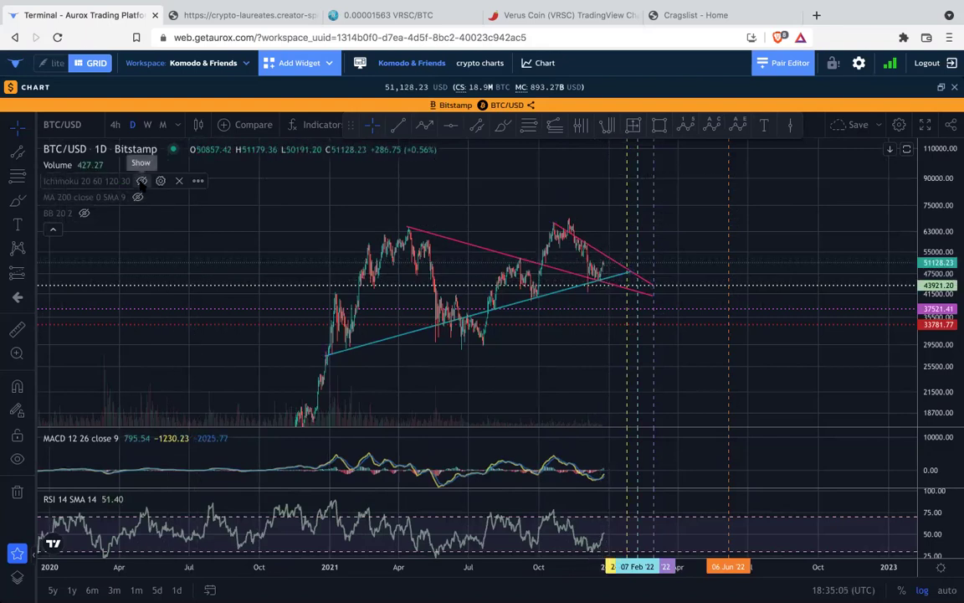
click(141, 182)
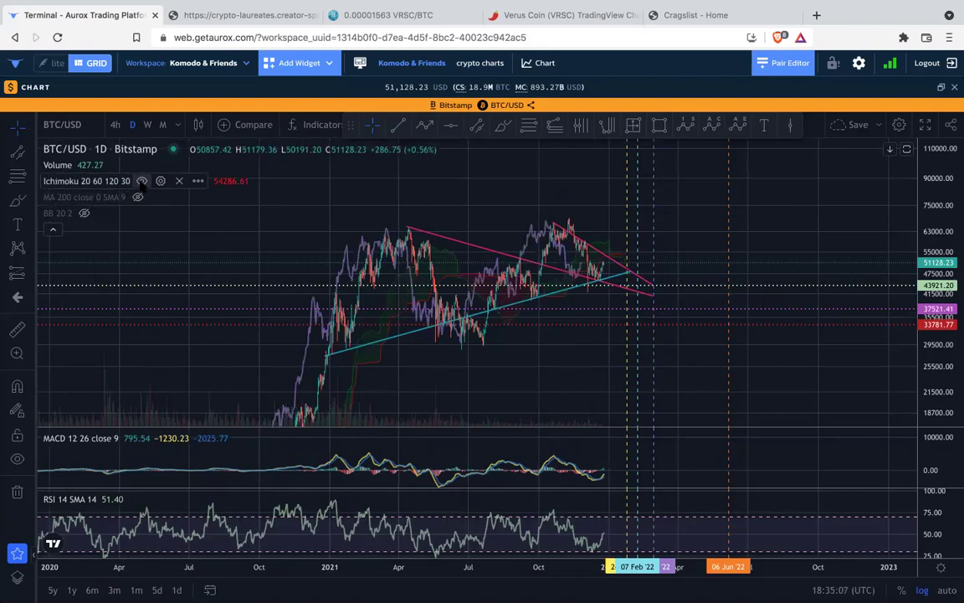
scroll(469, 251, up, 3)
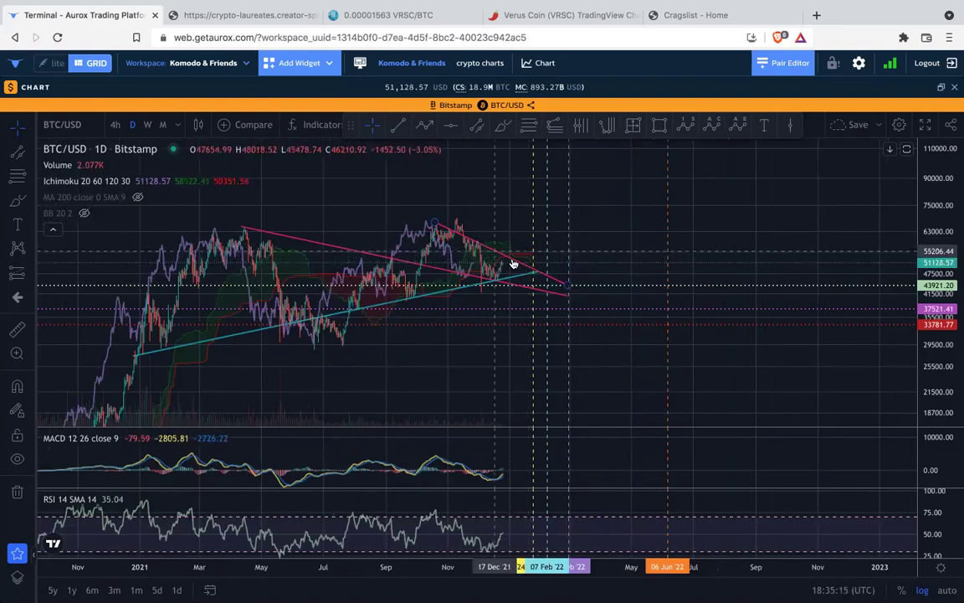
click(138, 197)
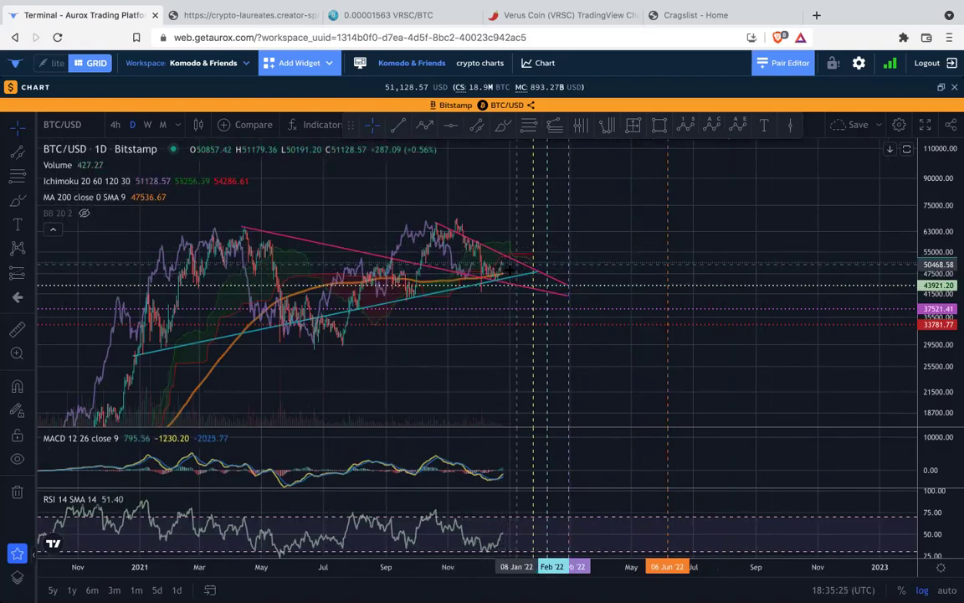
click(85, 213)
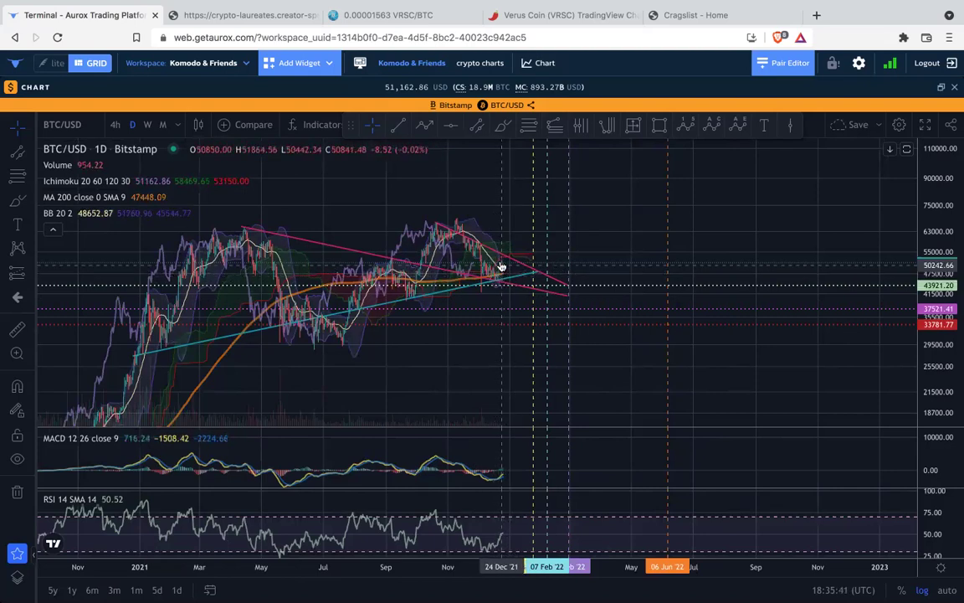
Examine the latest daily candles against the converging trend lines, the Ichimoku cloud and the moving averages.
scroll(506, 284, up, 5)
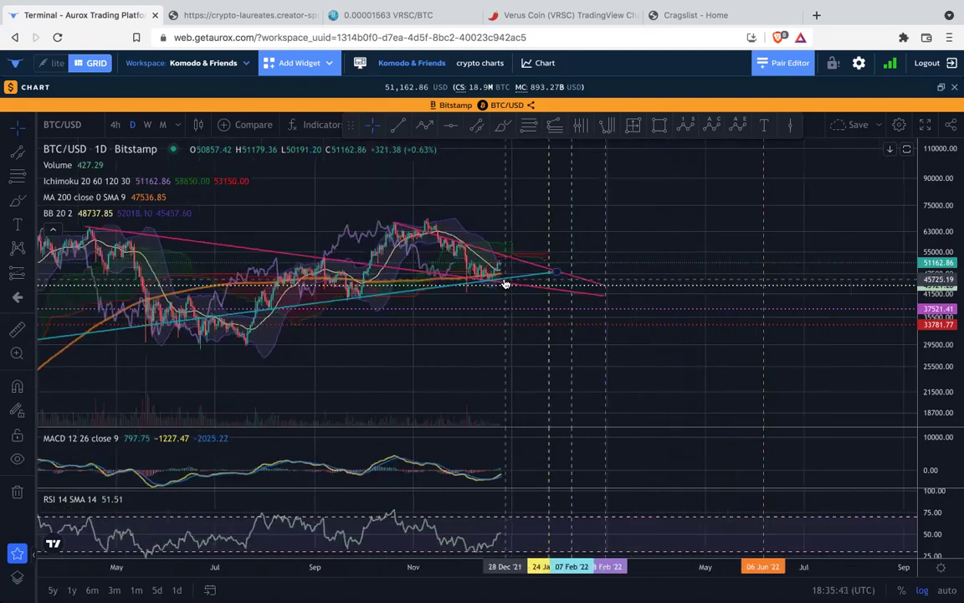
drag(931, 380, 953, 270)
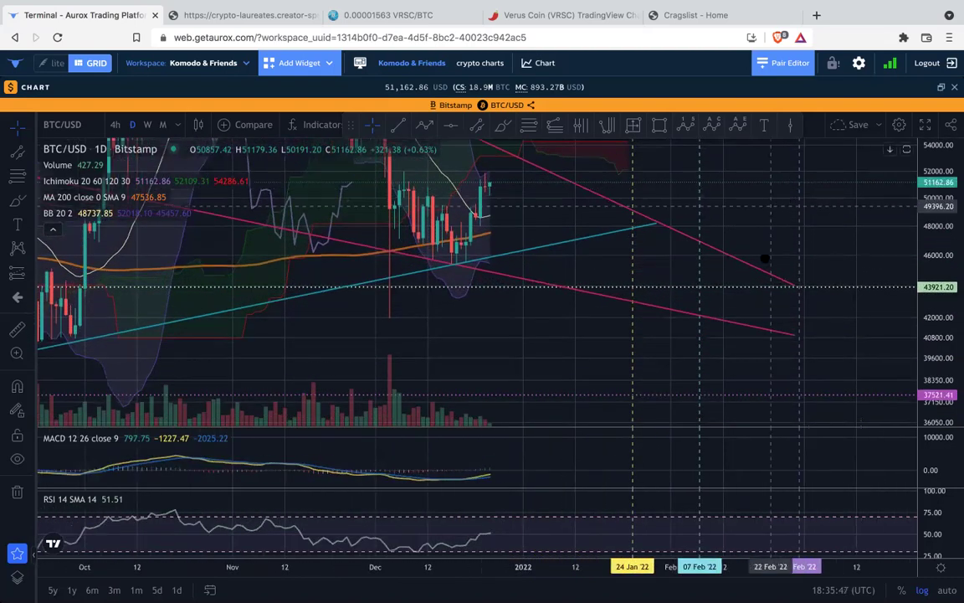
scroll(769, 266, up, 4)
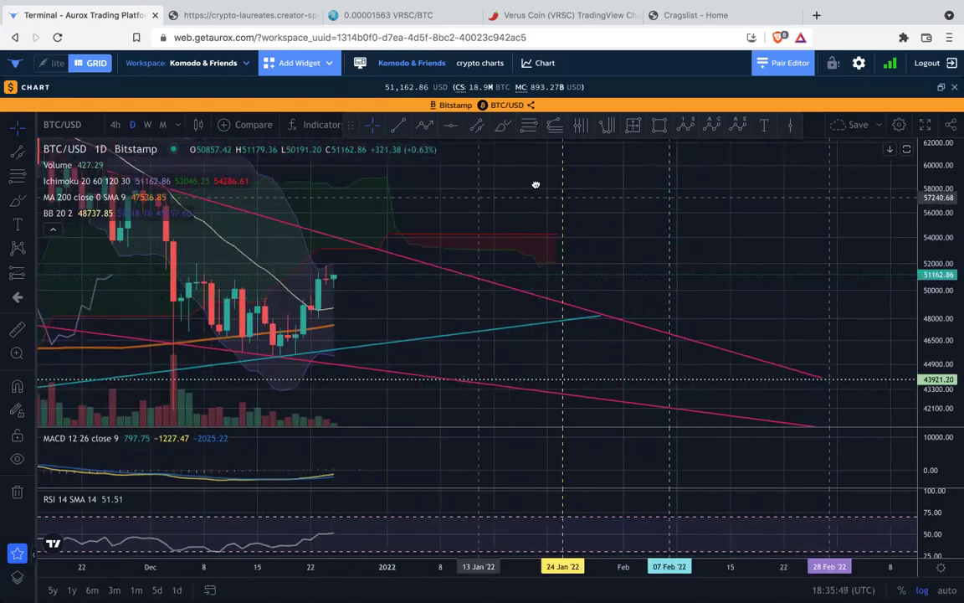
scroll(638, 193, up, 3)
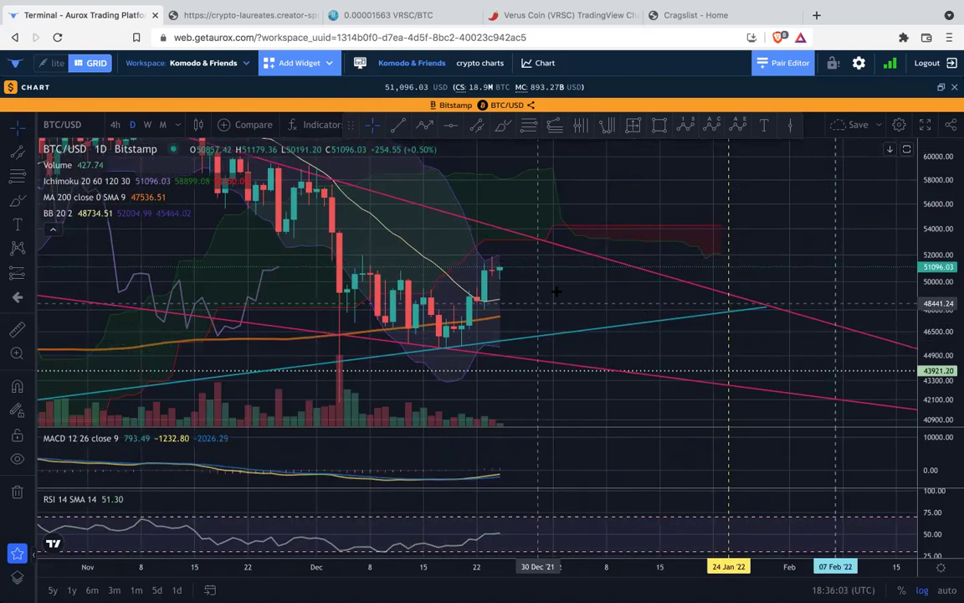
scroll(555, 292, down, 5)
scroll(765, 250, down, 3)
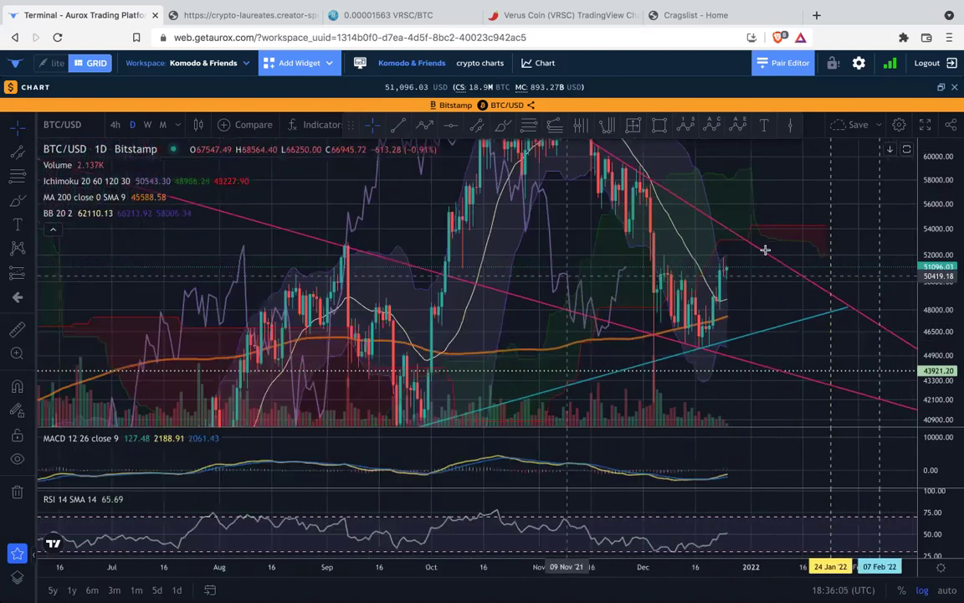
drag(727, 210, 601, 251)
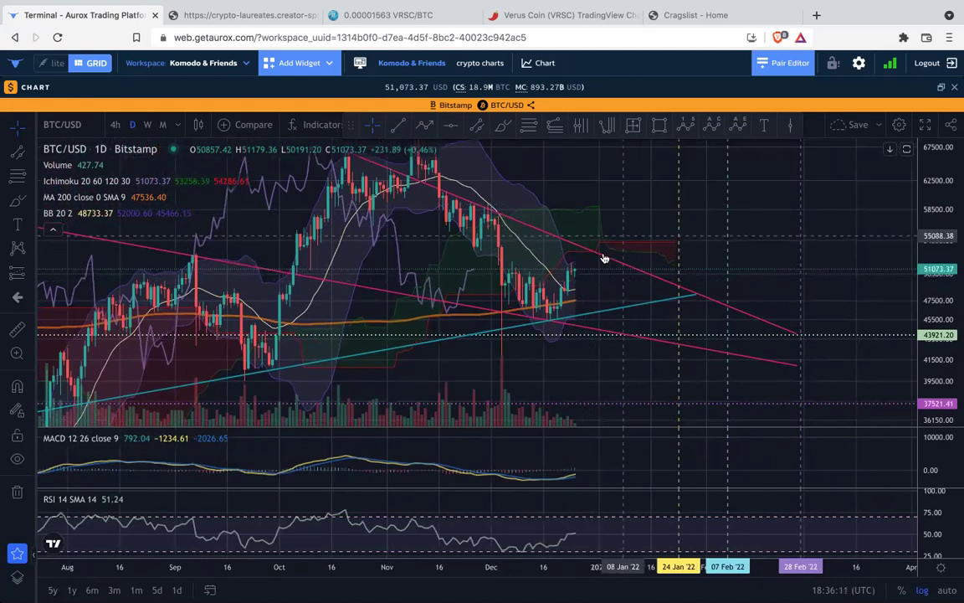
Sketch possible price paths from the latest candle toward the descending pink line with the Brush, removing each sketch.
click(501, 126)
mouse_move(581, 272)
mouse_down()
mouse_move(584, 282)
mouse_move(637, 195)
mouse_up()
key(ctrl+z)
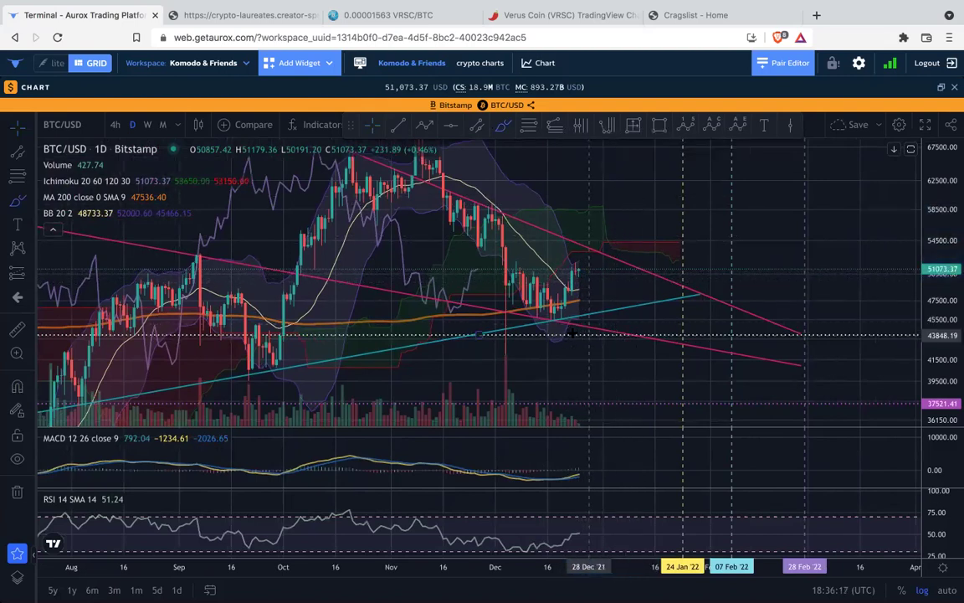
drag(580, 272, 584, 283)
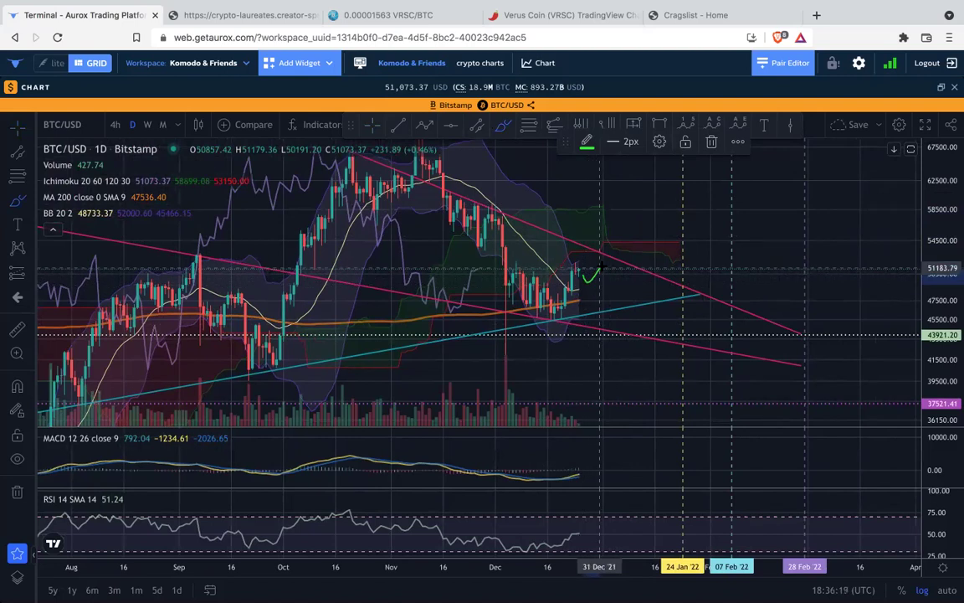
key(Delete)
drag(578, 269, 583, 283)
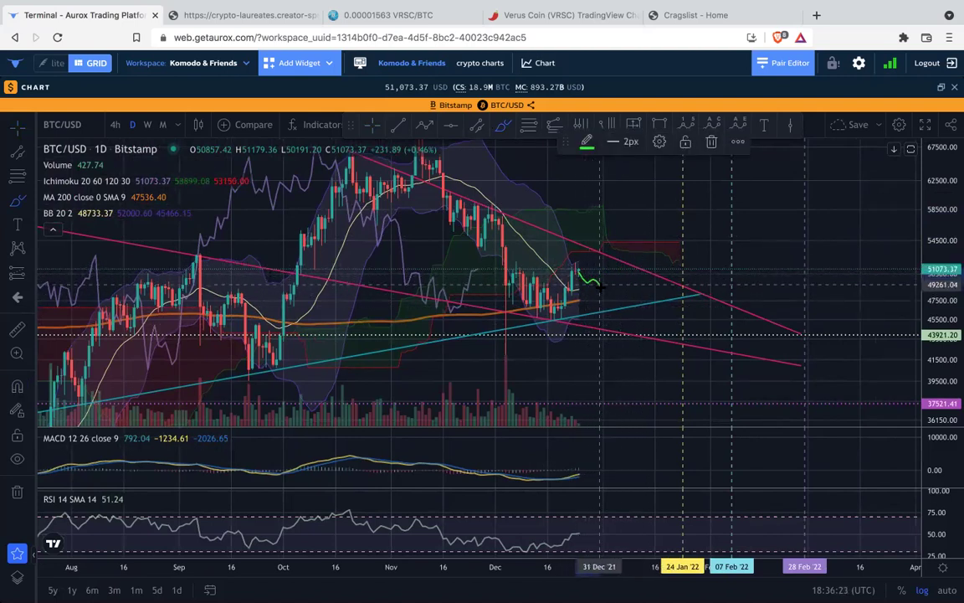
key(Delete)
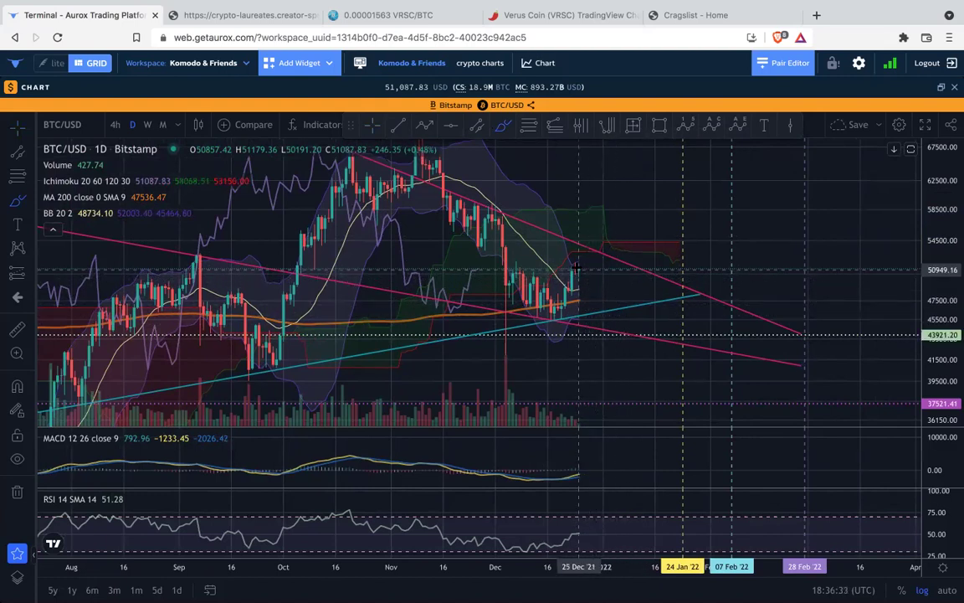
drag(578, 268, 583, 282)
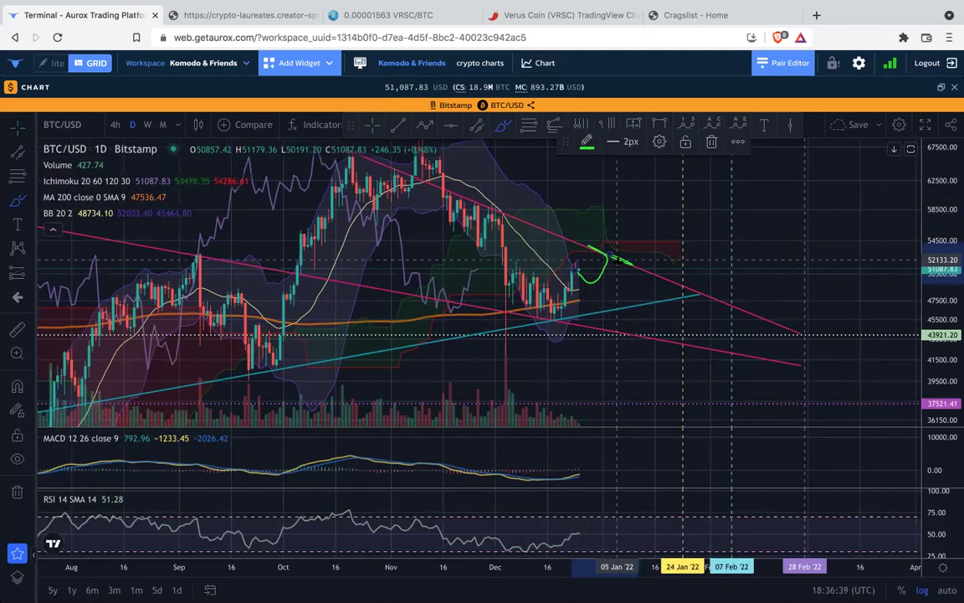
key(Delete)
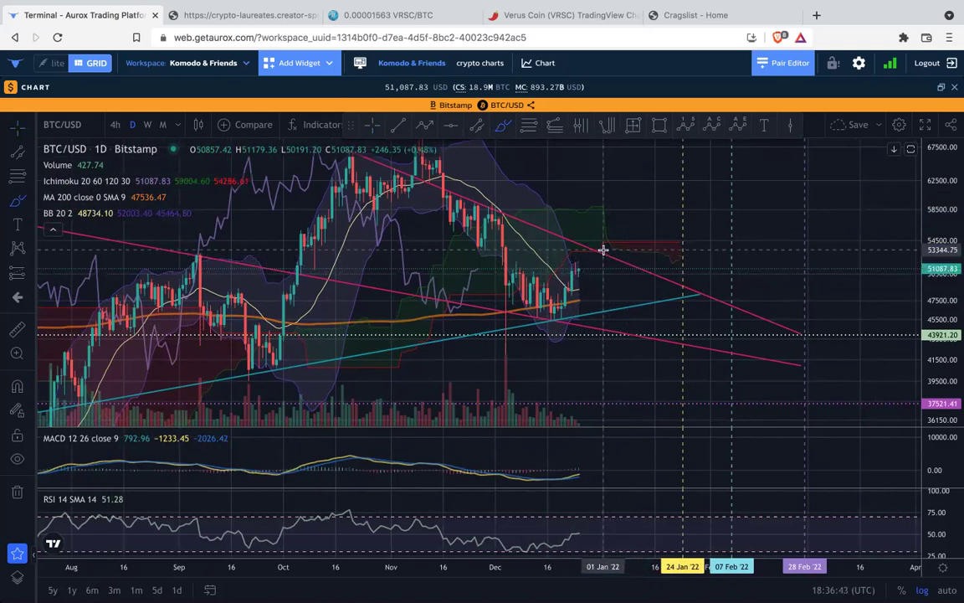
Mark the gap between the descending pink and rising teal lines at 01 Jan '22 with the Brush, and delete the marking.
drag(603, 250, 604, 263)
drag(601, 306, 602, 274)
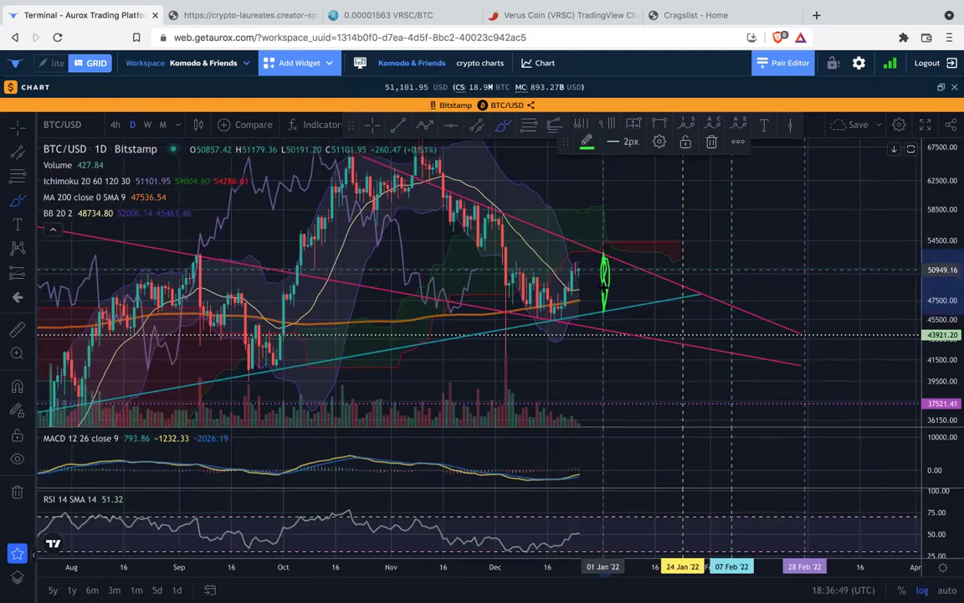
key(Delete)
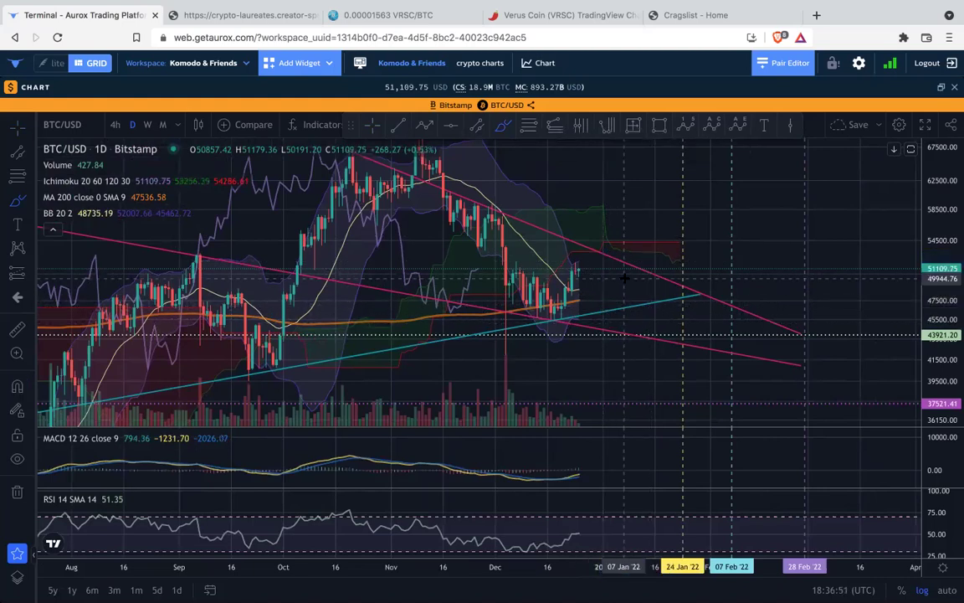
Collapse the indicator legend on the price chart.
click(52, 229)
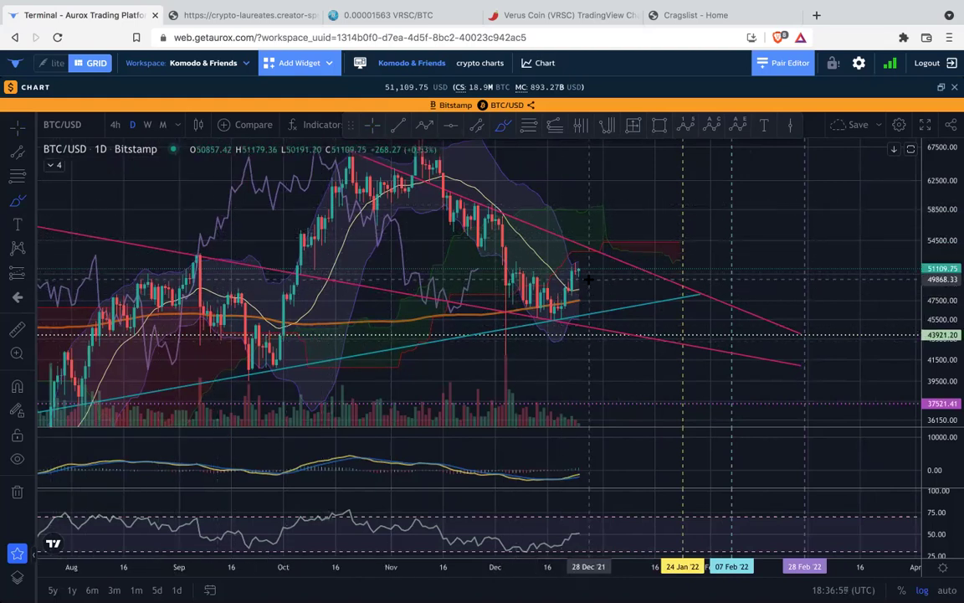
scroll(590, 276, down, 2)
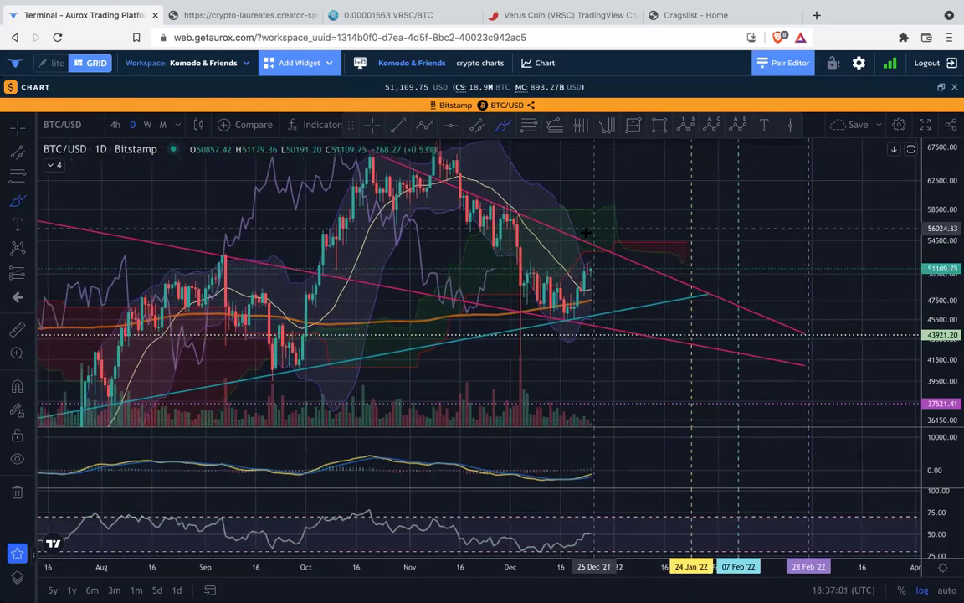
Highlight the descending pink resistance line and the red cloud ahead of price with Brush strokes, and undo them.
drag(553, 219, 716, 282)
drag(584, 242, 655, 256)
key(super)
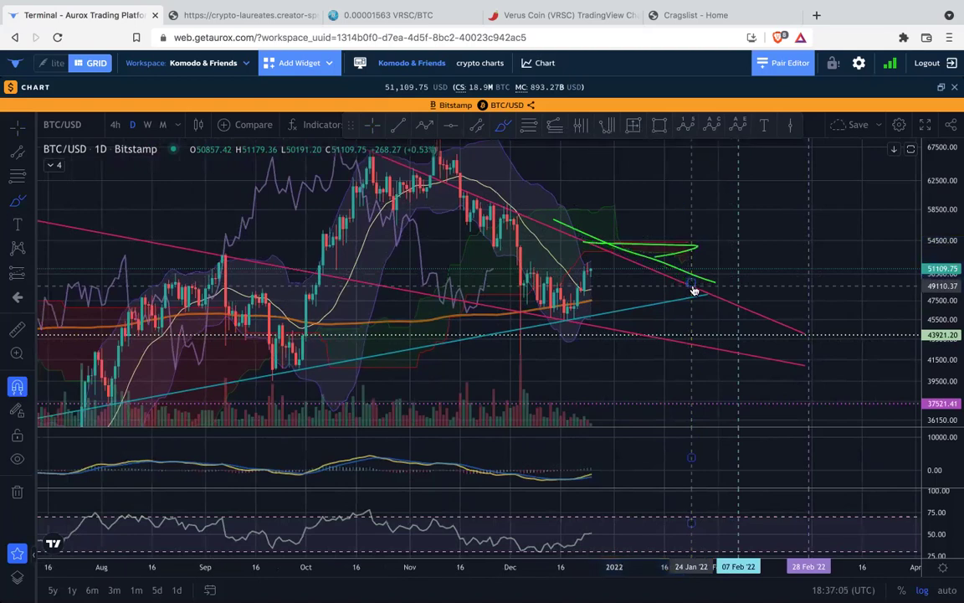
key(super+z)
Highlight the support area around the moving averages under the latest candles with two Brush strokes, and undo them.
drag(568, 280, 622, 294)
drag(559, 295, 649, 305)
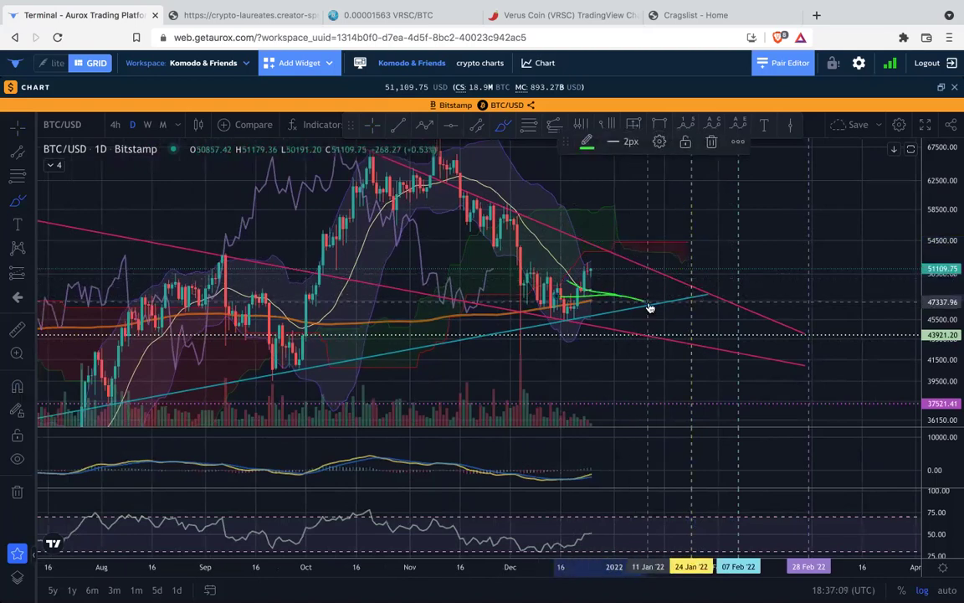
key(super+z)
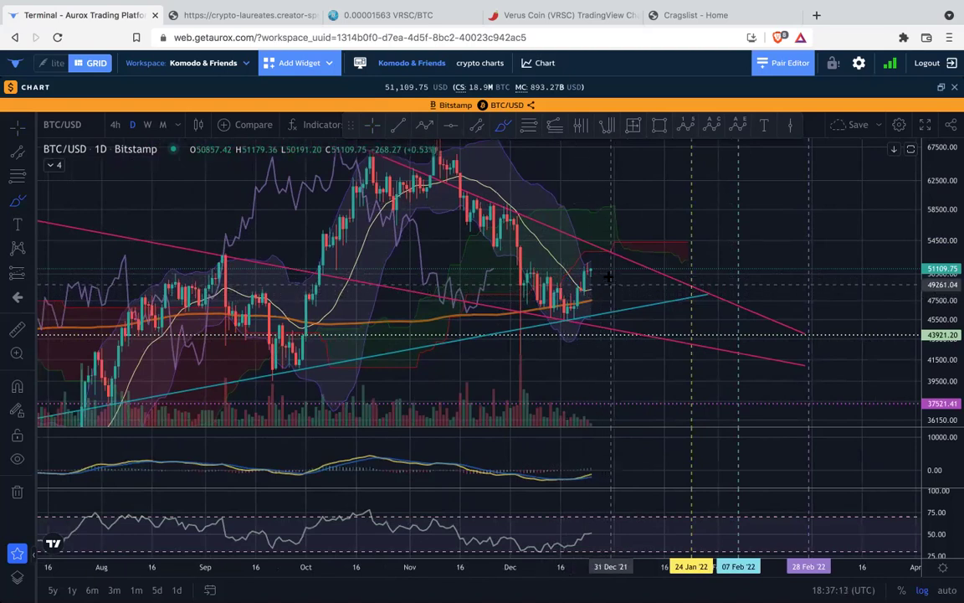
Sketch upward strokes from the latest candles and circle the late-December rebound with the Brush, undoing each marking.
mouse_move(572, 266)
mouse_down()
mouse_move(603, 265)
mouse_move(599, 285)
mouse_move(614, 220)
mouse_move(617, 227)
mouse_up()
key(ctrl+z)
mouse_move(578, 263)
mouse_down()
mouse_move(607, 238)
mouse_move(607, 216)
mouse_up()
key(ctrl+z)
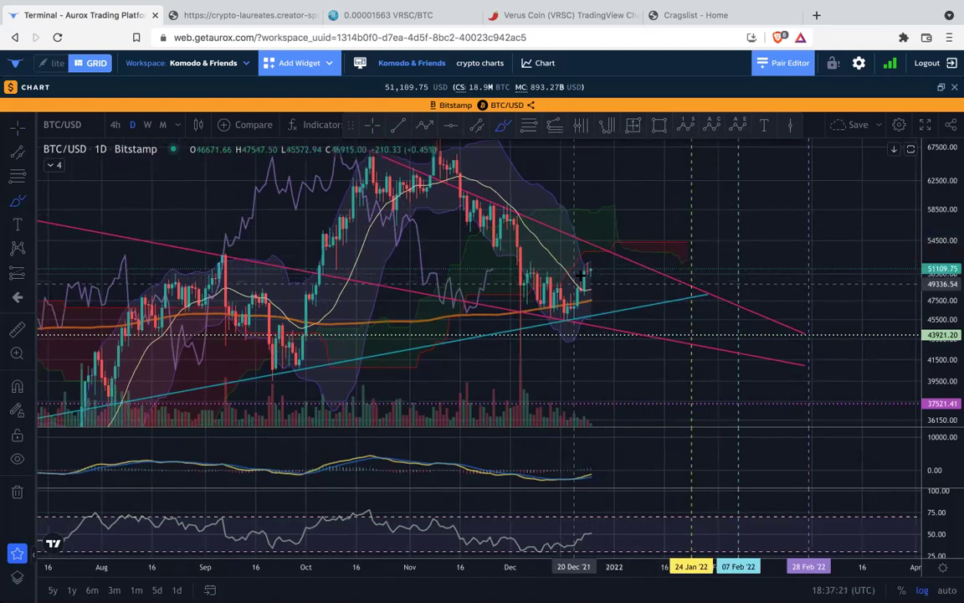
mouse_move(589, 268)
mouse_down()
mouse_move(568, 303)
mouse_move(596, 270)
mouse_up()
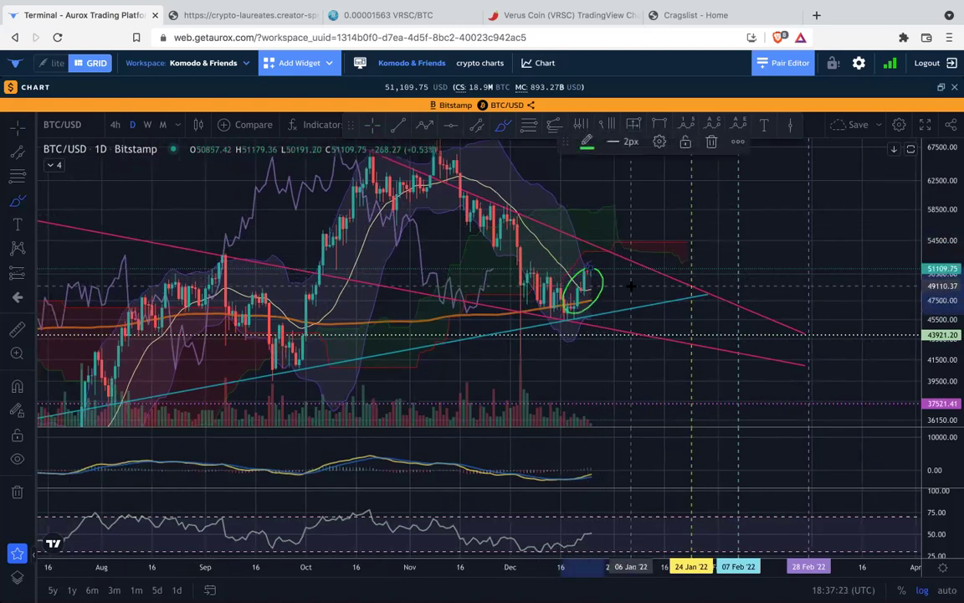
key(ctrl+z)
Sketch a steep upward Brush curve from the mid-December low through the descending pink line to about 56,000.
drag(565, 314, 596, 225)
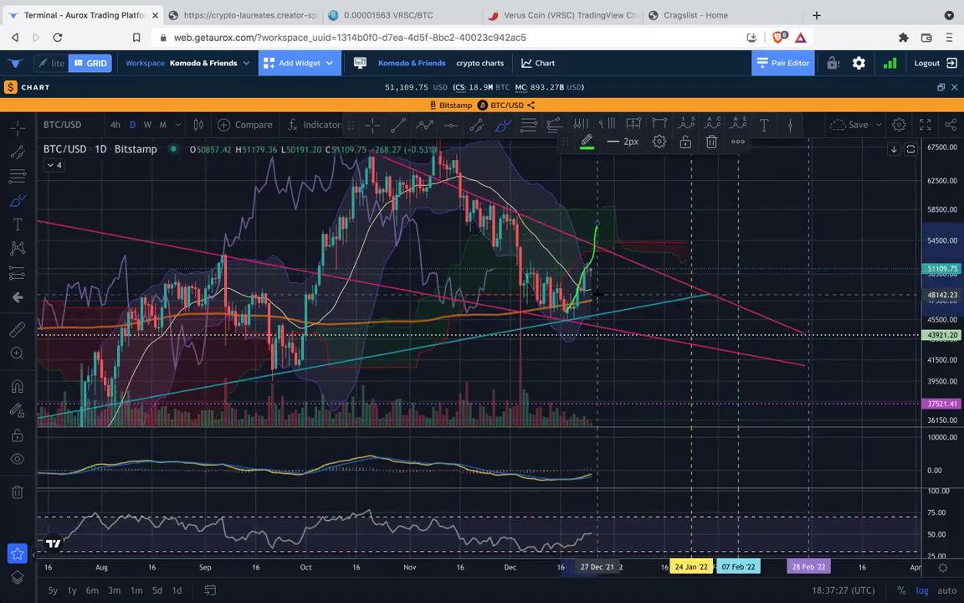
Undo the steep curve, sketch a Brush path around the mid-December low and back down, delete it, and start a stroke at the latest candles.
key(ctrl+z)
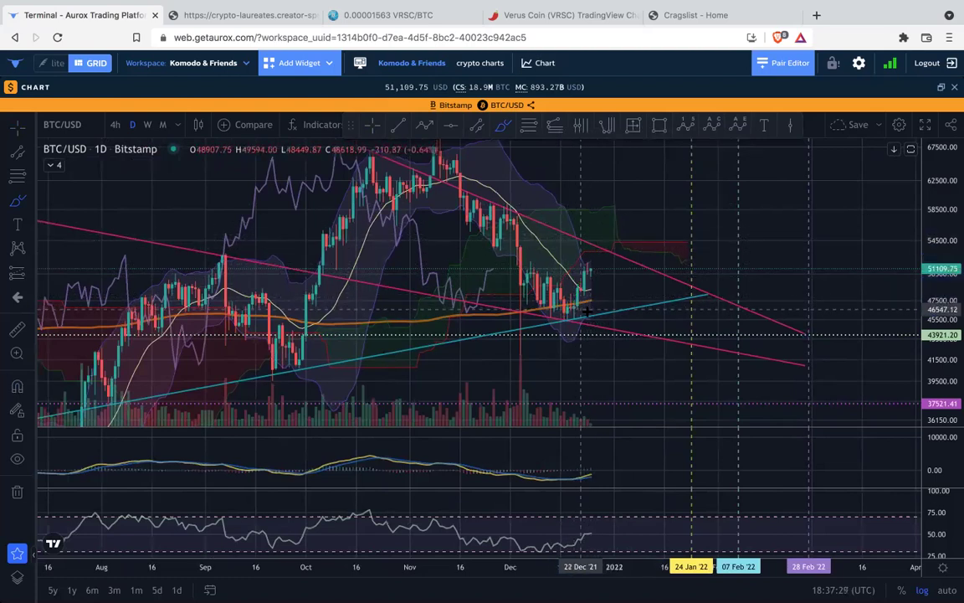
mouse_move(577, 310)
mouse_down()
mouse_move(589, 266)
mouse_move(604, 276)
mouse_up()
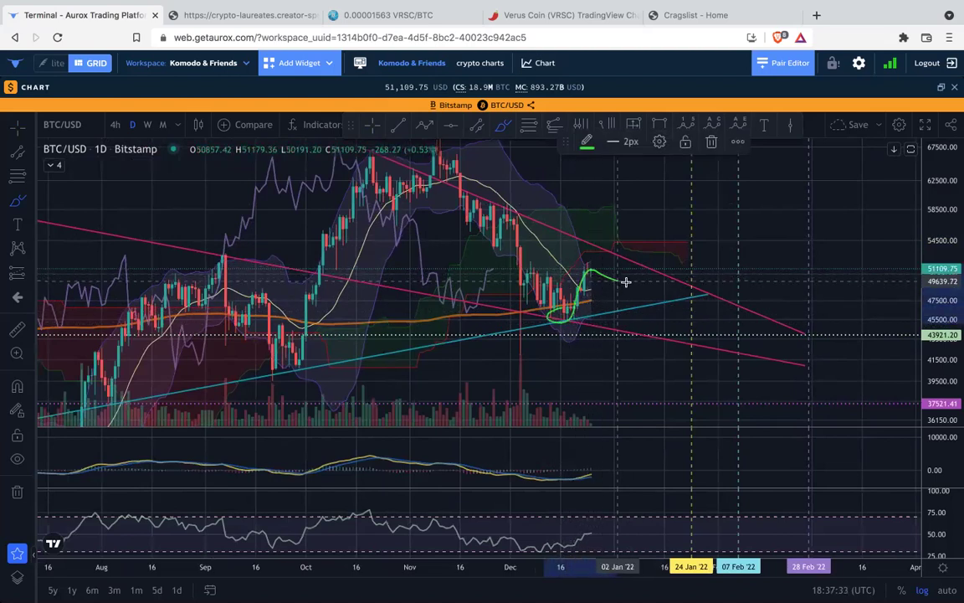
key(Delete)
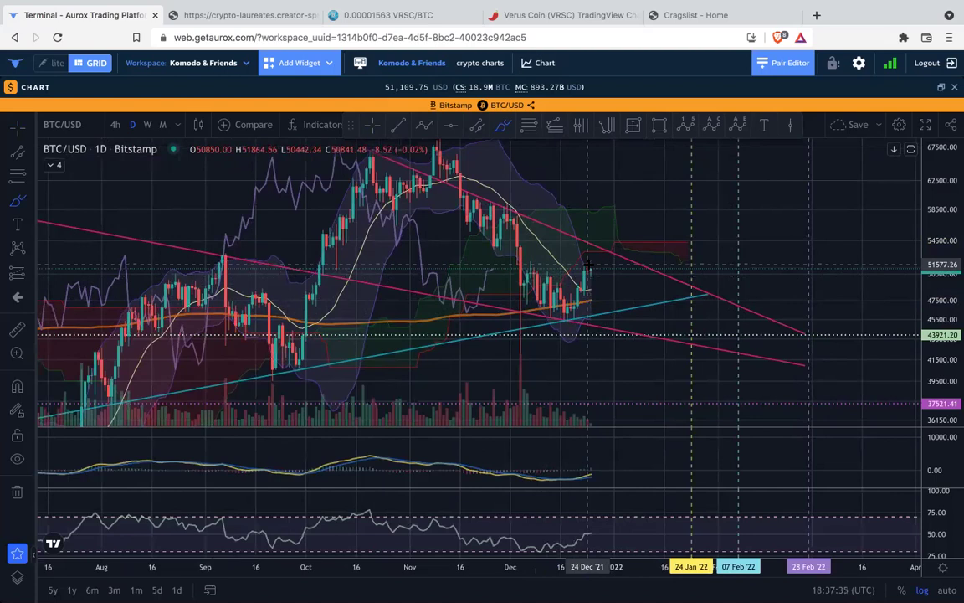
drag(588, 267, 615, 283)
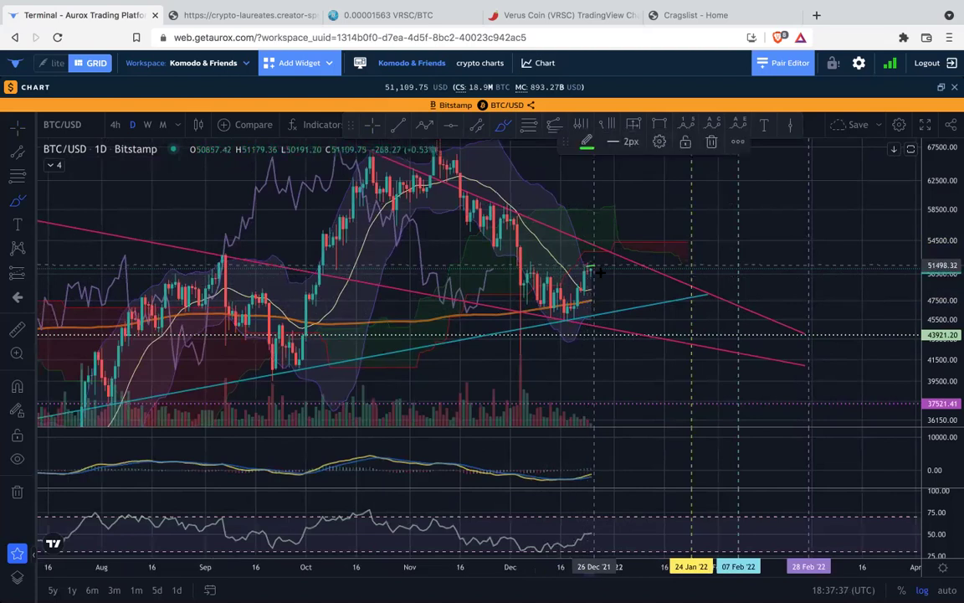
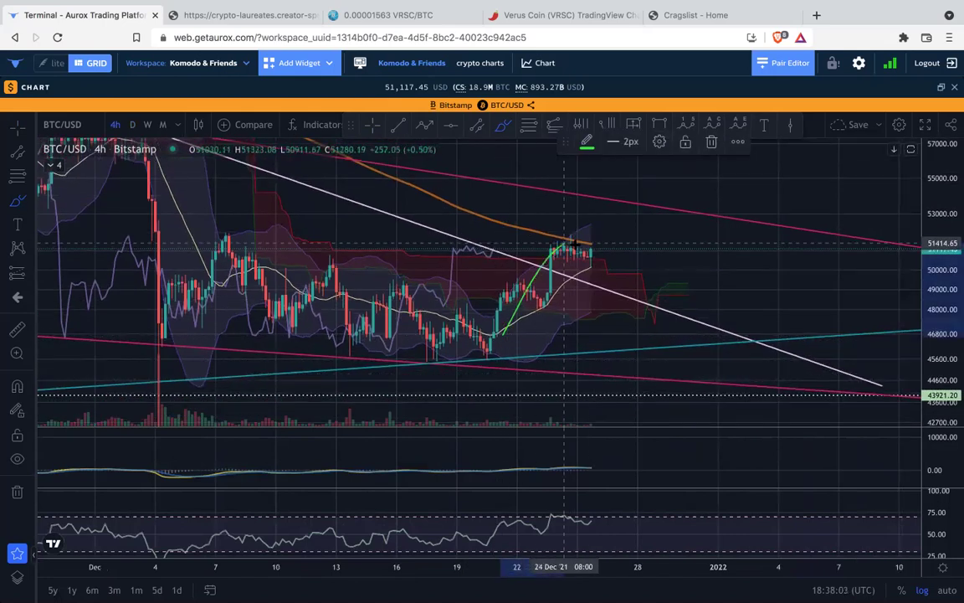
Sketch a Brush pullback from the latest 4-hour candles to about 49,500, undo it, and redraw it to about 49,300.
drag(553, 252, 592, 253)
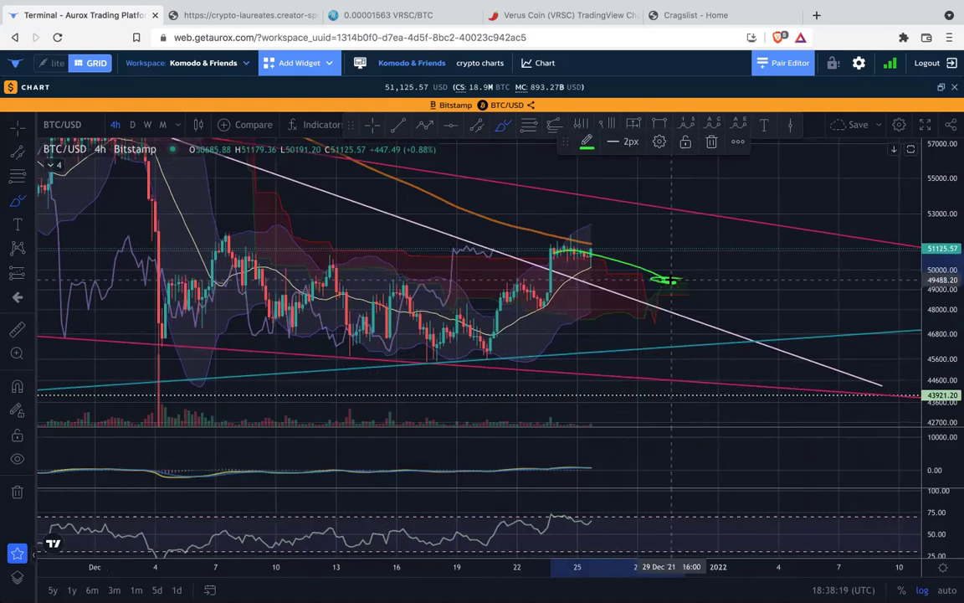
key(ctrl+z)
drag(585, 252, 626, 261)
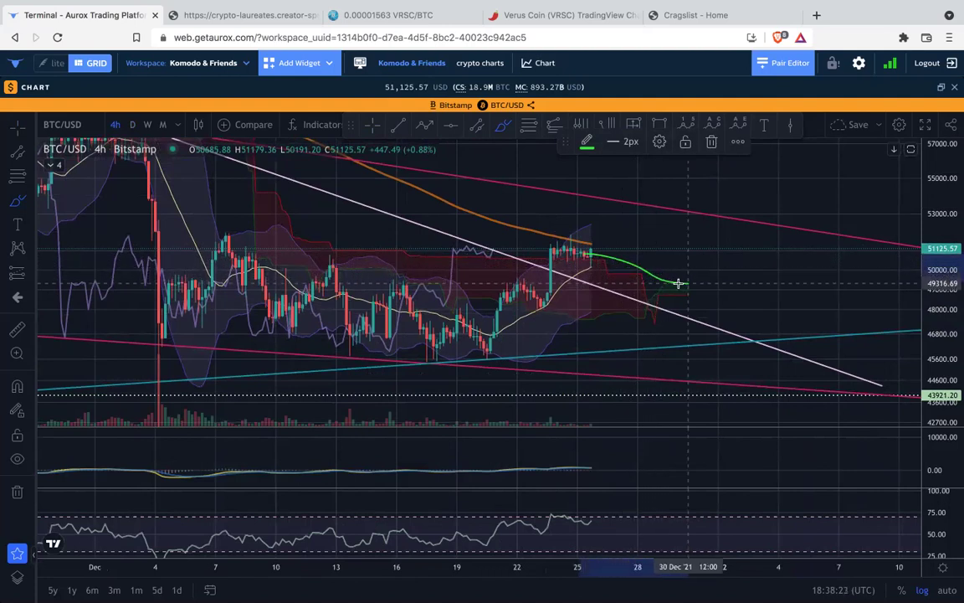
Mark horizontal support near 49,400 and a rebound through the pink resistance line with Brush strokes, and delete all the markings.
drag(618, 283, 167, 283)
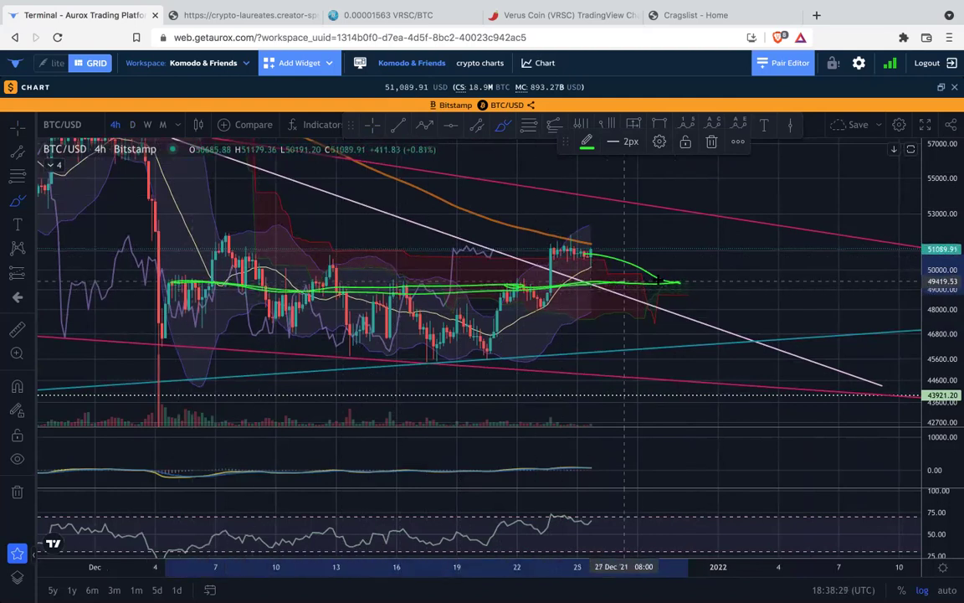
drag(671, 280, 734, 202)
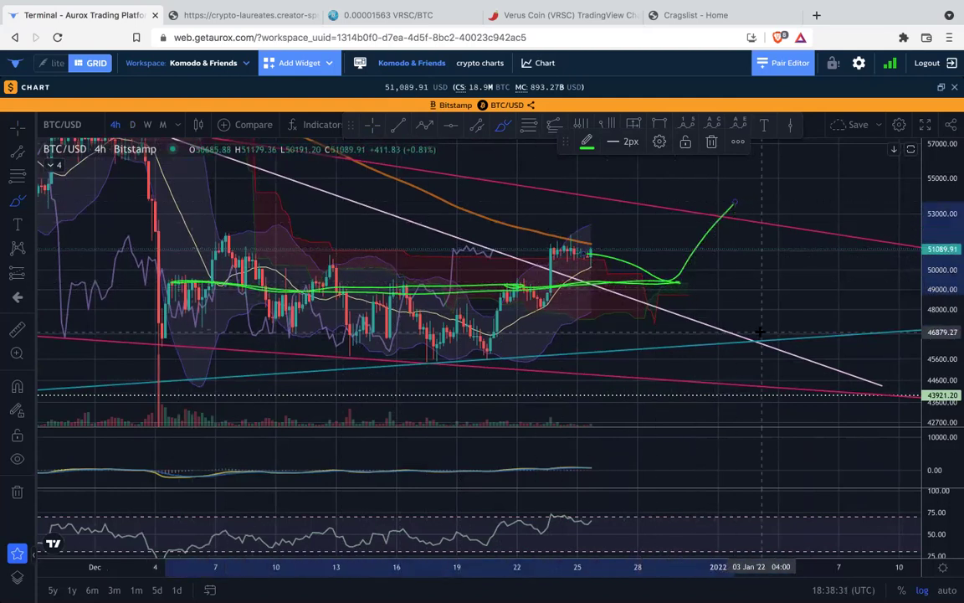
key(Delete)
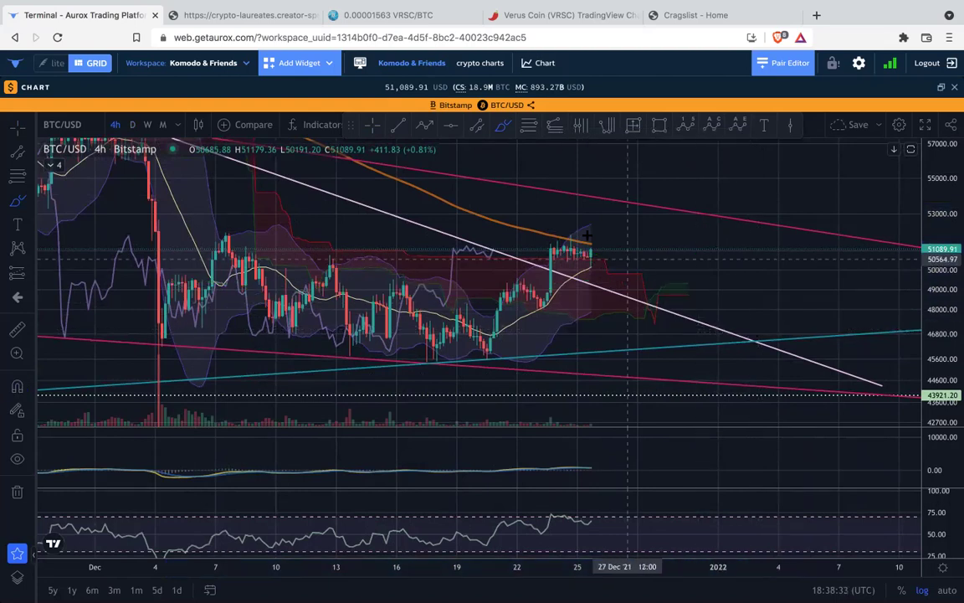
Sketch Brush strokes extending the orange moving average down to about 50,300 and price movement beyond the latest candles, and undo them.
drag(574, 239, 674, 264)
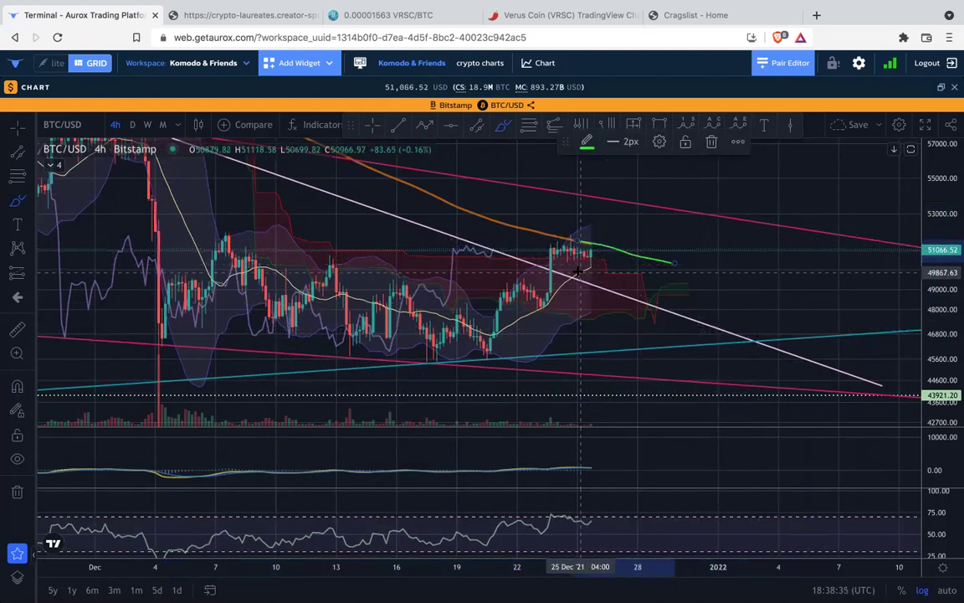
mouse_move(580, 274)
mouse_down()
mouse_move(609, 264)
mouse_move(608, 253)
mouse_move(623, 259)
mouse_up()
key(super+z)
key(super+z)
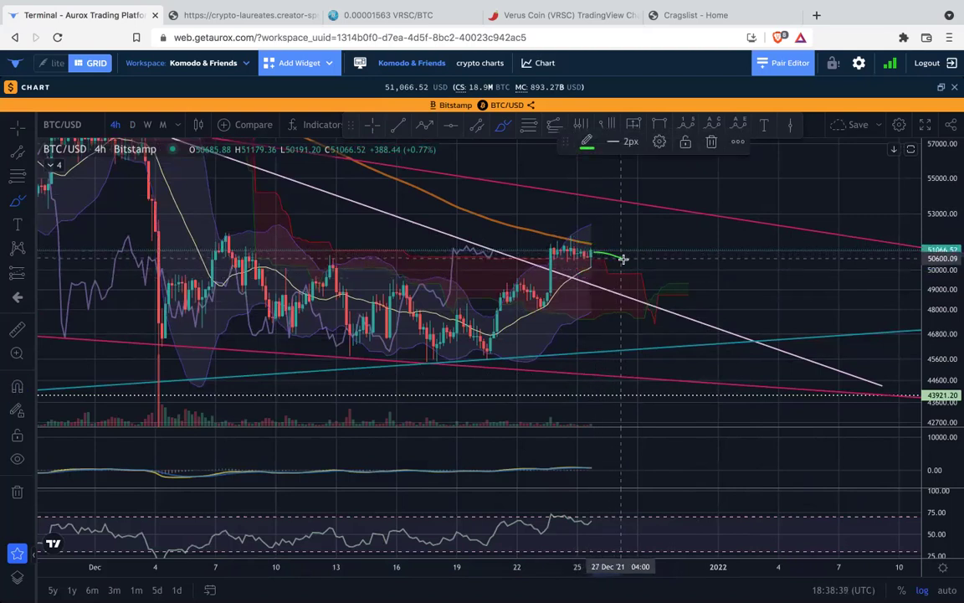
key(super+z)
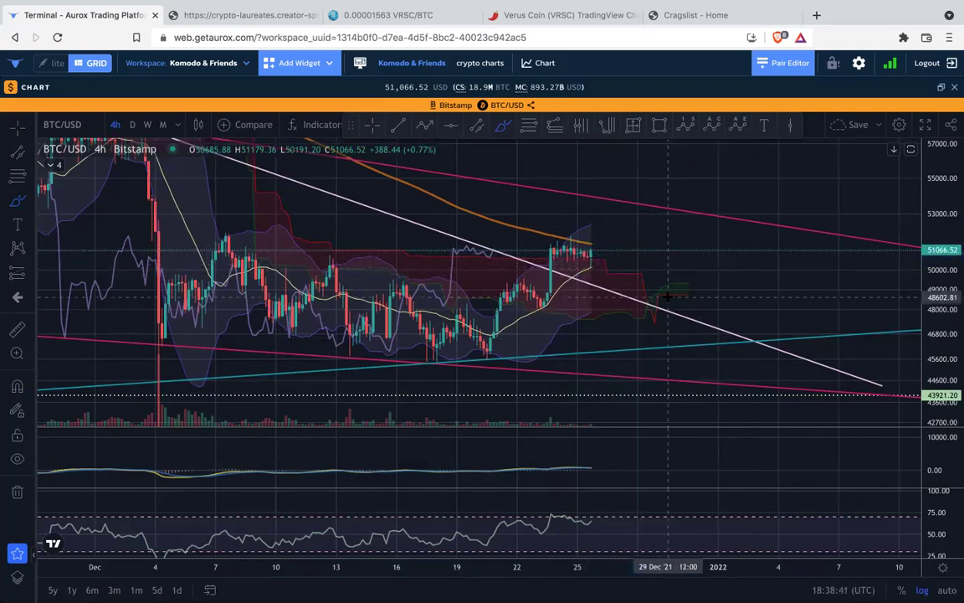
Widen the visible 4-hour price history, sketch a Brush decline from the latest candles, and delete it.
scroll(667, 298, down, 5)
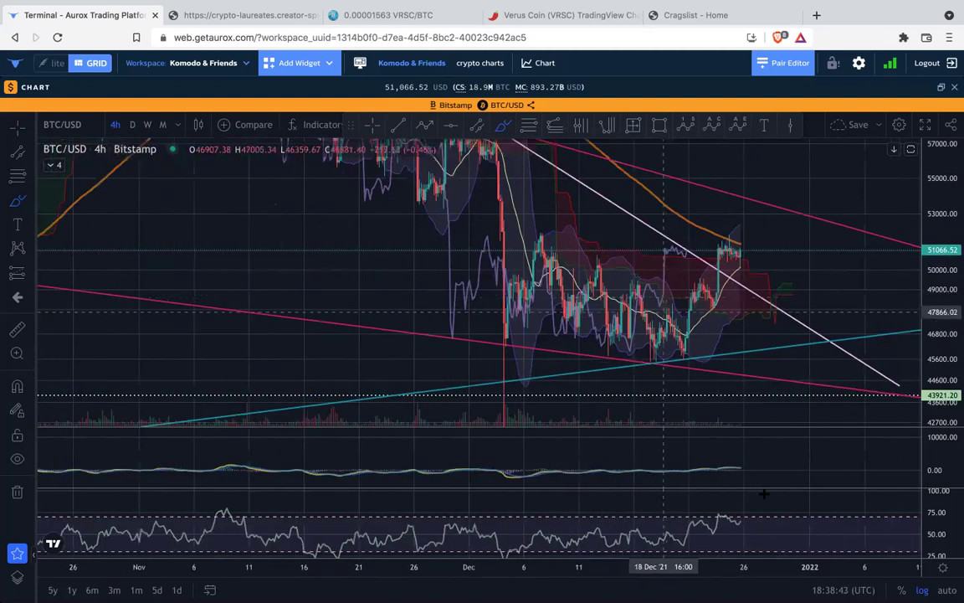
drag(946, 198, 944, 268)
mouse_move(747, 263)
mouse_down()
mouse_move(791, 251)
mouse_move(837, 278)
mouse_up()
key(Delete)
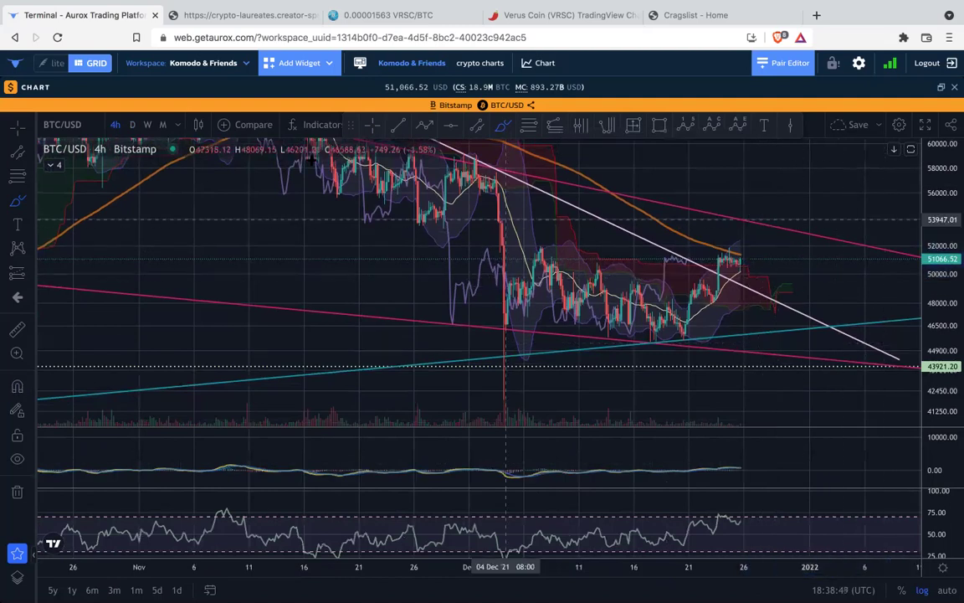
Return BTC/USD to the daily timeframe, sketch a Brush rise to about 52,000 and fall to about 49,500, and delete it.
click(132, 125)
key(d)
key(Return)
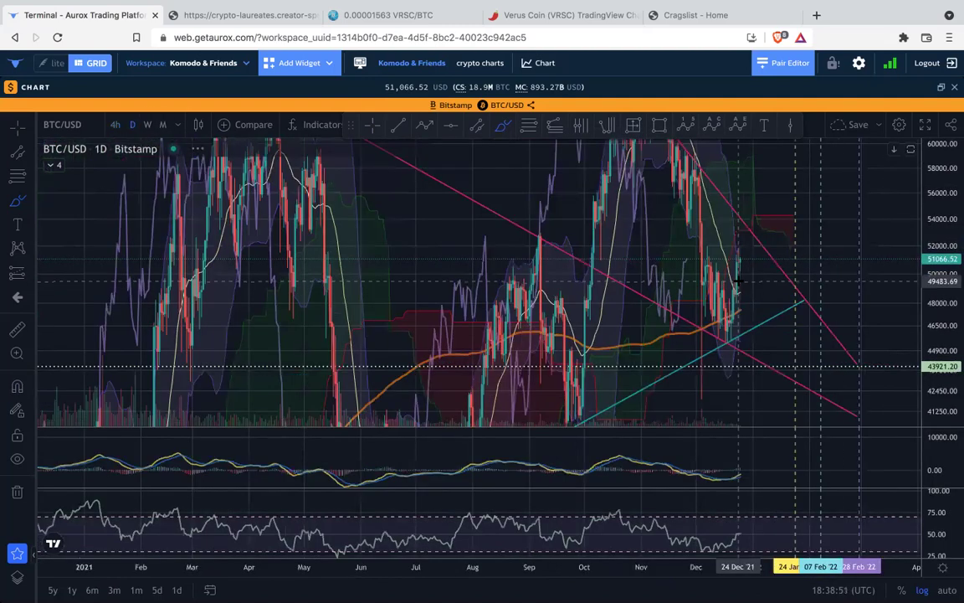
drag(752, 237, 754, 240)
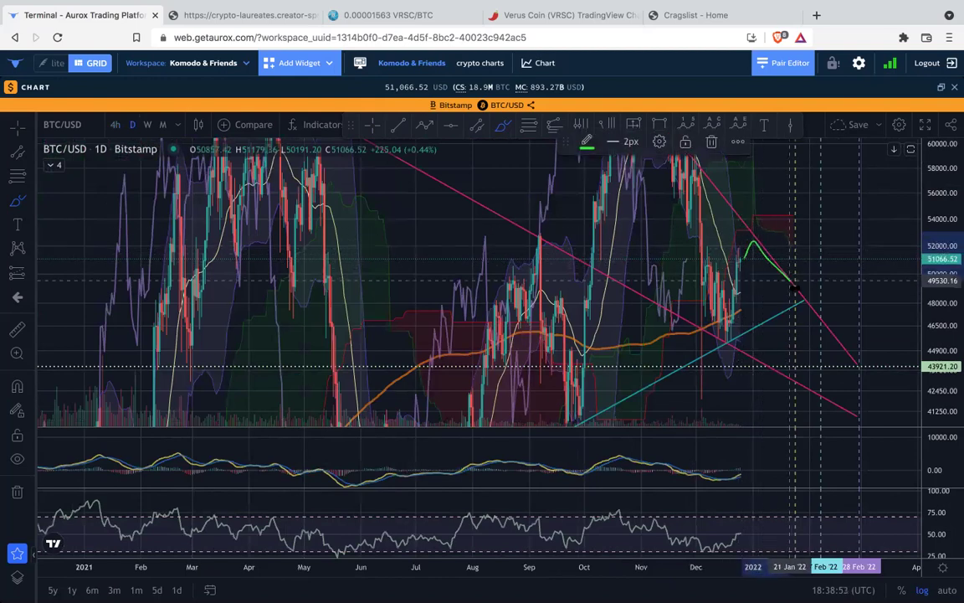
key(Delete)
Sketch a Brush rise and fall to about 49,300, and a dip with a rebound through the pink line, deleting each path.
scroll(753, 268, up, 5)
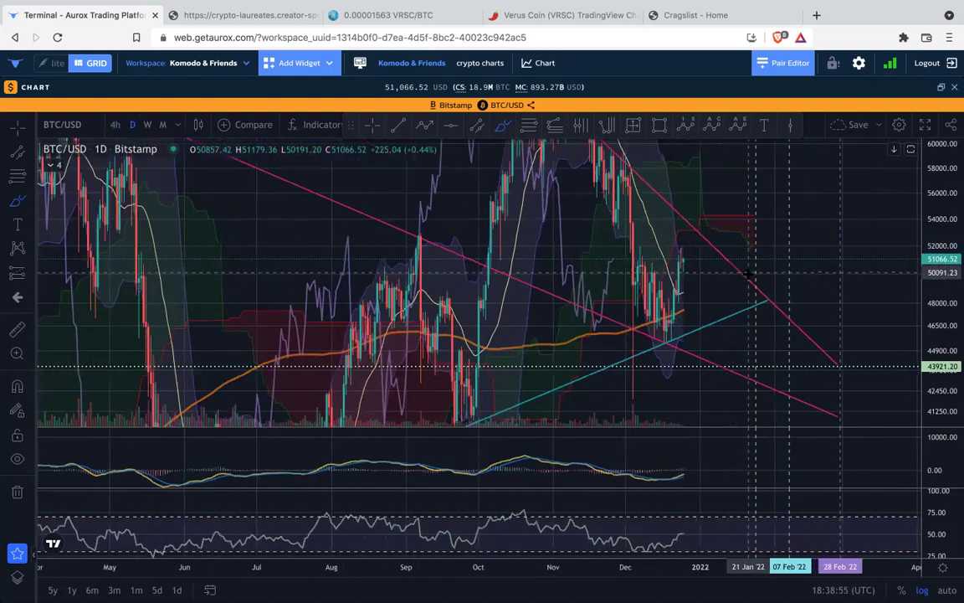
mouse_move(429, 264)
mouse_down()
mouse_move(467, 260)
mouse_move(523, 287)
mouse_move(424, 271)
mouse_move(452, 249)
mouse_move(510, 279)
mouse_up()
key(Delete)
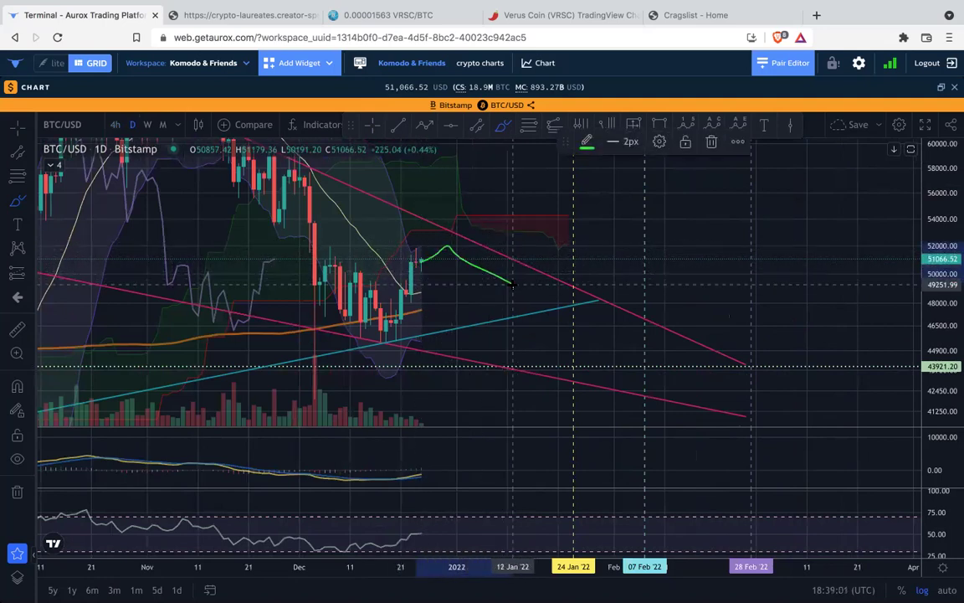
key(Delete)
mouse_move(421, 258)
mouse_down()
mouse_move(462, 283)
mouse_move(499, 202)
mouse_up()
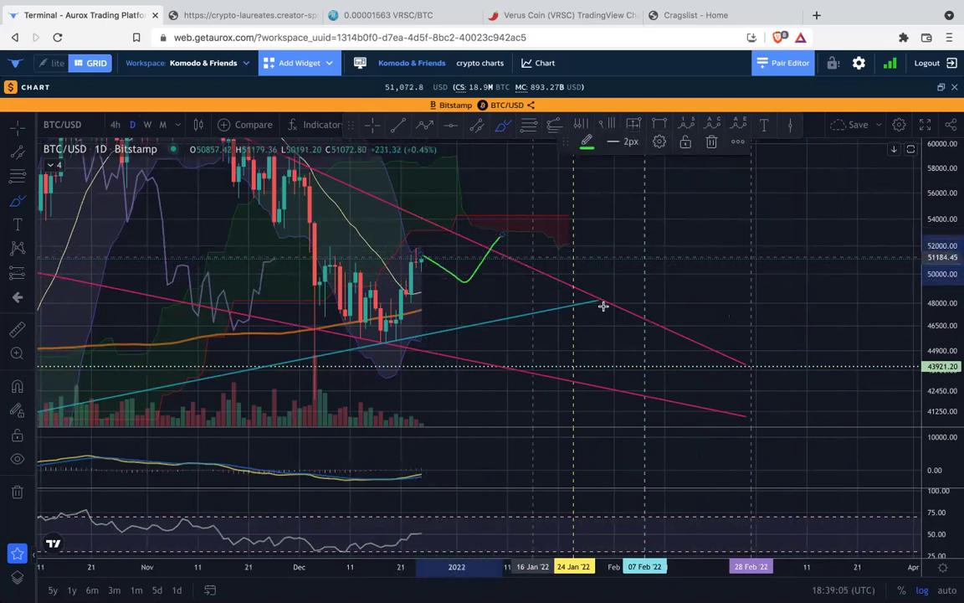
key(Delete)
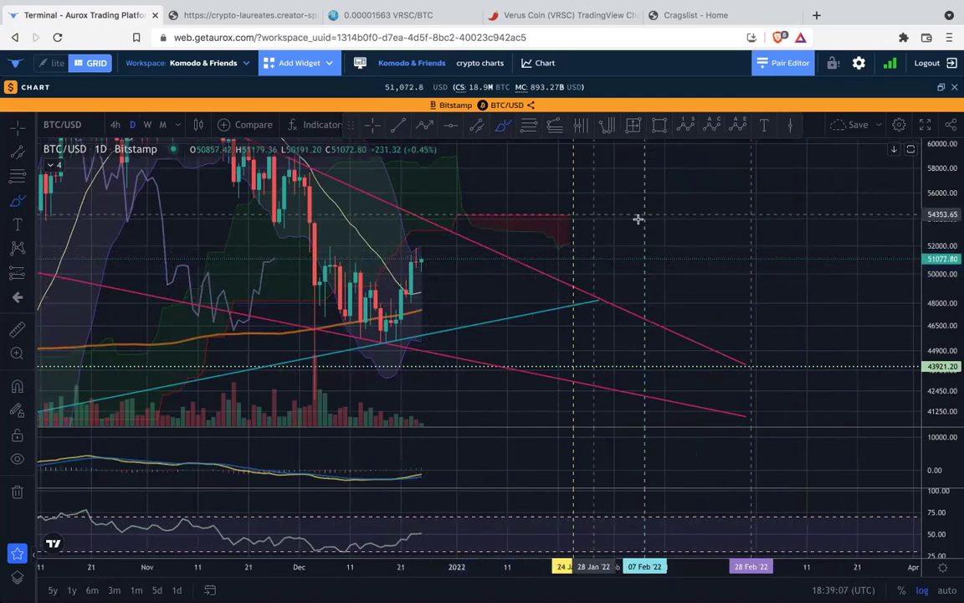
Collapse the BTC/USD chart in the workspace and expand the Binance KMD/BTC chart to full size.
click(941, 88)
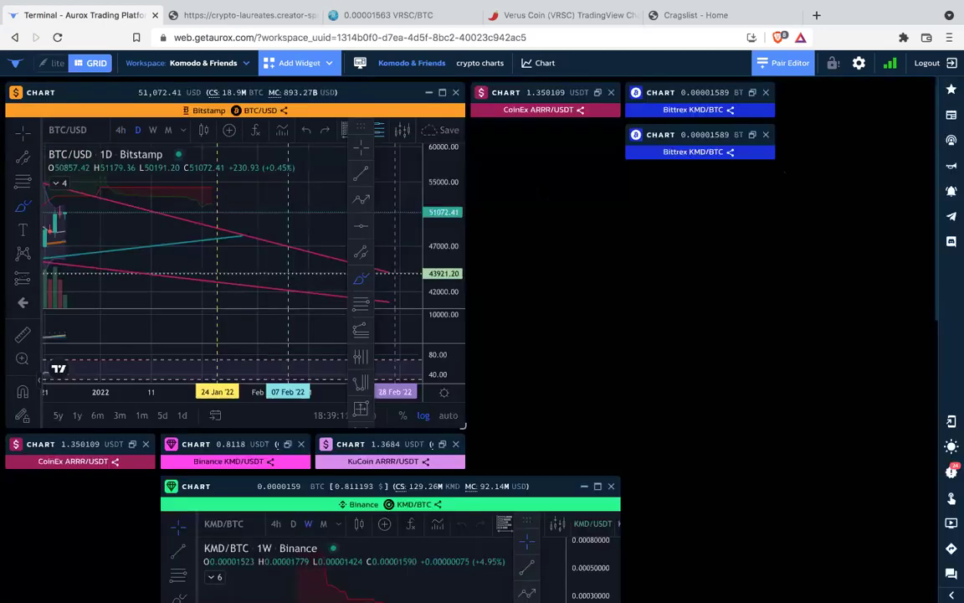
click(427, 93)
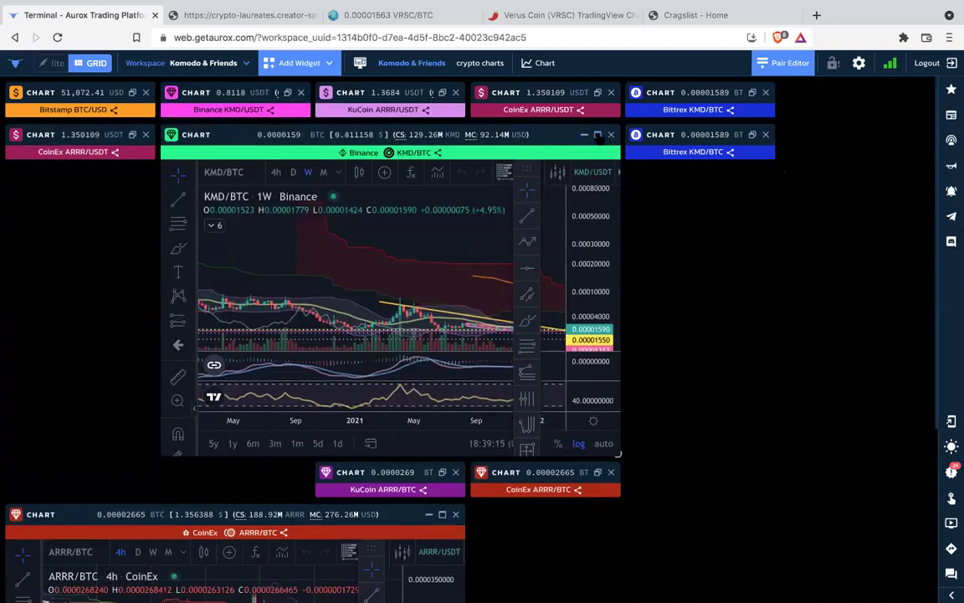
click(597, 135)
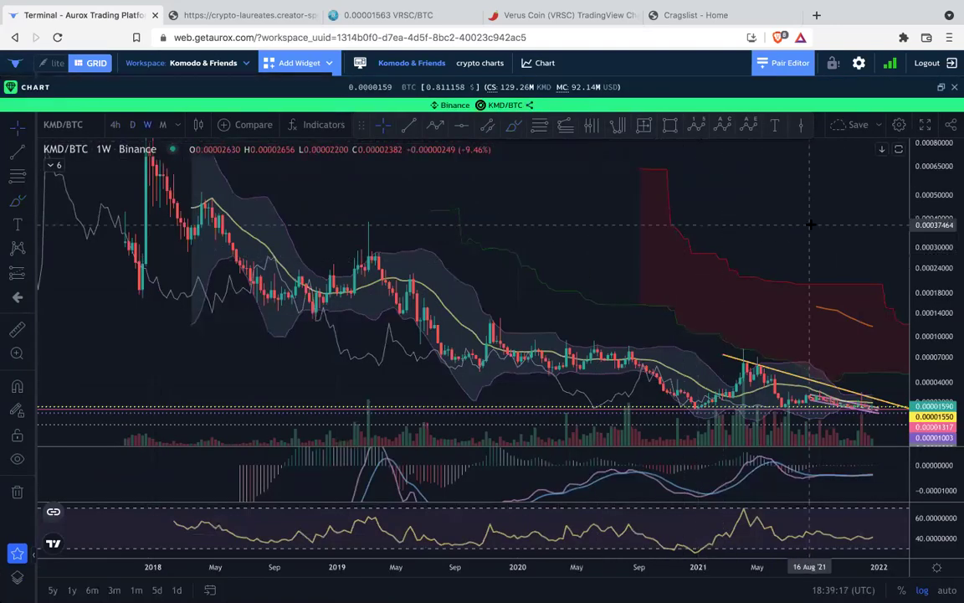
Examine the latest weekly KMD/BTC candles inside the descending channel, beneath the yellow trend line and around the horizontal levels.
drag(817, 237, 570, 173)
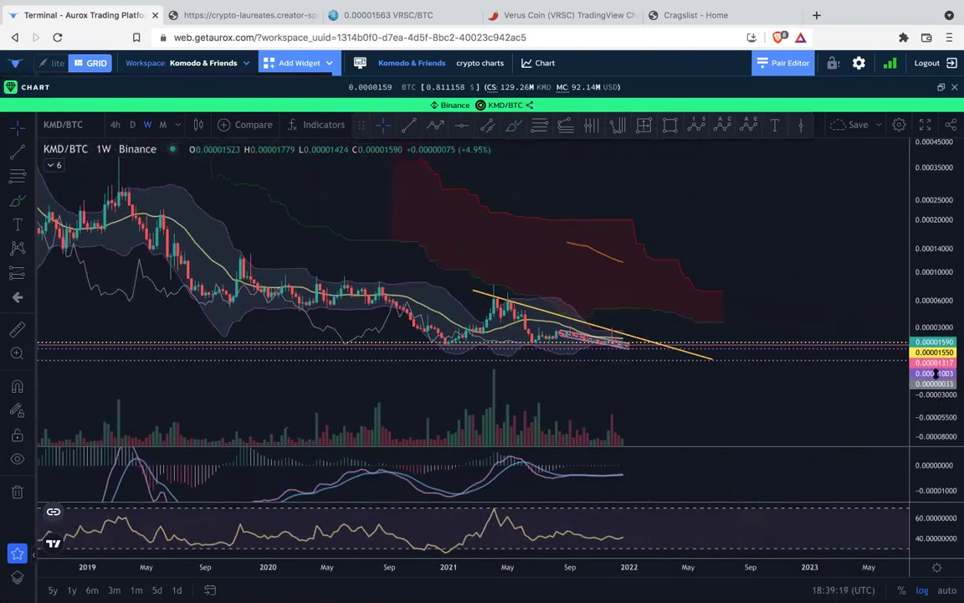
scroll(824, 323, up, 5)
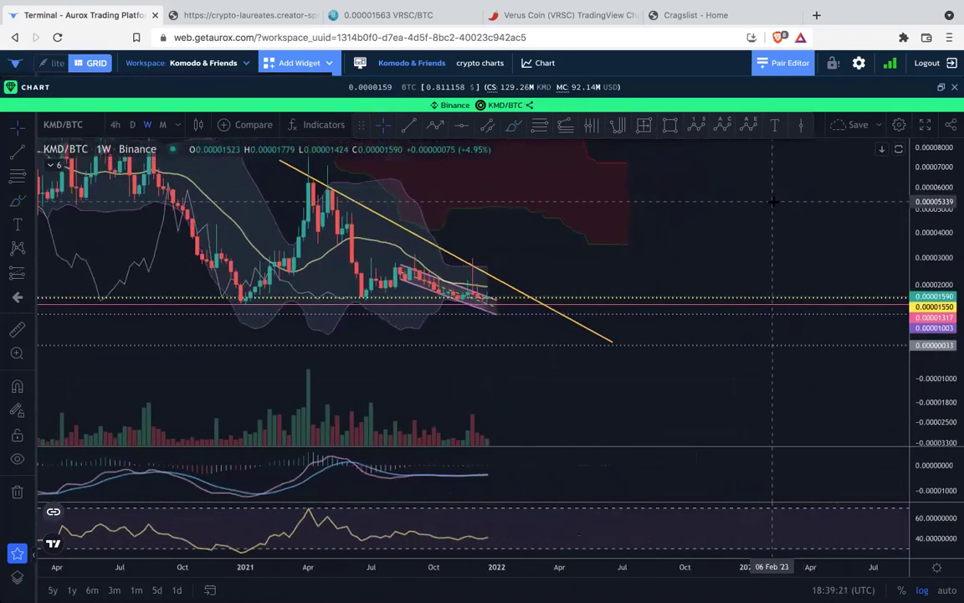
scroll(753, 209, up, 5)
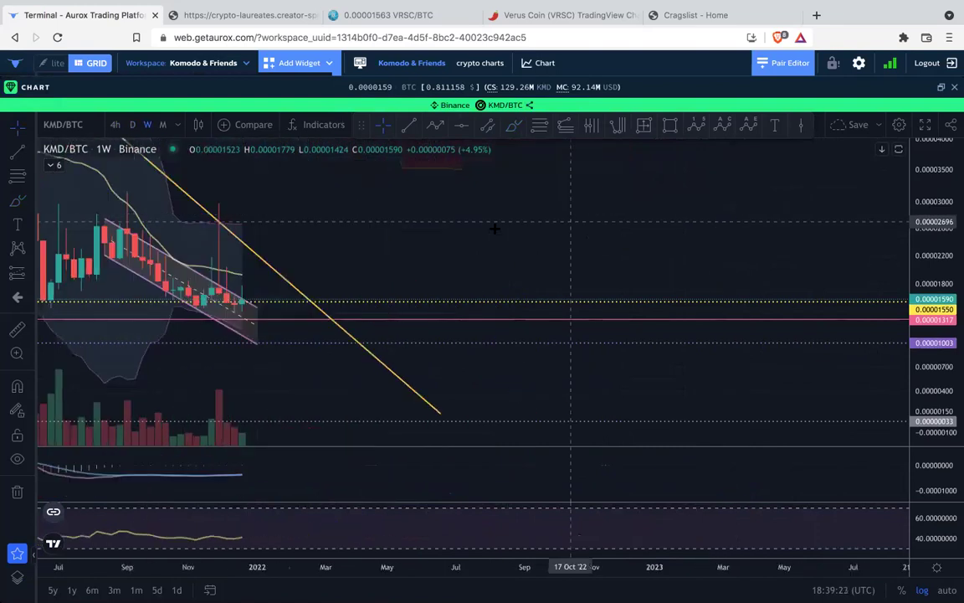
drag(463, 239, 791, 220)
drag(921, 361, 921, 191)
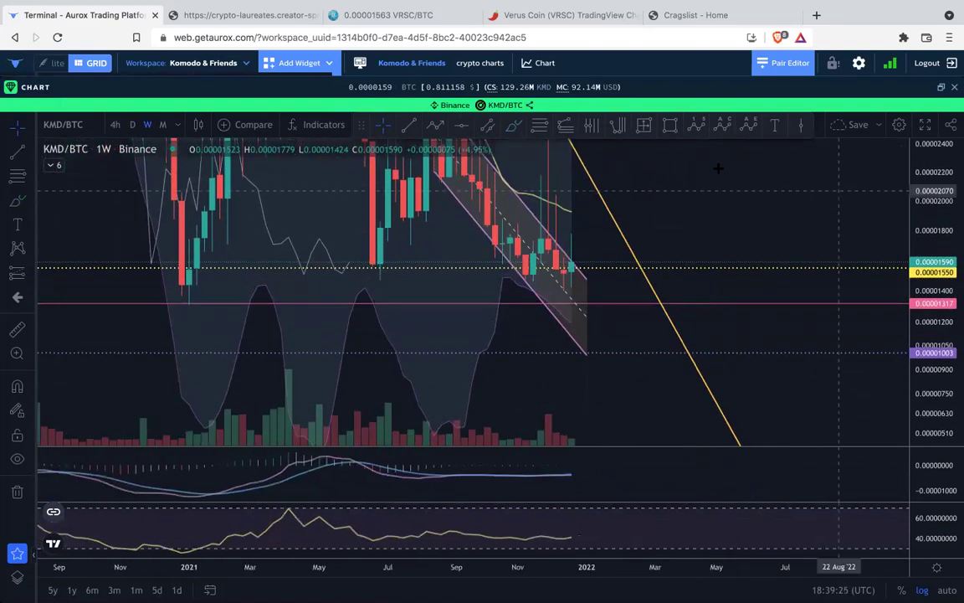
scroll(757, 272, up, 3)
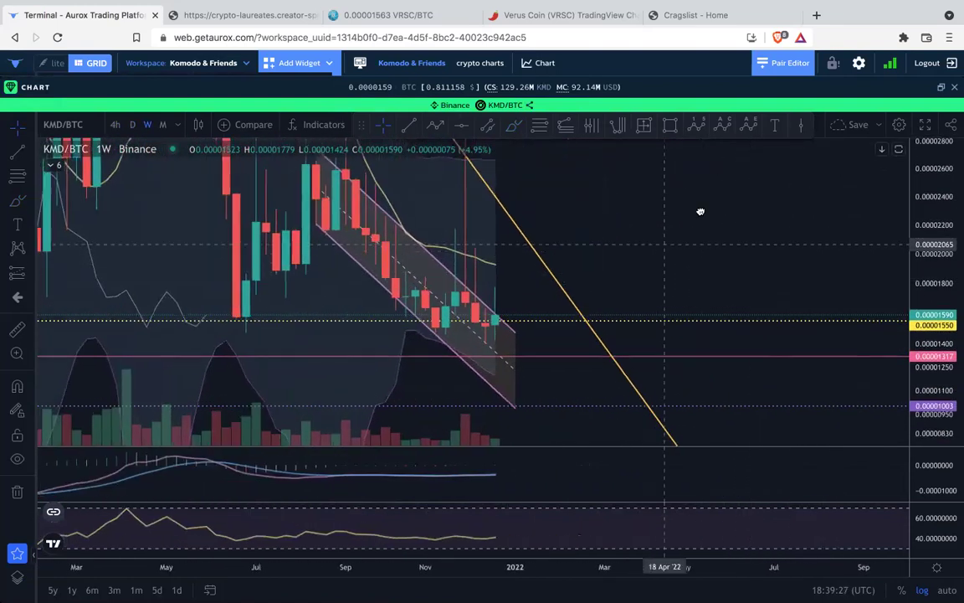
drag(701, 211, 716, 198)
scroll(717, 199, up, 2)
drag(643, 196, 743, 180)
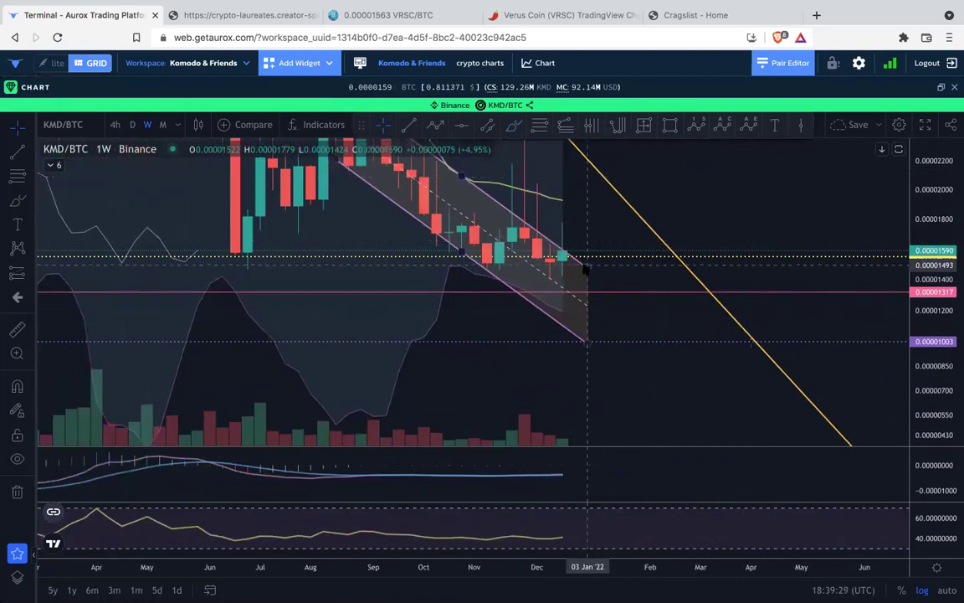
Set KMD/BTC to the daily timeframe and frame the December candles around the 0.00001550 level and the descending pink line.
click(132, 124)
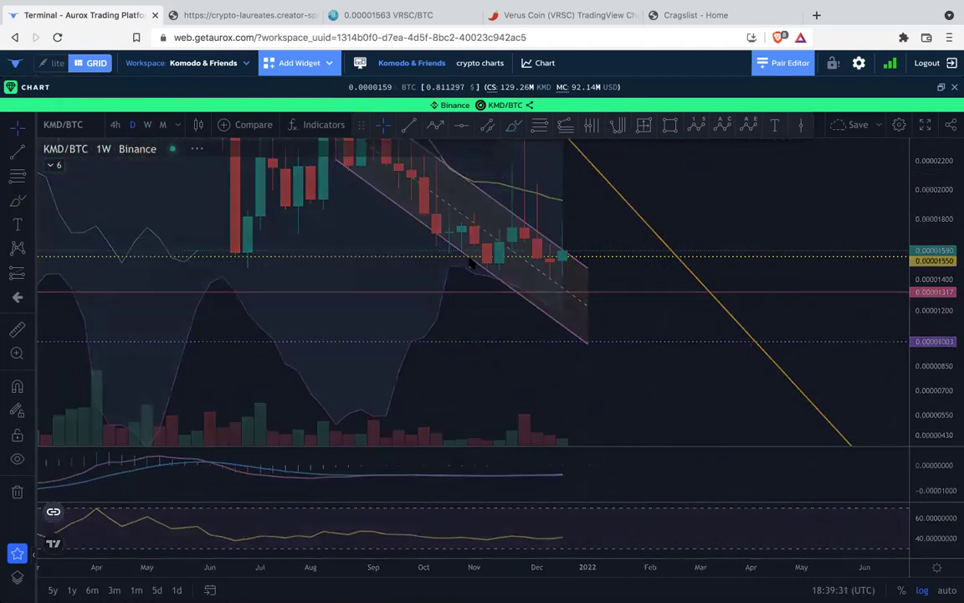
click(162, 124)
click(147, 124)
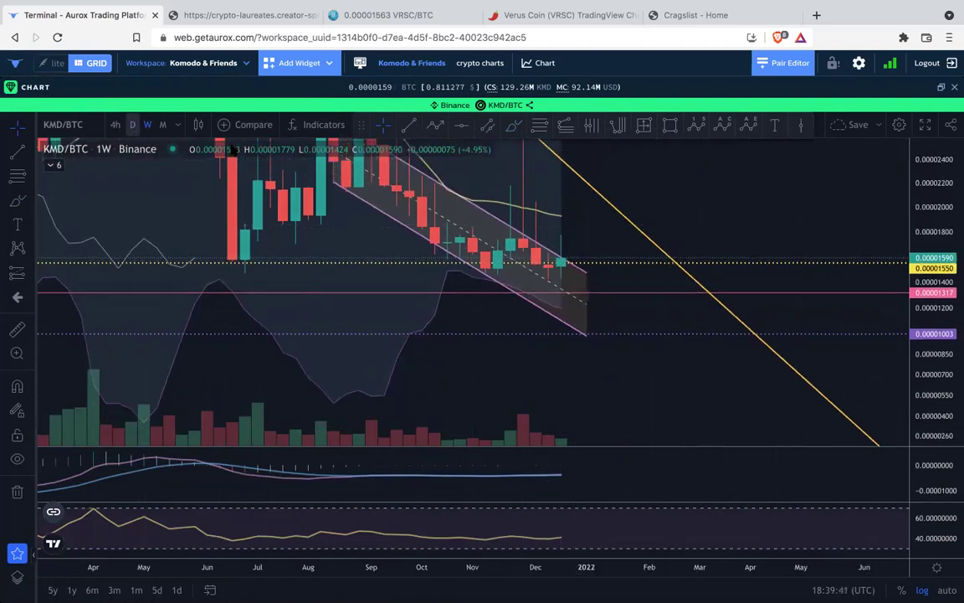
click(133, 124)
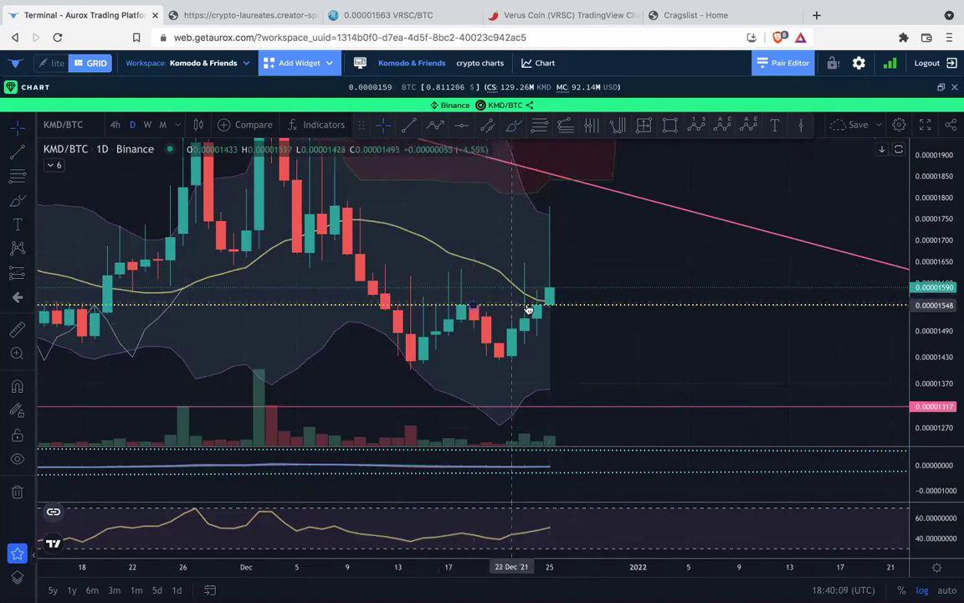
scroll(498, 311, down, 2)
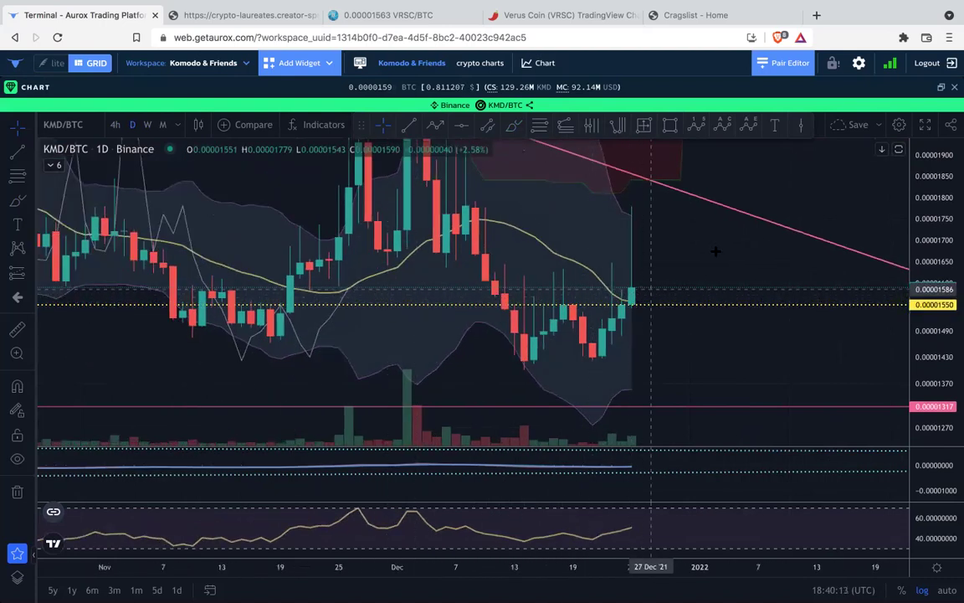
drag(951, 194, 952, 241)
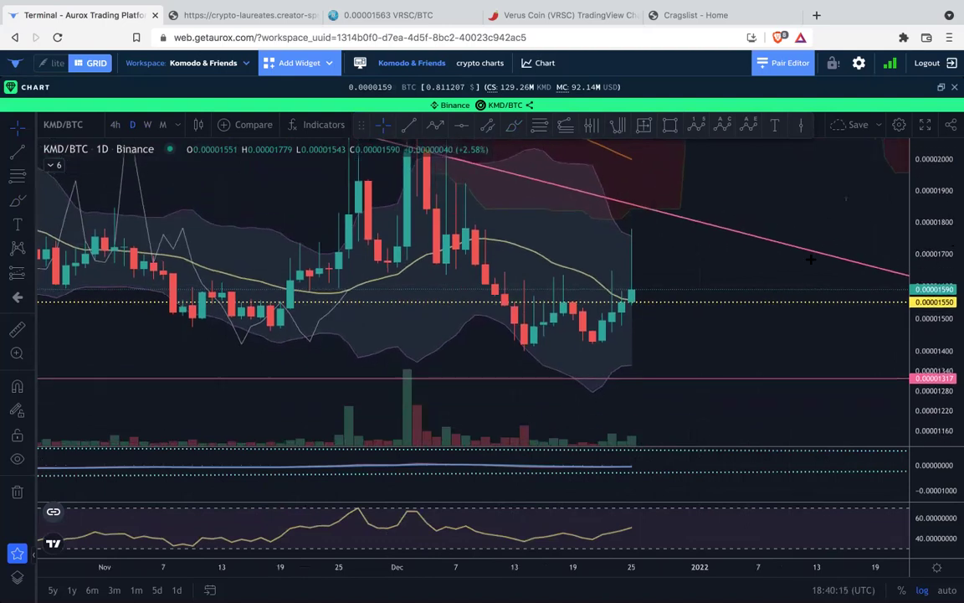
Examine the daily KMD/BTC candles from October to December against the 0.00001550 level and the descending pink line.
scroll(735, 268, right, 3)
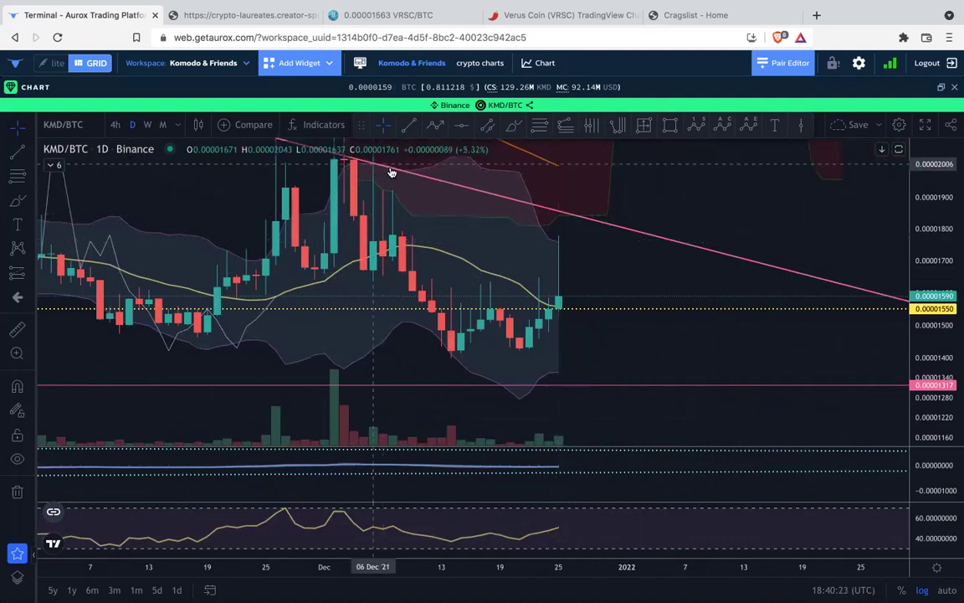
scroll(574, 238, down, 2)
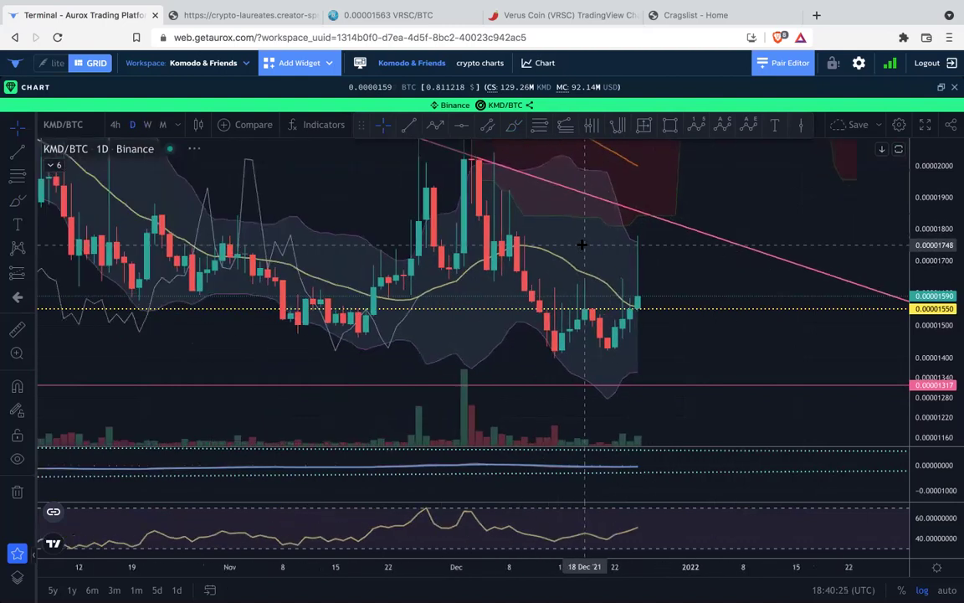
scroll(645, 240, up, 2)
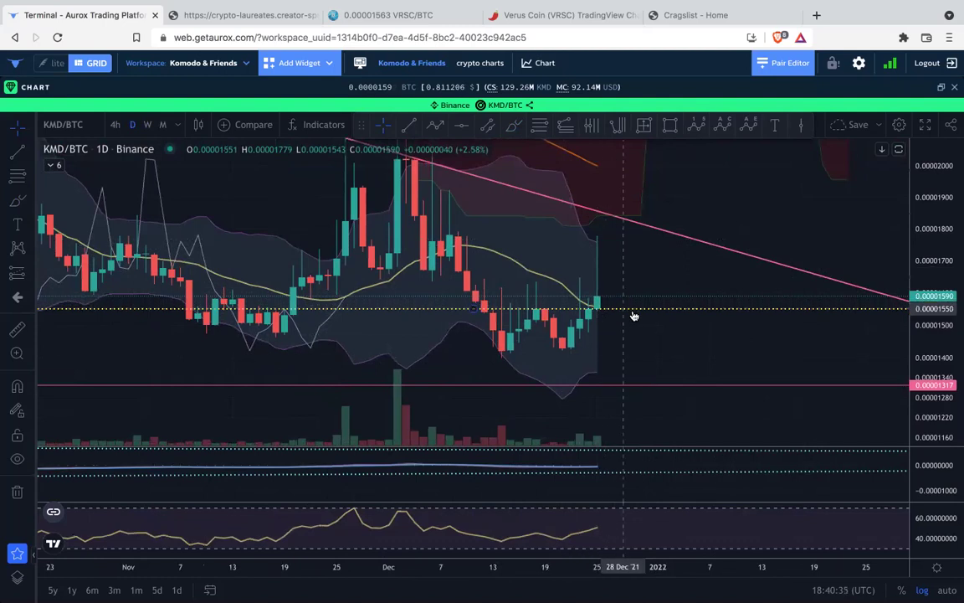
scroll(639, 315, down, 3)
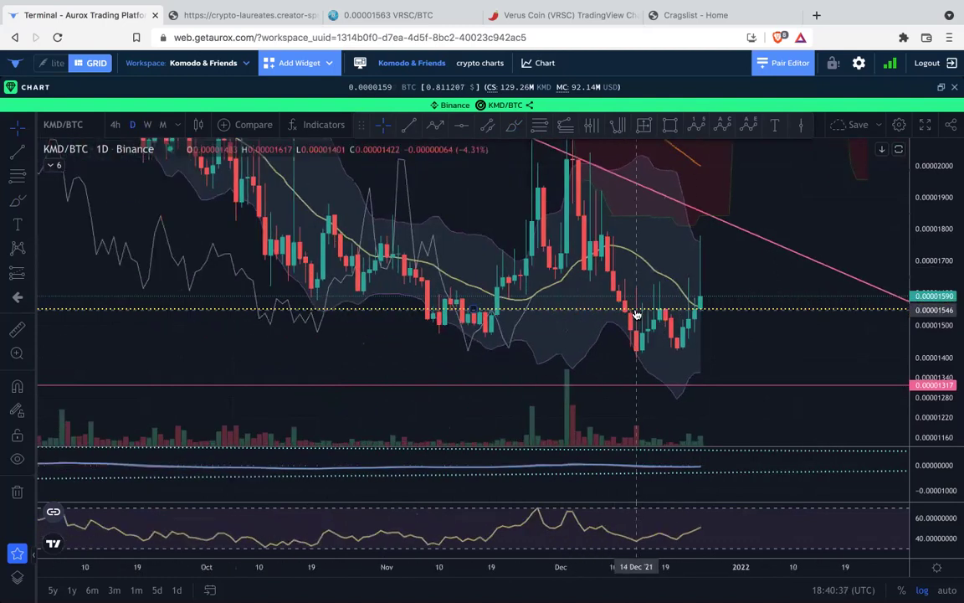
drag(931, 253, 860, 314)
drag(740, 274, 532, 288)
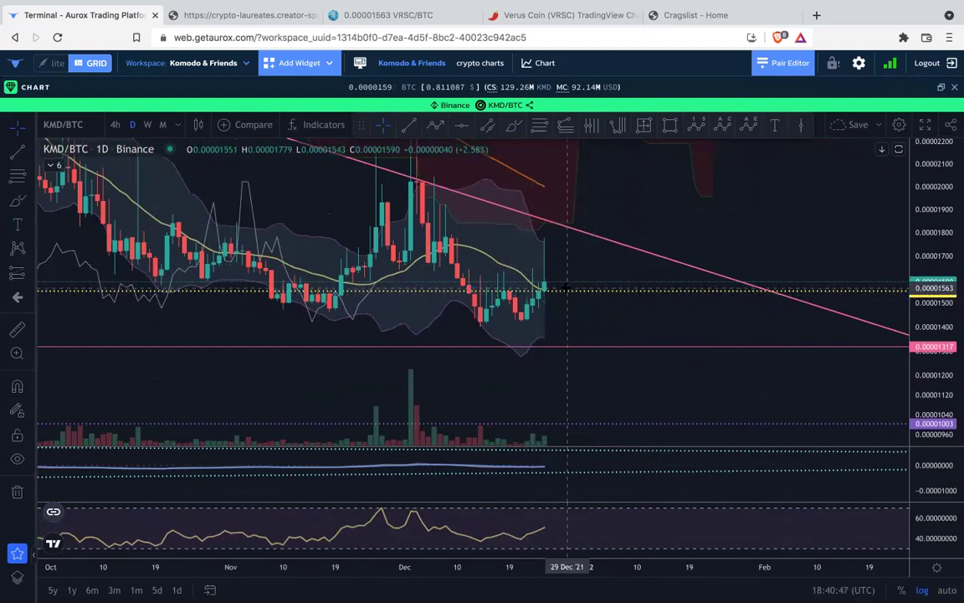
Draw a temporary rectangle along the 0.00001550 level, and circle the latest daily candle's upper wick with the Brush.
click(669, 124)
drag(288, 285, 602, 288)
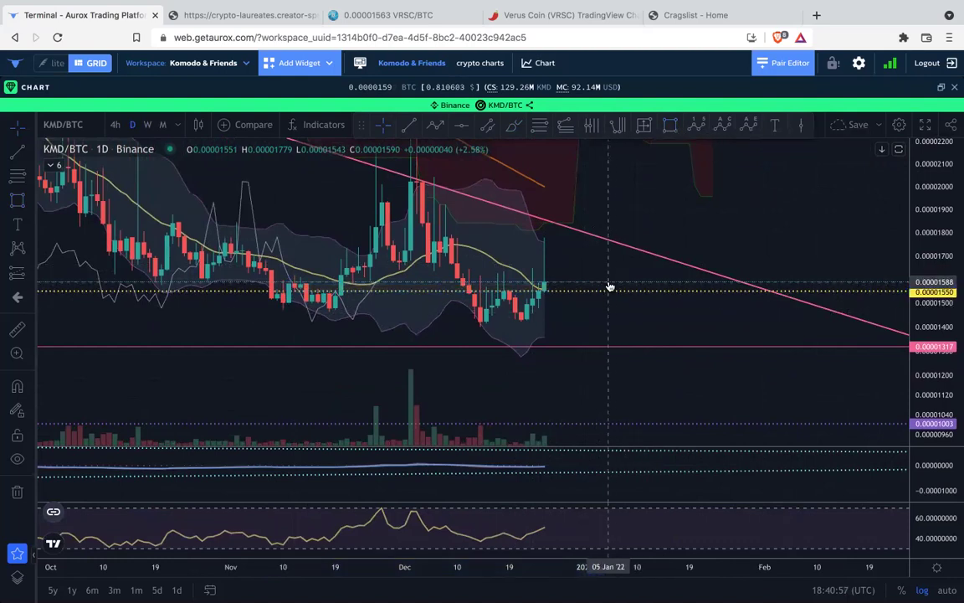
scroll(497, 242, up, 2)
click(512, 127)
mouse_move(502, 230)
mouse_down()
mouse_move(478, 238)
mouse_move(500, 241)
mouse_up()
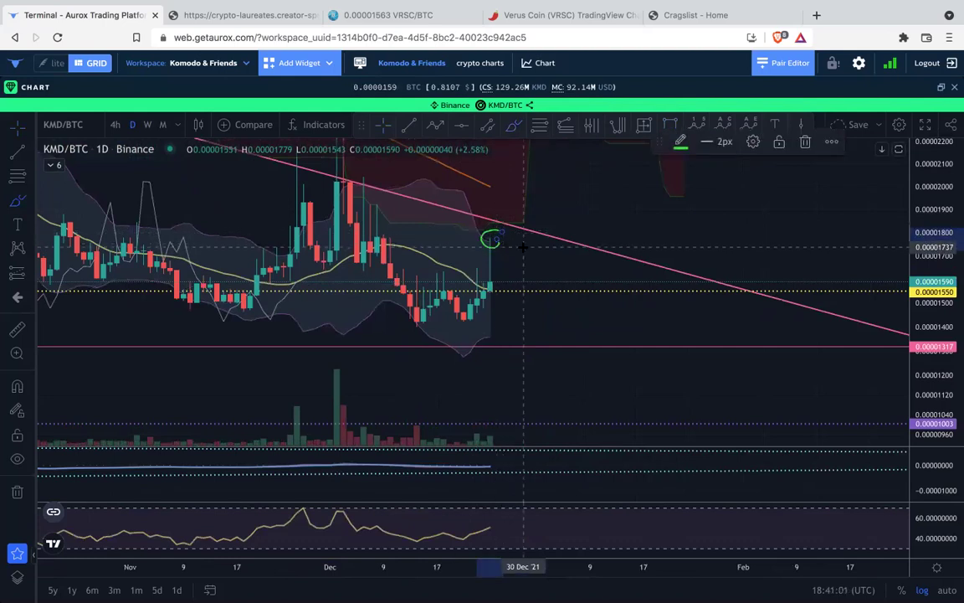
Sketch the December double bottom and a projected path into early 2022 with the Brush, removing both strokes.
scroll(569, 277, down, 3)
scroll(570, 277, down, 2)
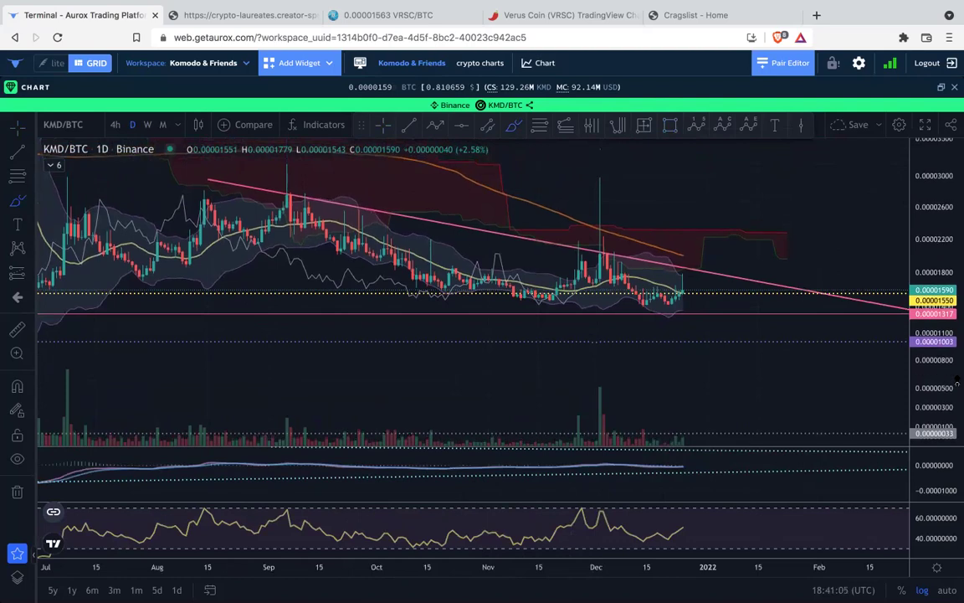
scroll(849, 293, down, 2)
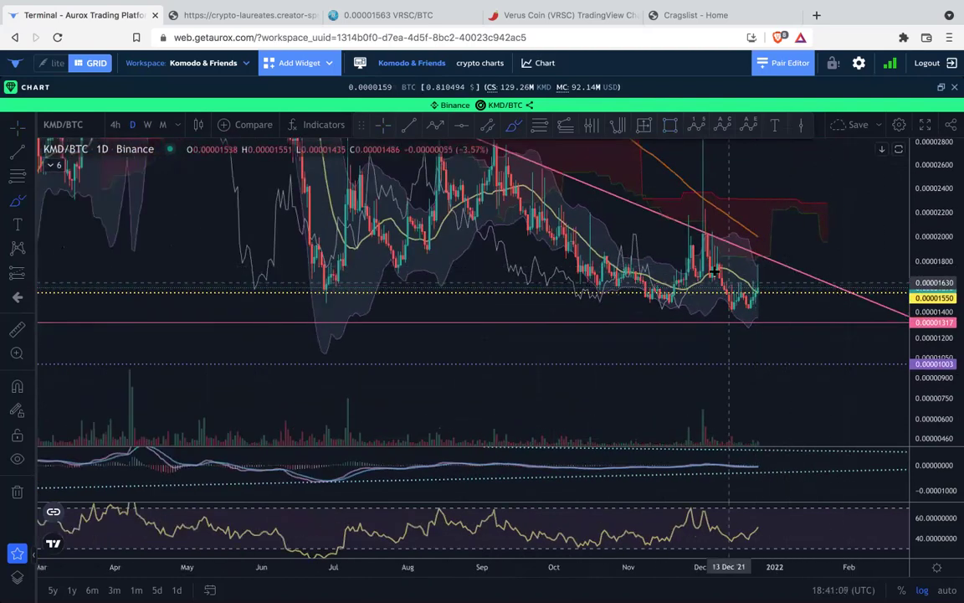
drag(716, 260, 728, 306)
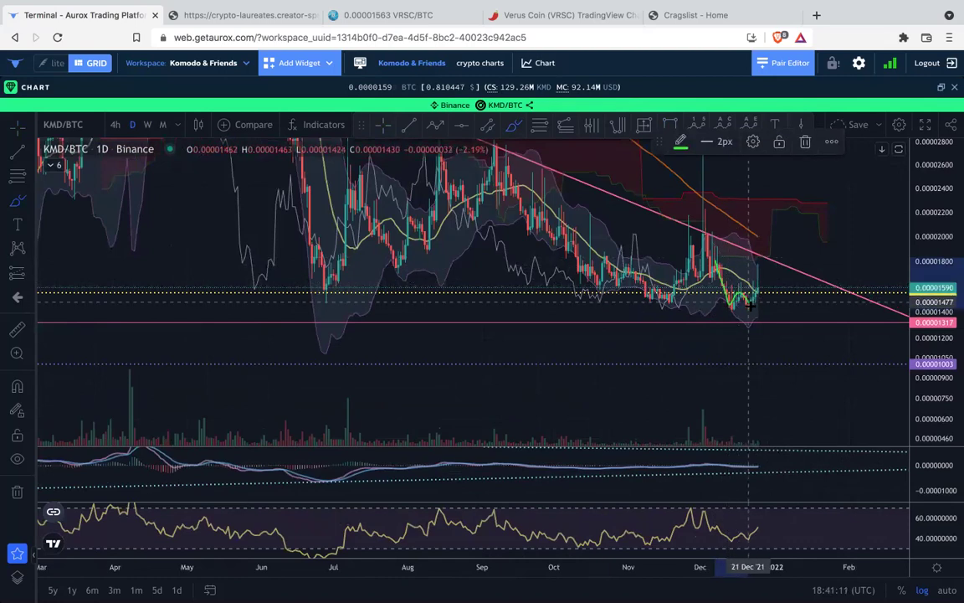
key(Delete)
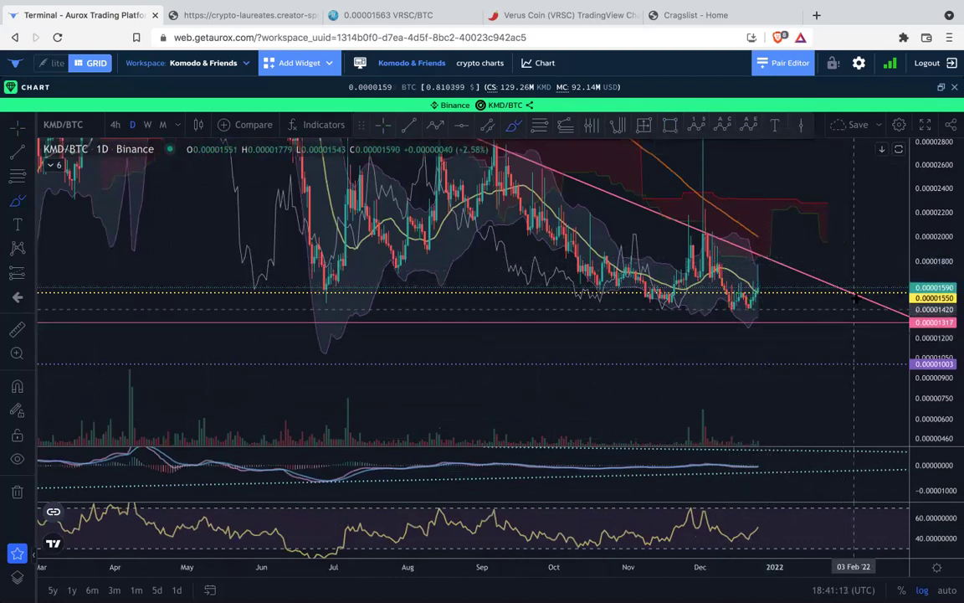
mouse_move(769, 268)
mouse_down()
mouse_move(801, 285)
mouse_move(769, 287)
mouse_move(801, 297)
mouse_move(873, 255)
mouse_up()
key(super+z)
key(super+z)
key(super+z)
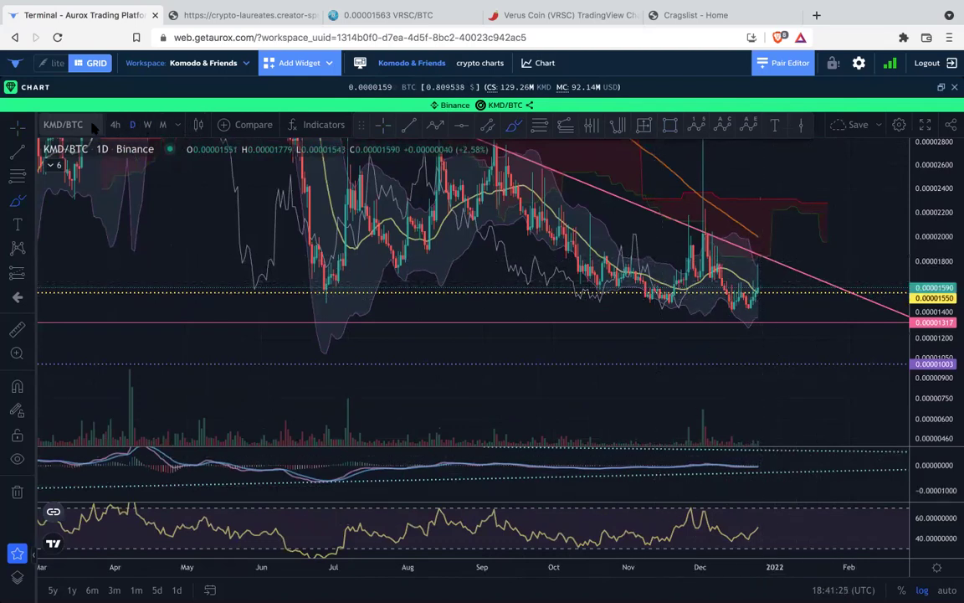
Maximize the daily MACD pane to examine its latest crossover between the dotted trend lines, and restore the full chart layout.
double_click(785, 470)
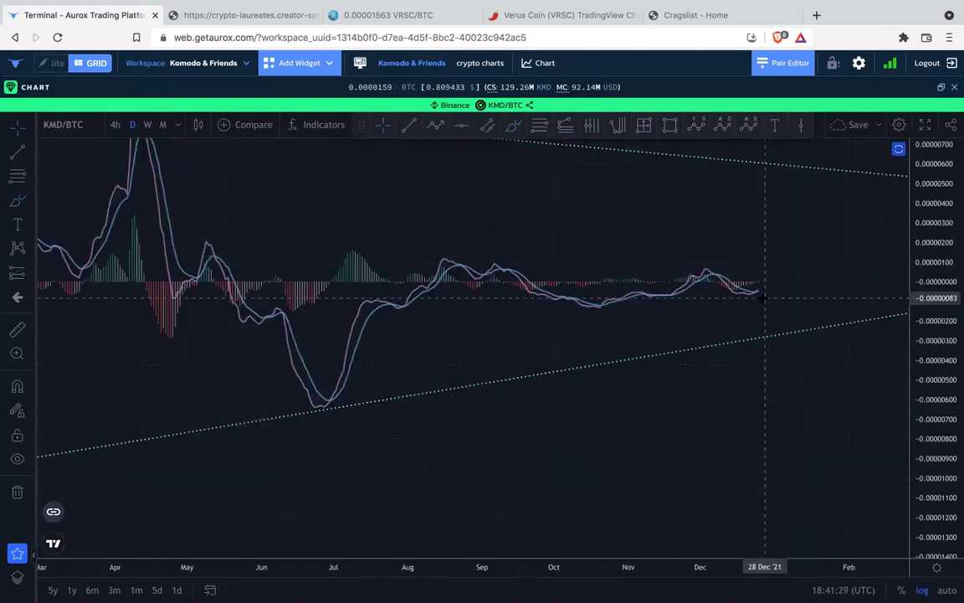
drag(780, 256, 676, 264)
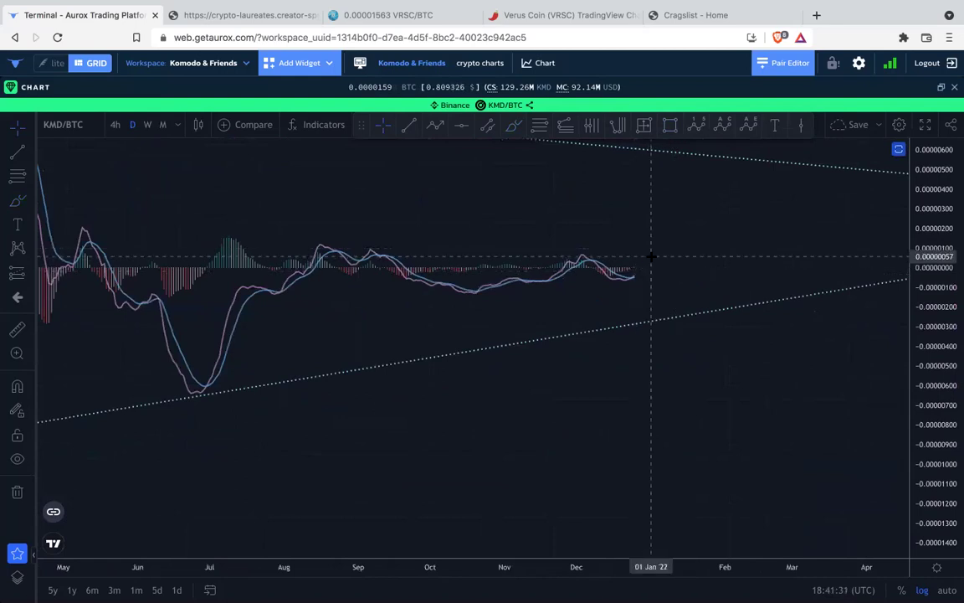
double_click(694, 242)
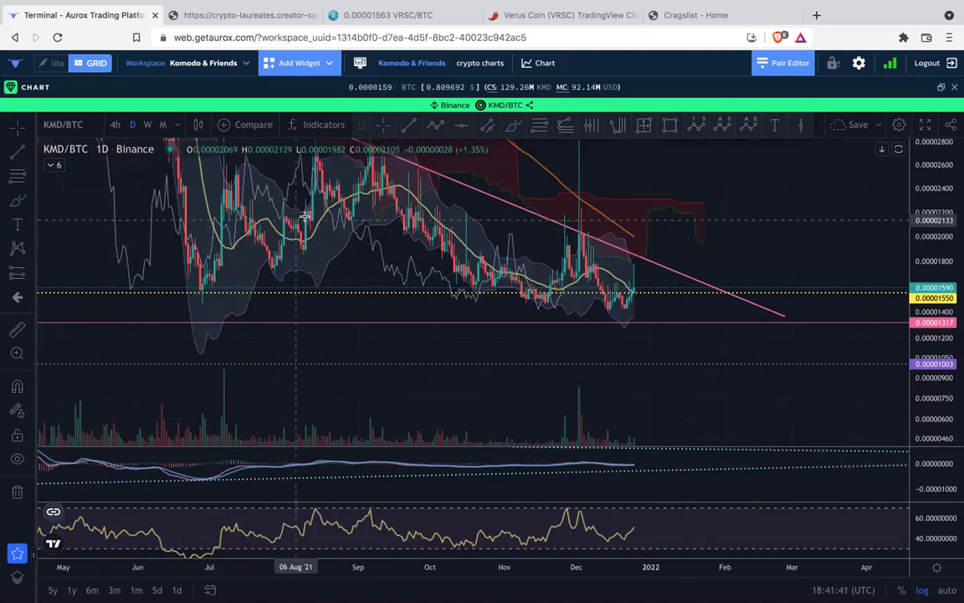
Compare the daily rebounds from the early 2021 and mid-2021 lows with the current price action.
drag(395, 177, 420, 251)
scroll(421, 253, down, 6)
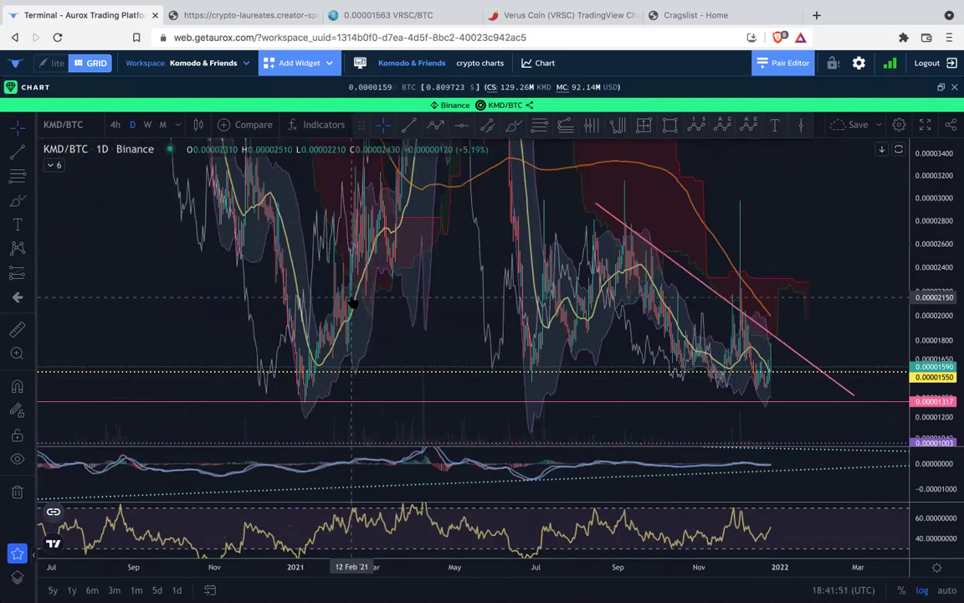
scroll(343, 334, up, 4)
scroll(269, 325, up, 1)
drag(353, 310, 500, 297)
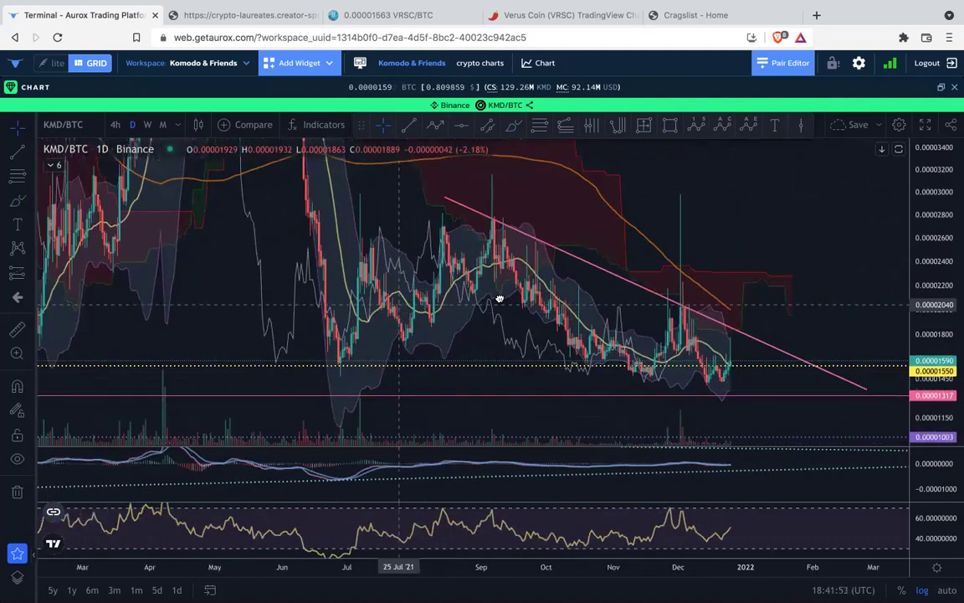
drag(351, 305, 563, 318)
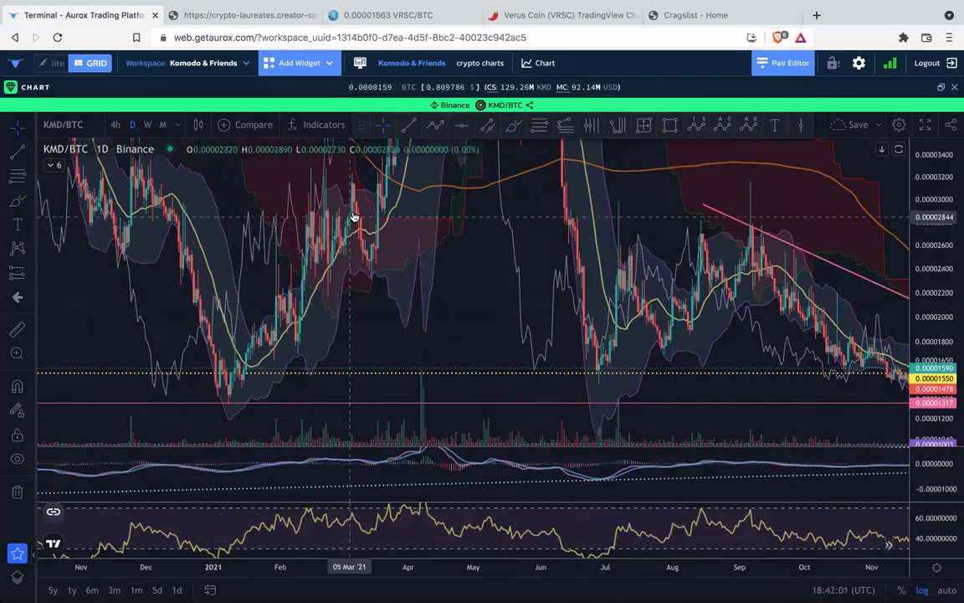
drag(506, 287, 224, 230)
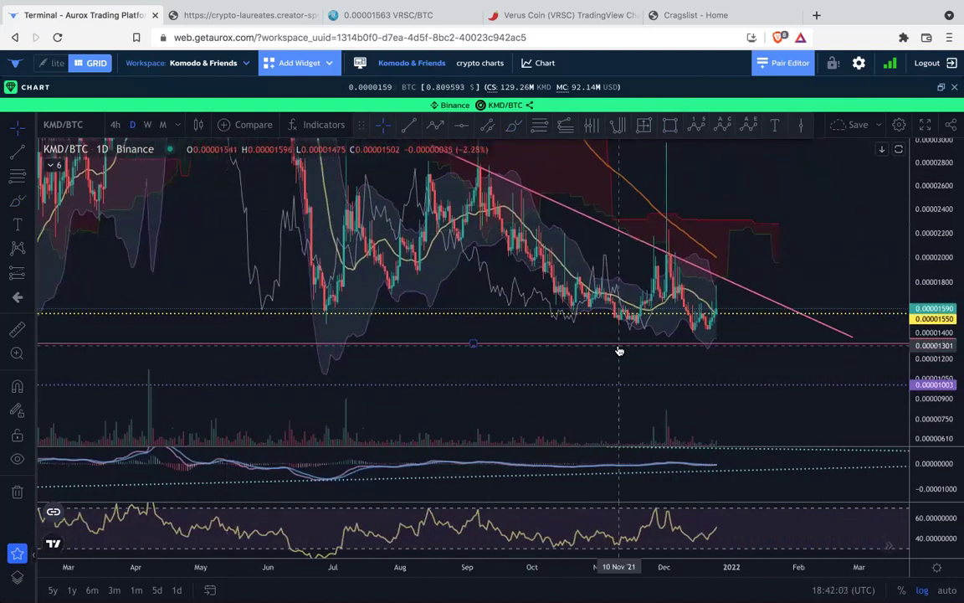
Examine the latest daily candles between the descending pink line and the horizontal 0.00001317 level, extending into early 2022.
scroll(619, 350, up, 3)
drag(934, 402, 836, 355)
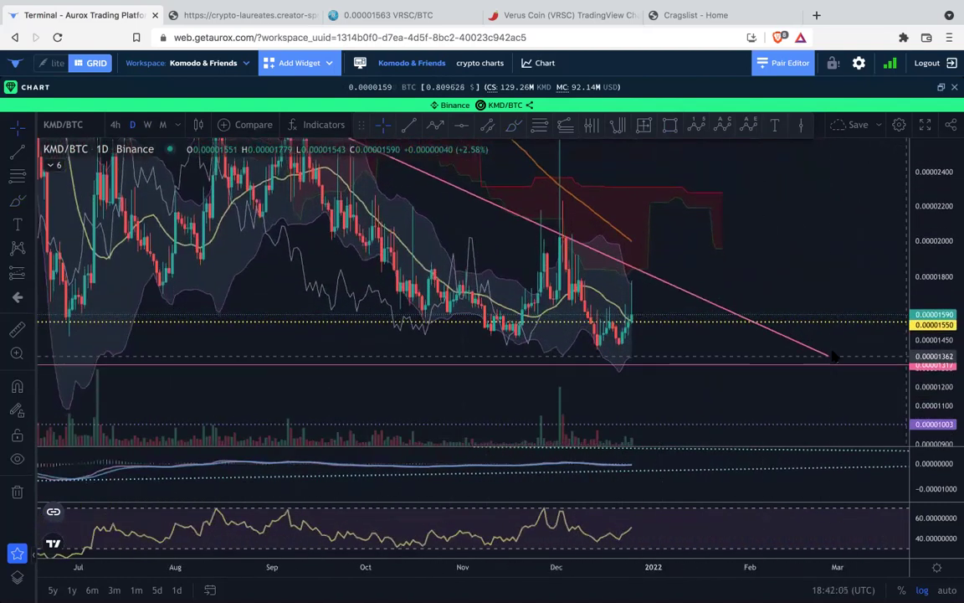
scroll(795, 351, up, 1)
drag(788, 284, 805, 249)
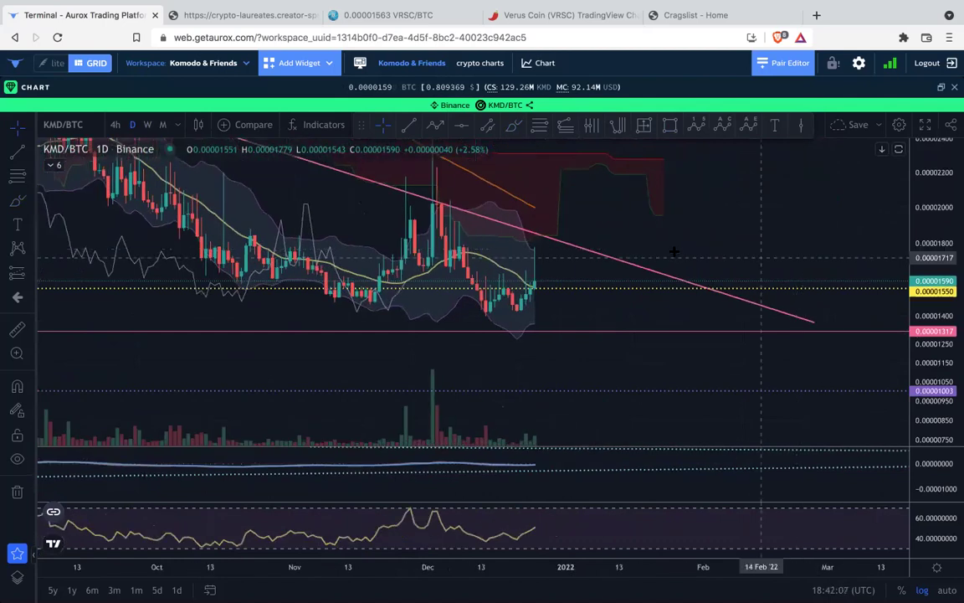
scroll(736, 221, up, 3)
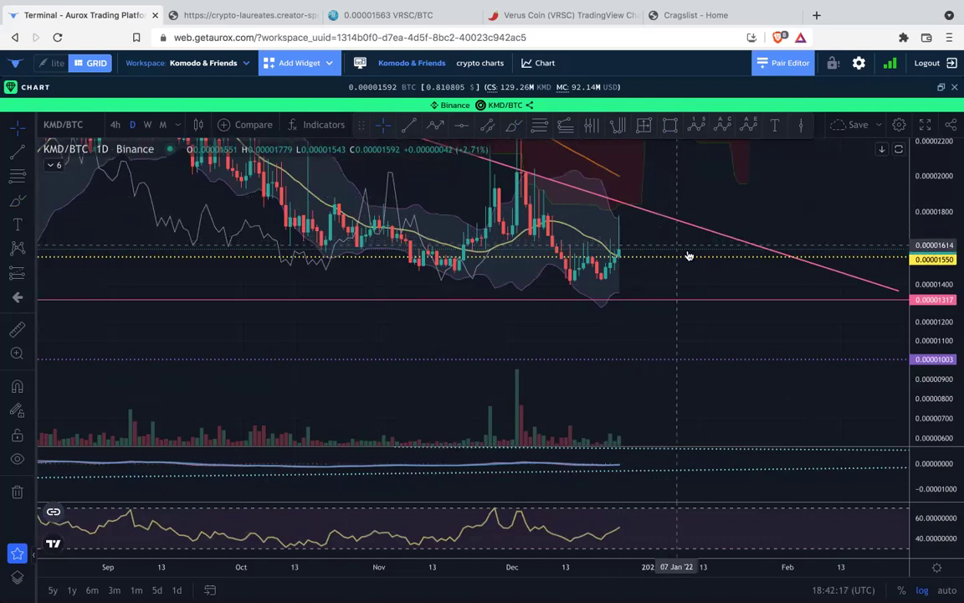
Set KMD/BTC to the 4-hour timeframe and frame the December candles beneath the long descending white and pink lines.
click(116, 125)
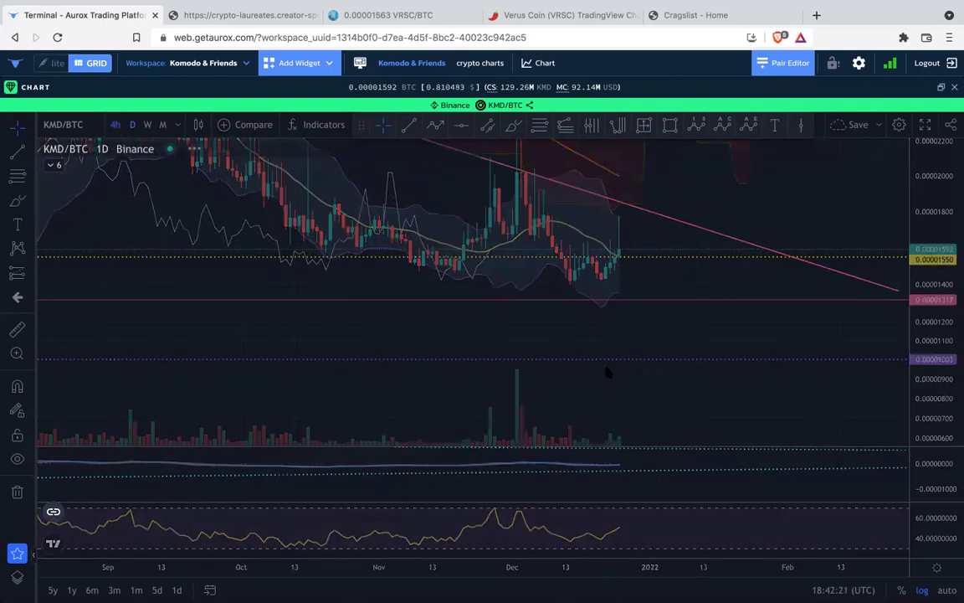
drag(940, 329, 925, 197)
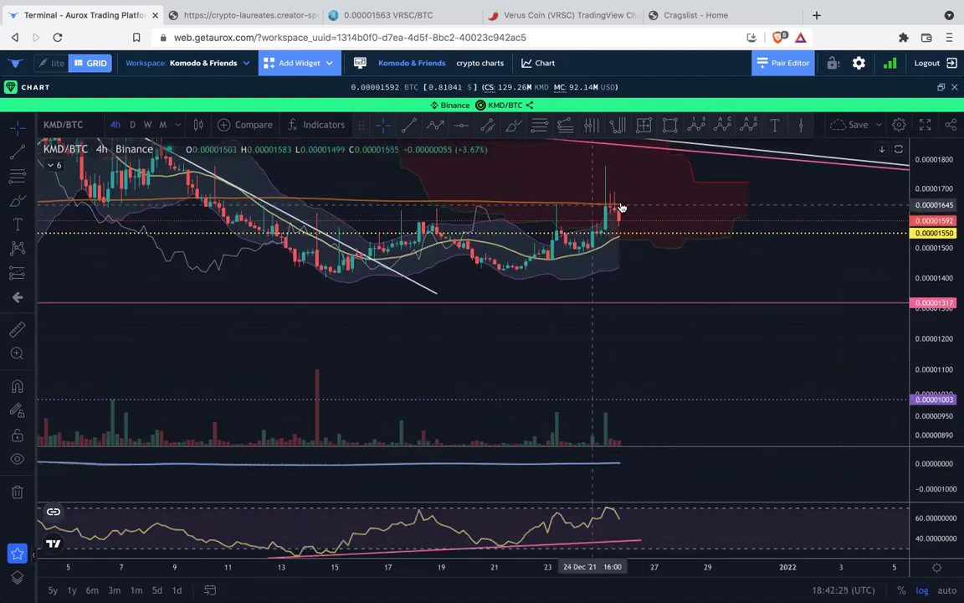
drag(702, 277, 701, 298)
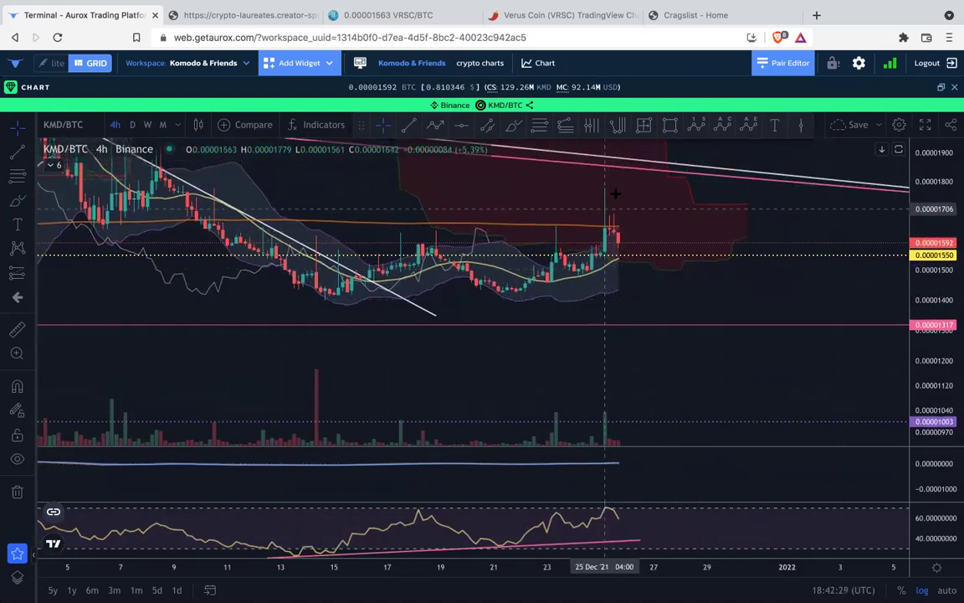
scroll(616, 192, down, 5)
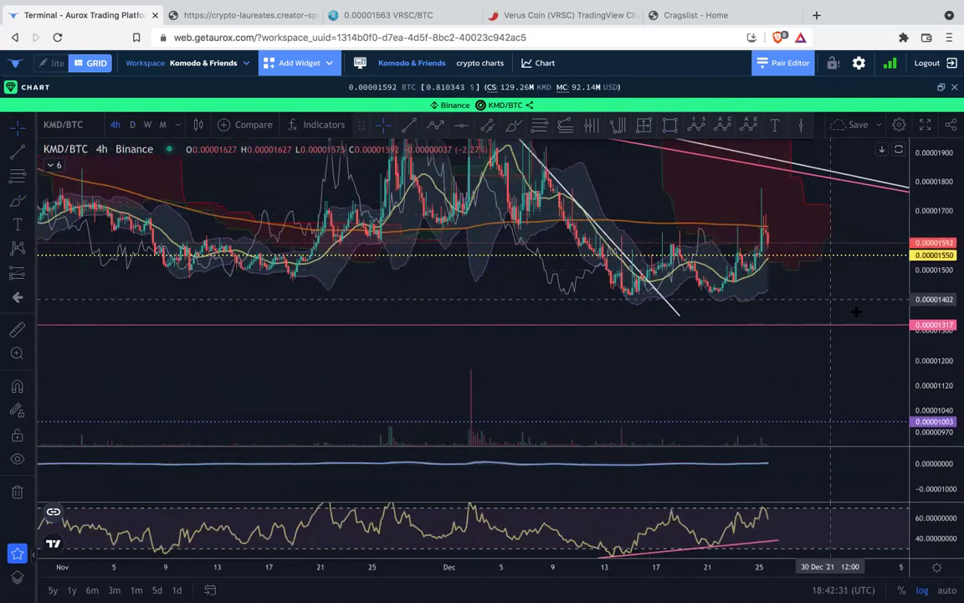
drag(837, 281, 667, 228)
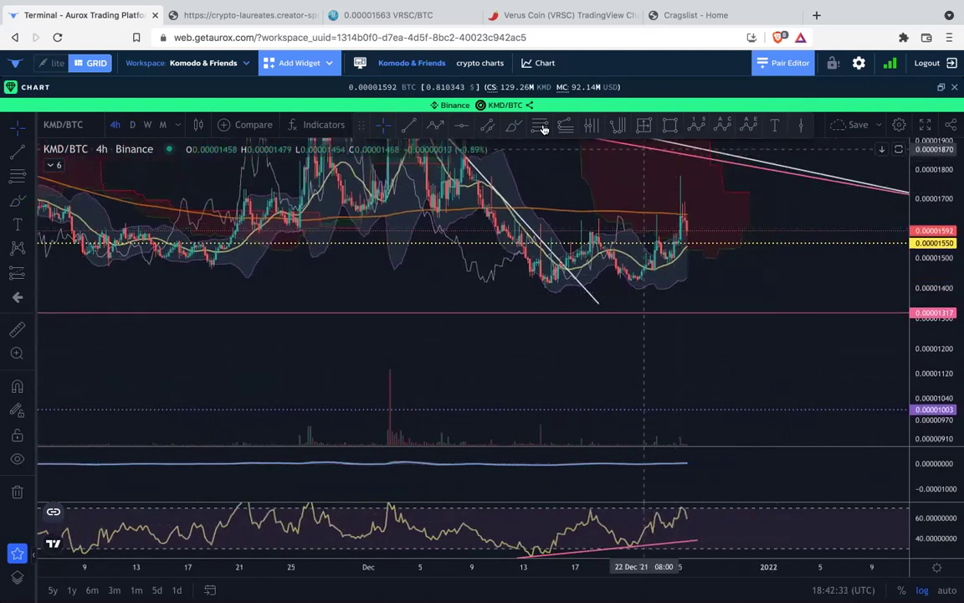
Sketch Brush marks around the 23 December peak and the latest 4-hour rise toward the orange average, undoing each stroke.
click(515, 128)
drag(644, 219, 684, 239)
key(ctrl+z)
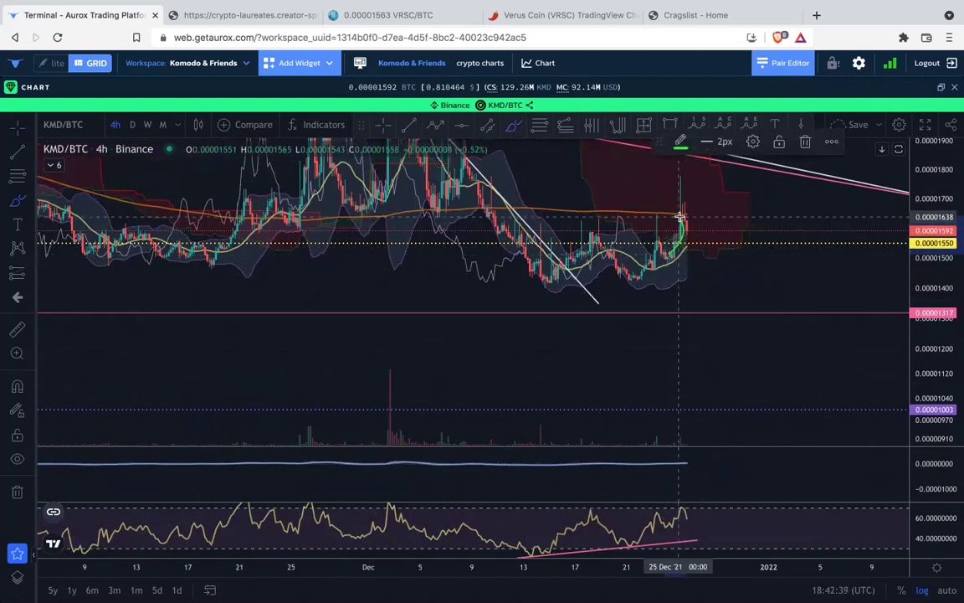
key(ctrl+z)
drag(656, 214, 666, 213)
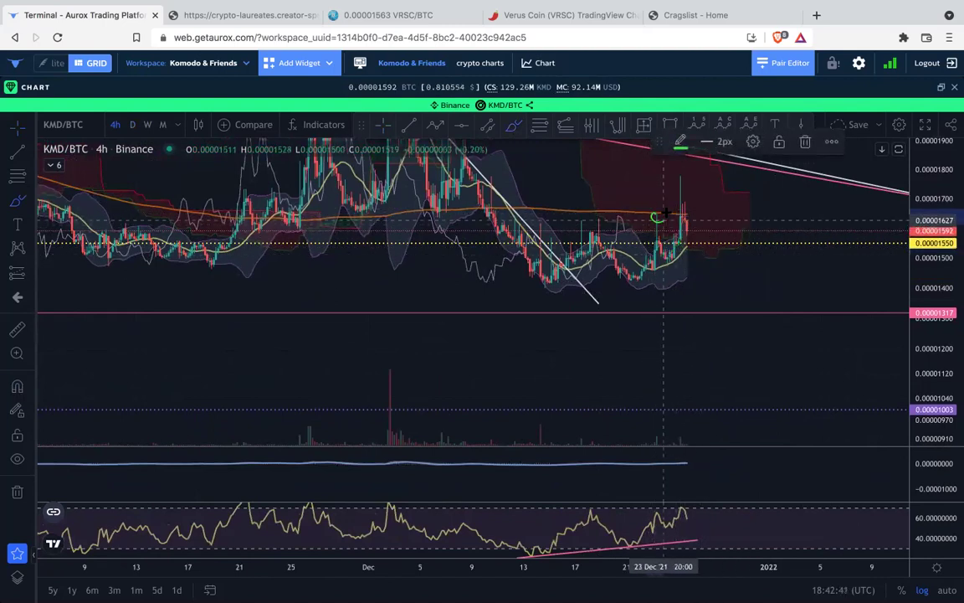
key(ctrl+z)
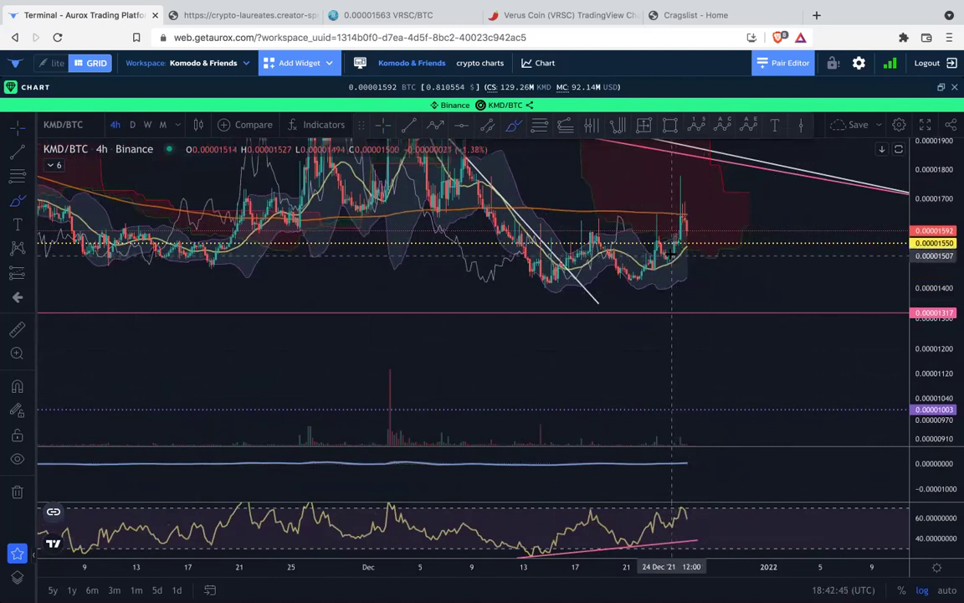
drag(669, 254, 681, 232)
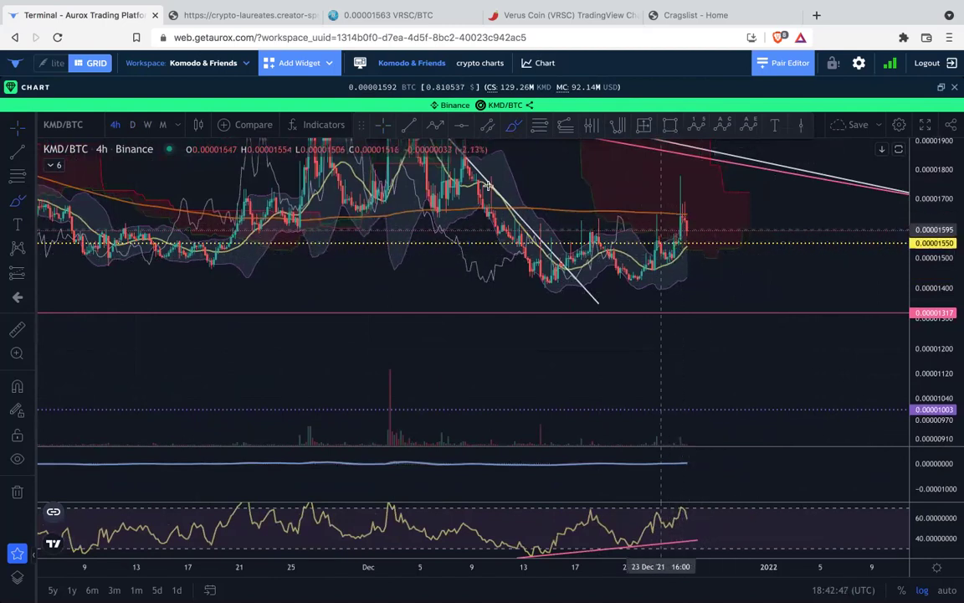
Change the 4-hour price display to the Line chart type, and delete the Brush strokes beside the latest price.
click(199, 124)
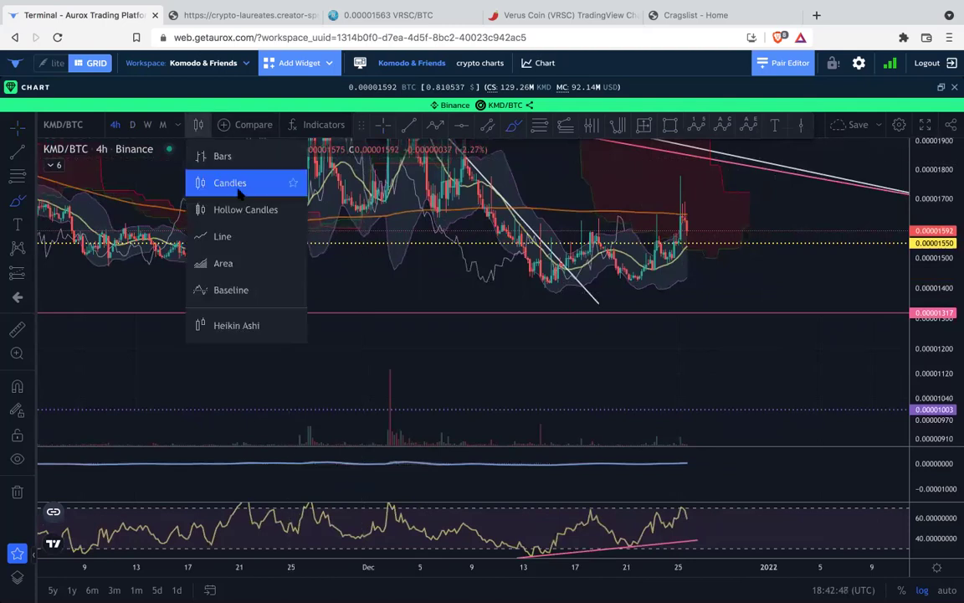
click(240, 233)
mouse_move(693, 202)
mouse_down()
mouse_move(670, 221)
mouse_move(694, 242)
mouse_move(723, 237)
mouse_up()
key(Delete)
key(Delete)
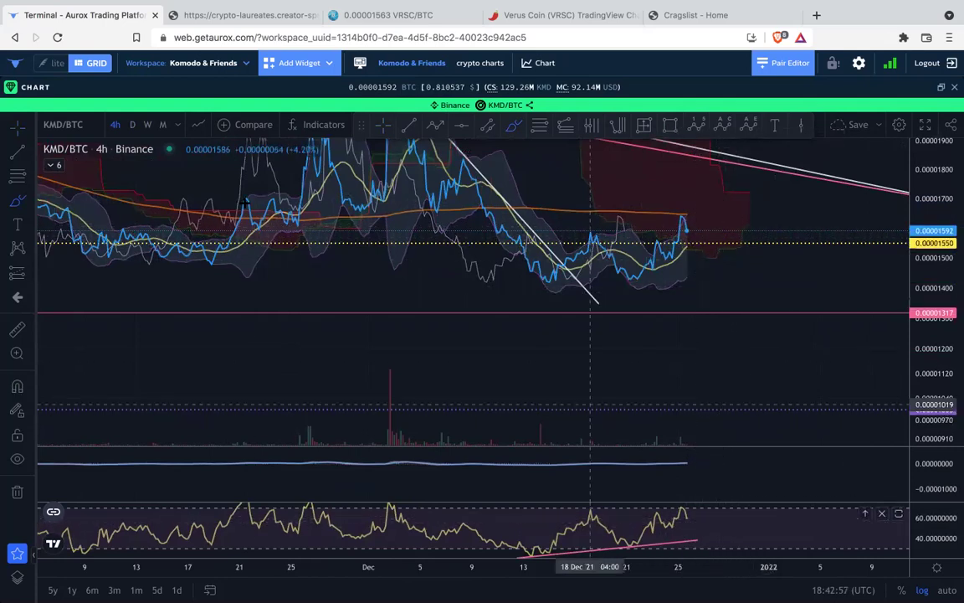
Maximize the 4-hour RSI pane, compress its scale to examine the peaks and rising pink trend line, and restore the layout.
double_click(760, 522)
scroll(757, 521, up, 6)
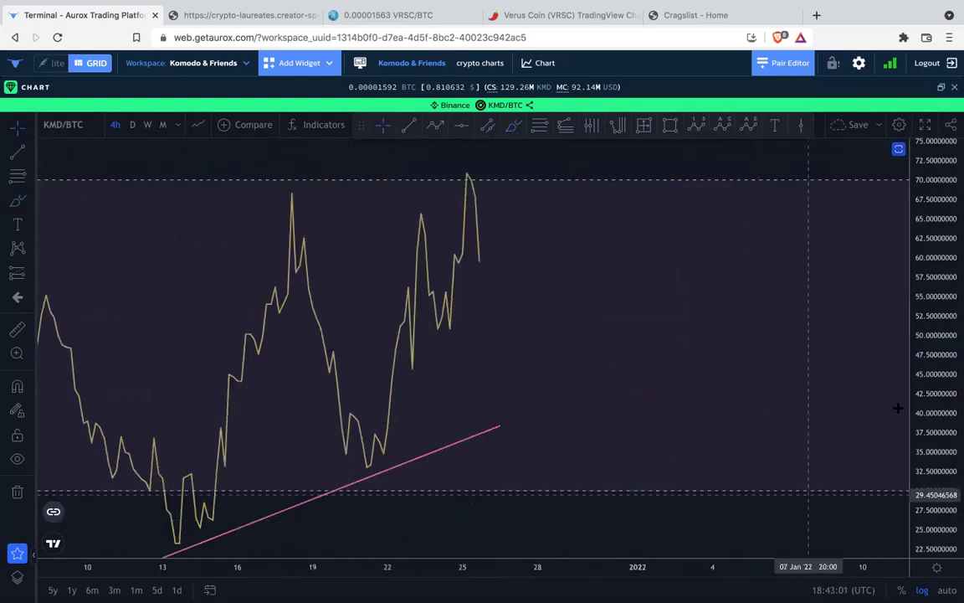
drag(929, 256, 915, 433)
drag(572, 323, 836, 324)
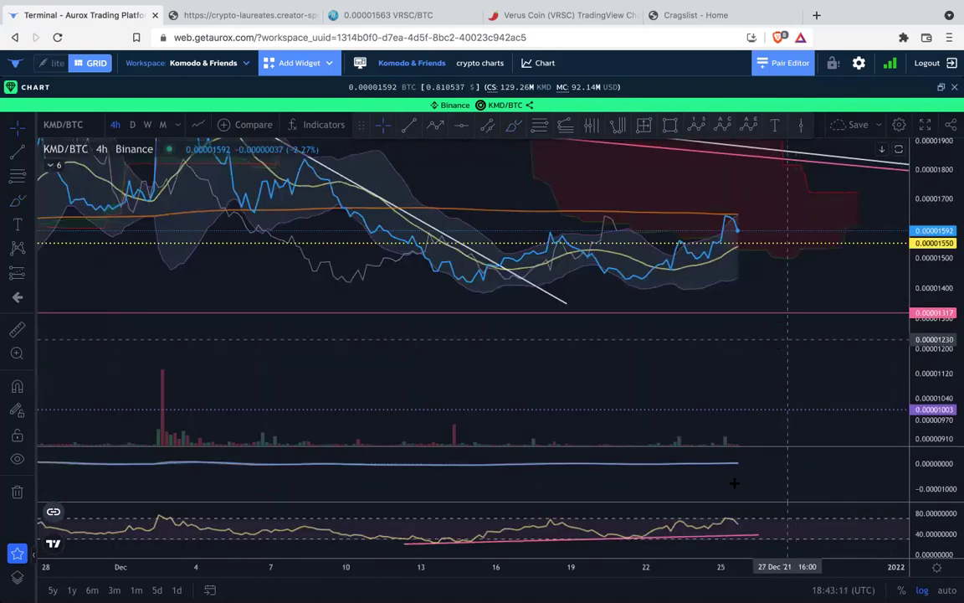
Delete the pink trend line from the 4-hour RSI pane, and maximize the MACD pane to examine its November and December swings.
click(749, 539)
key(Delete)
double_click(794, 476)
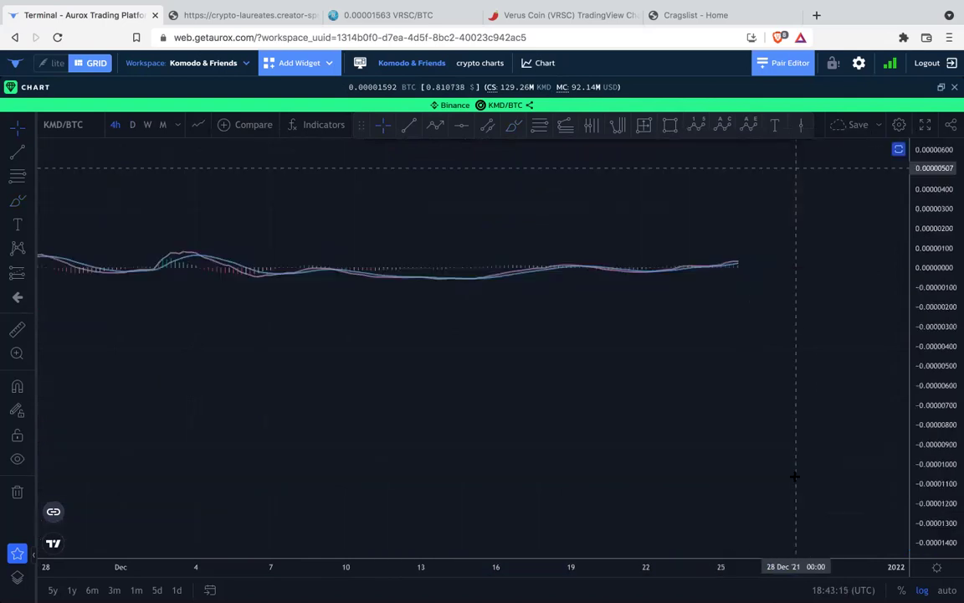
drag(944, 461, 944, 205)
drag(835, 221, 702, 377)
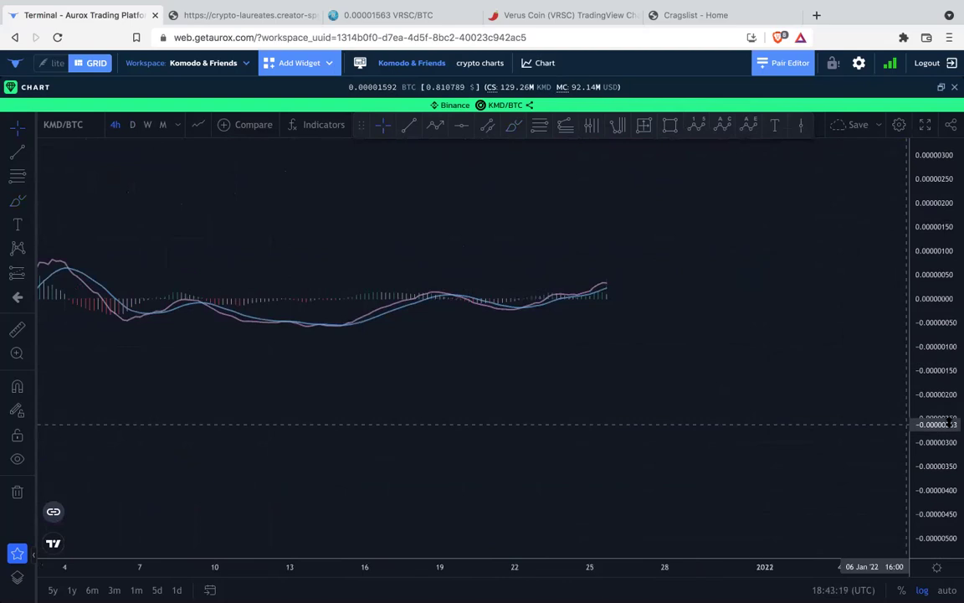
drag(949, 423, 946, 263)
drag(739, 269, 767, 304)
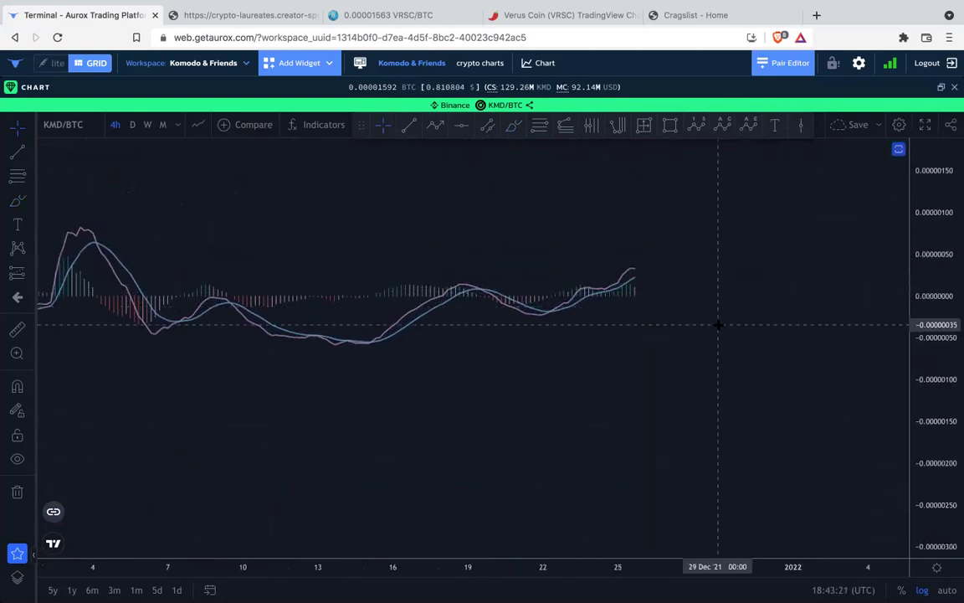
scroll(754, 347, down, 3)
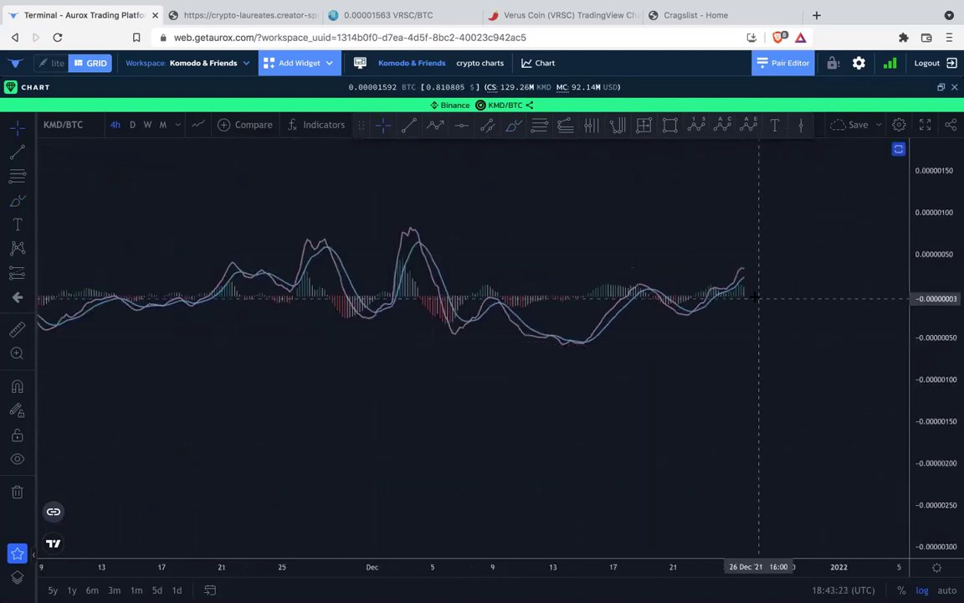
scroll(757, 299, down, 1)
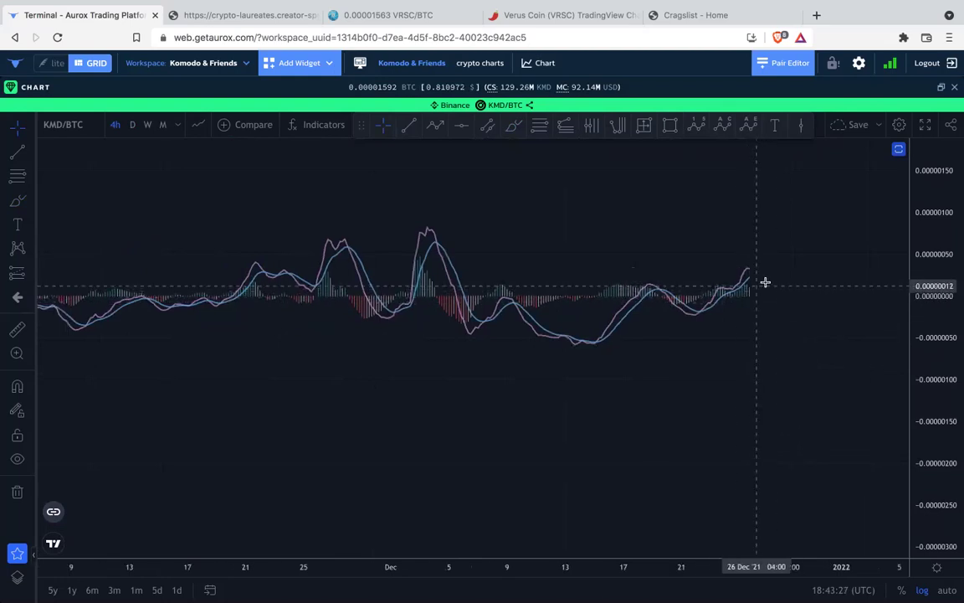
double_click(798, 335)
Sketch an Elliott ABC correction from the mid-December low to the latest 4-hour high, and delete it.
scroll(798, 335, down, 5)
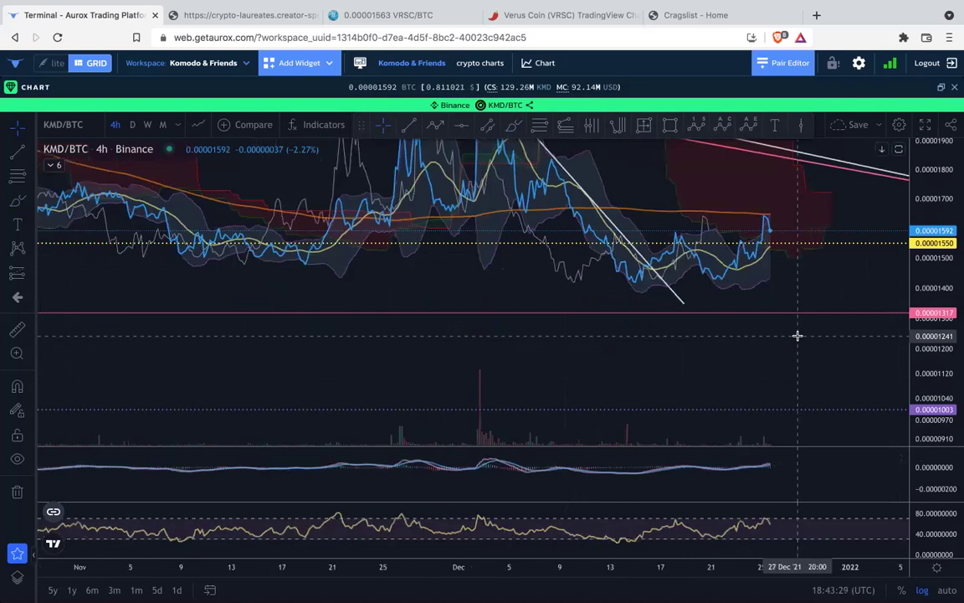
drag(806, 292, 744, 320)
drag(951, 174, 937, 281)
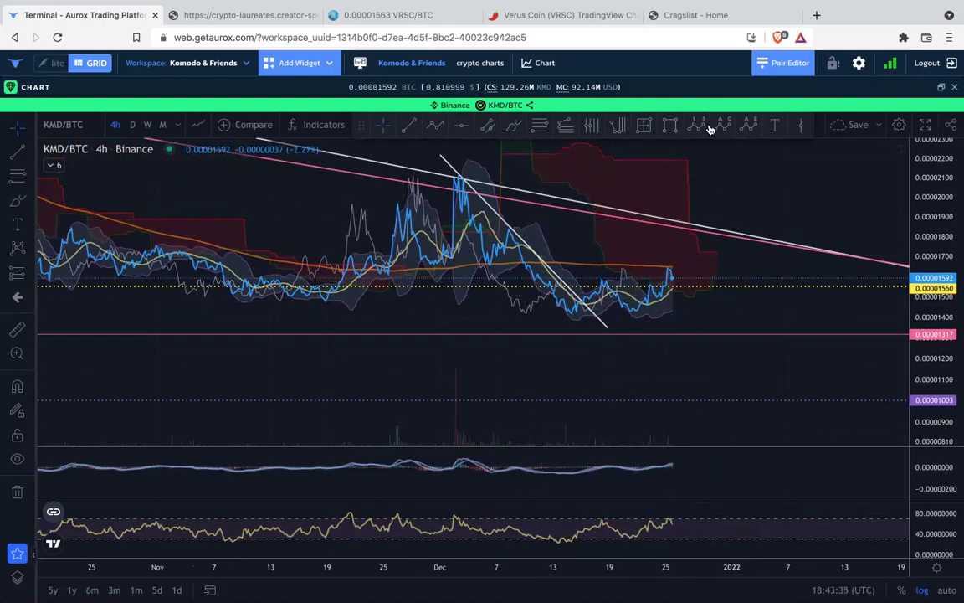
click(601, 281)
click(634, 312)
click(669, 271)
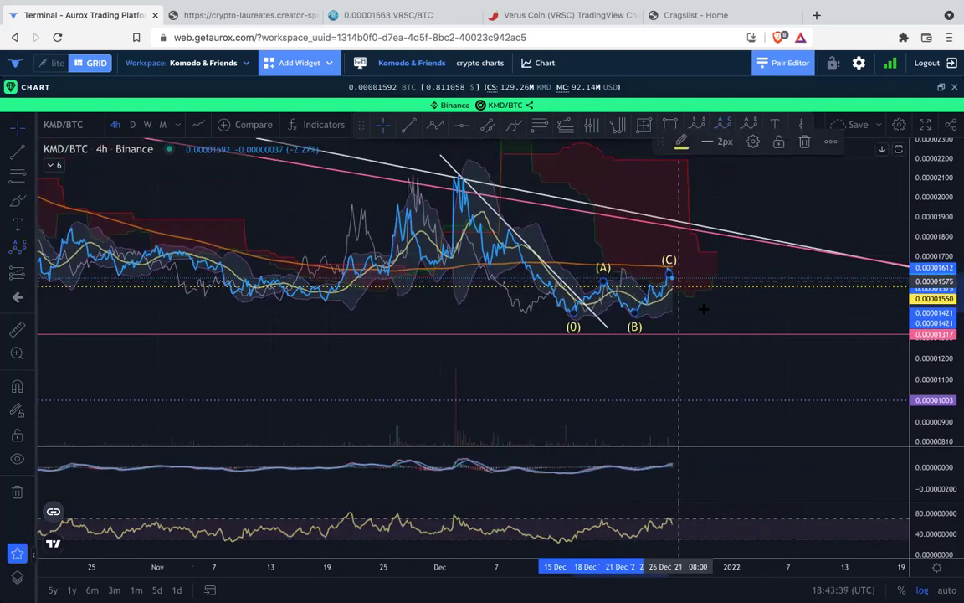
key(Delete)
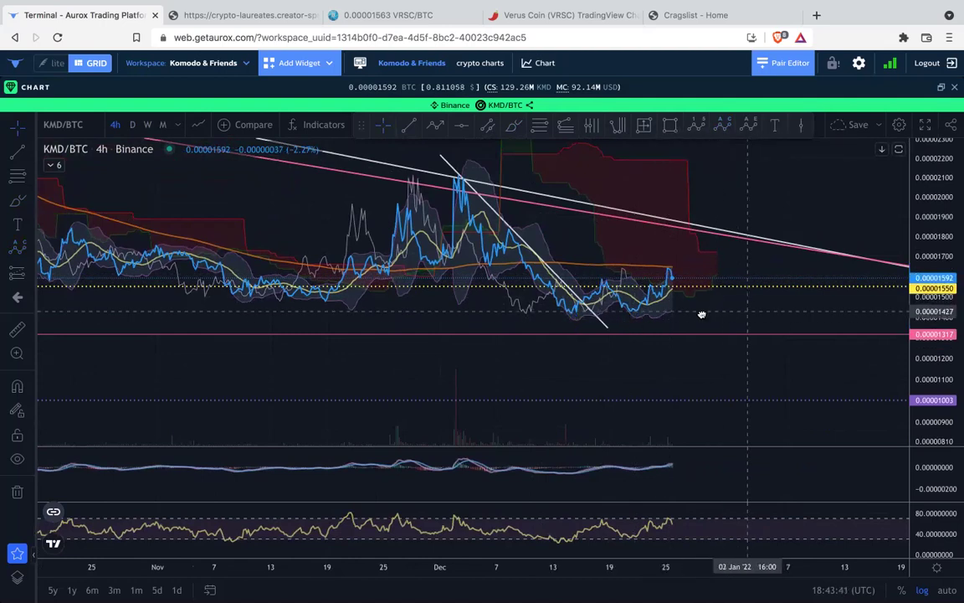
Sketch a five-wave Elliott impulse from the 21 December low up to the long descending lines, and delete it.
drag(701, 314, 656, 316)
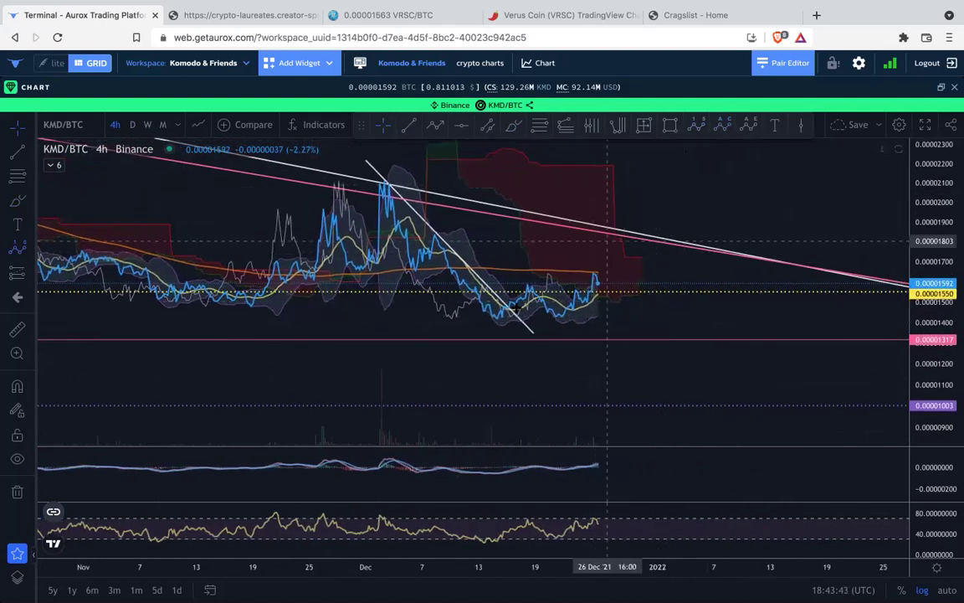
click(573, 280)
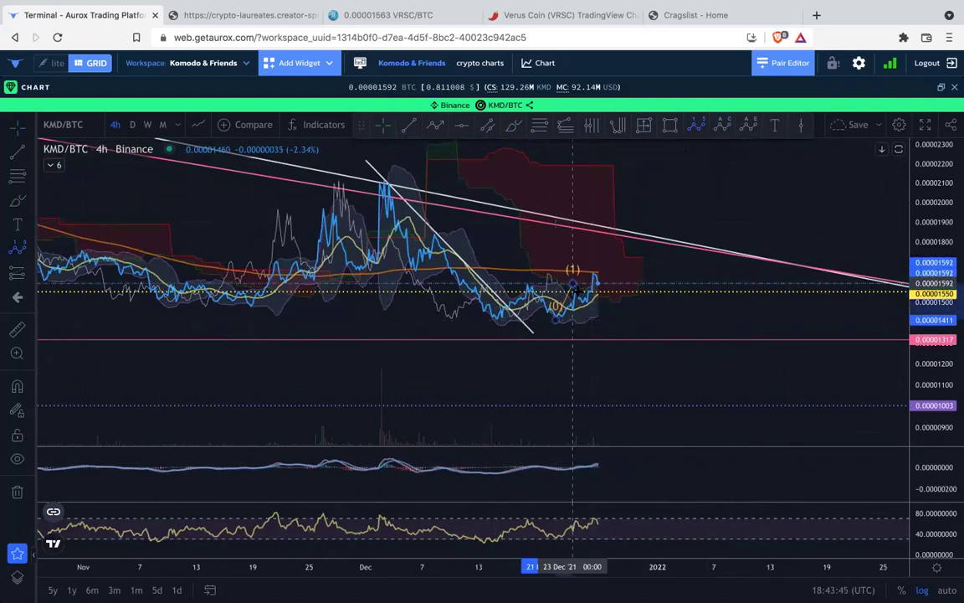
click(585, 303)
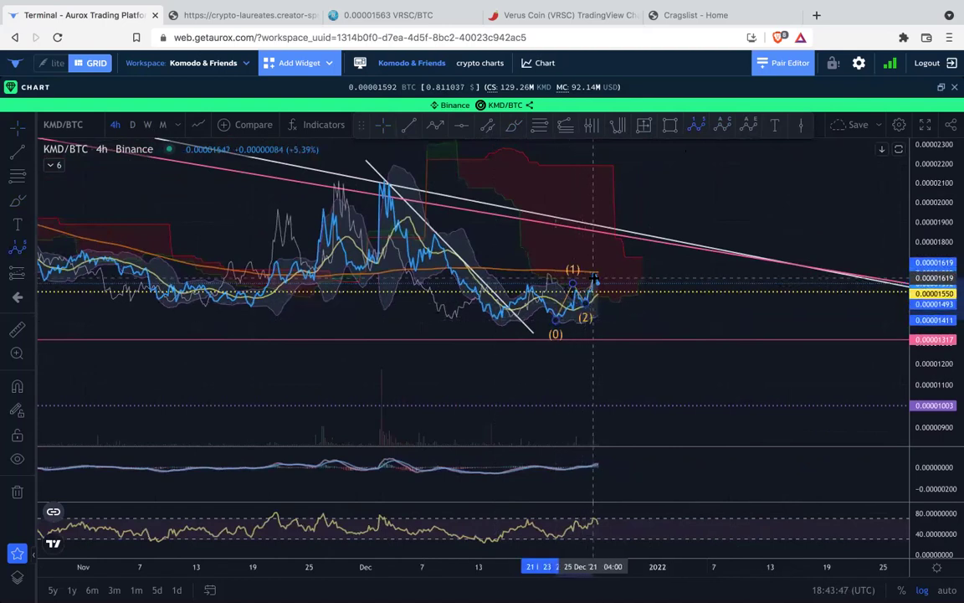
click(594, 264)
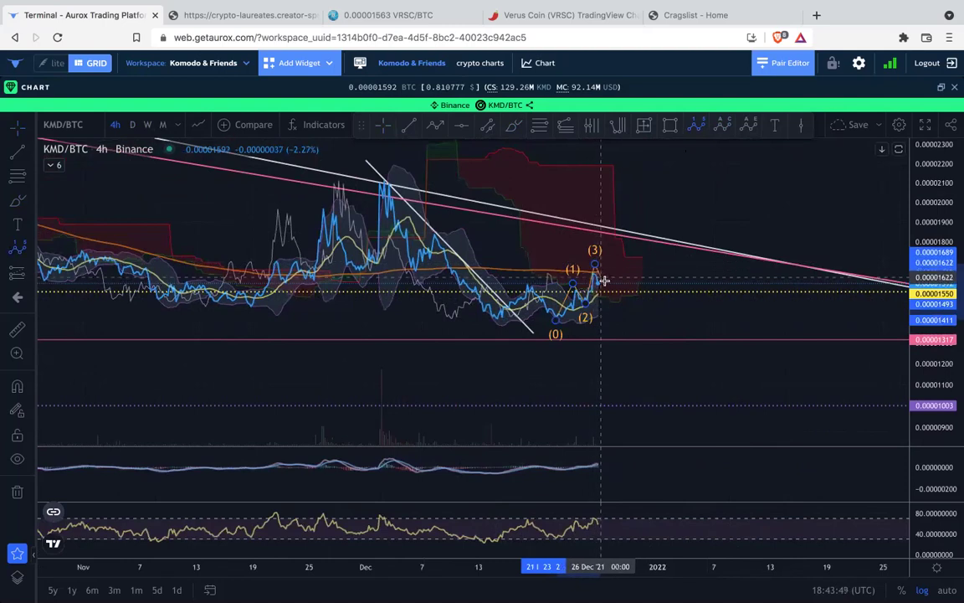
click(610, 288)
click(626, 249)
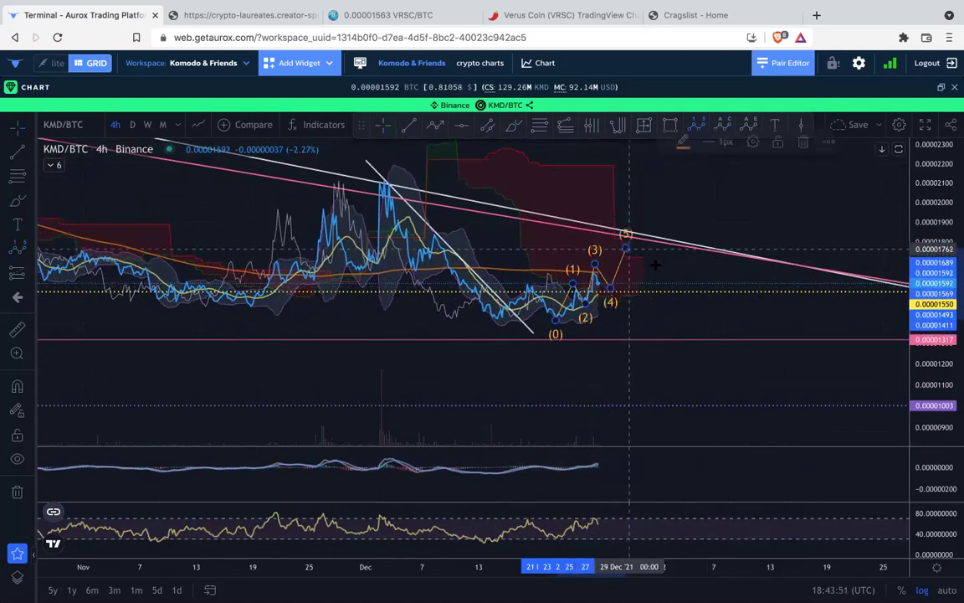
key(Delete)
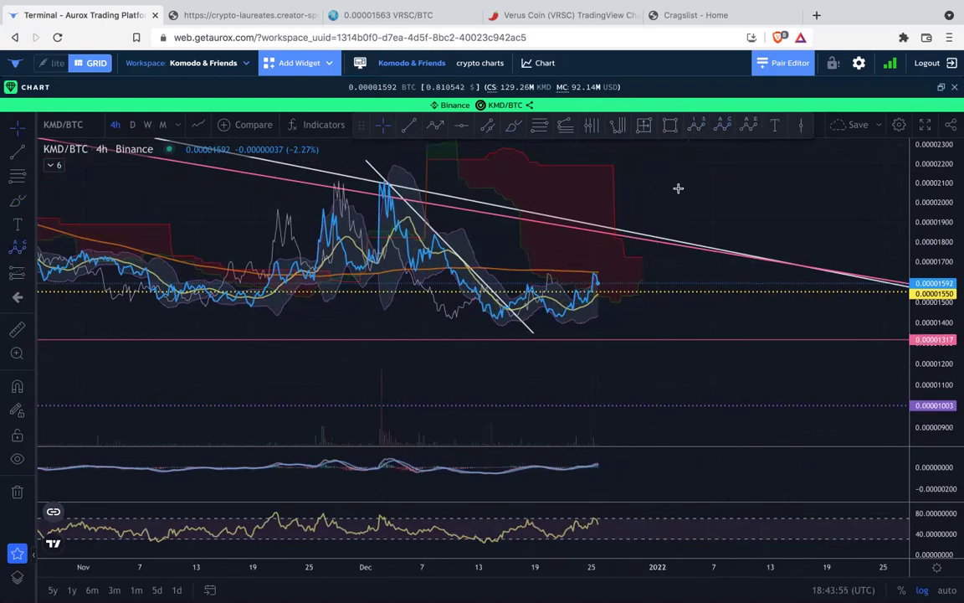
Sketch an Elliott ABC correction from the 21 December low to about 0.00001669 on 25 December, and delete it.
click(557, 327)
click(571, 282)
click(585, 312)
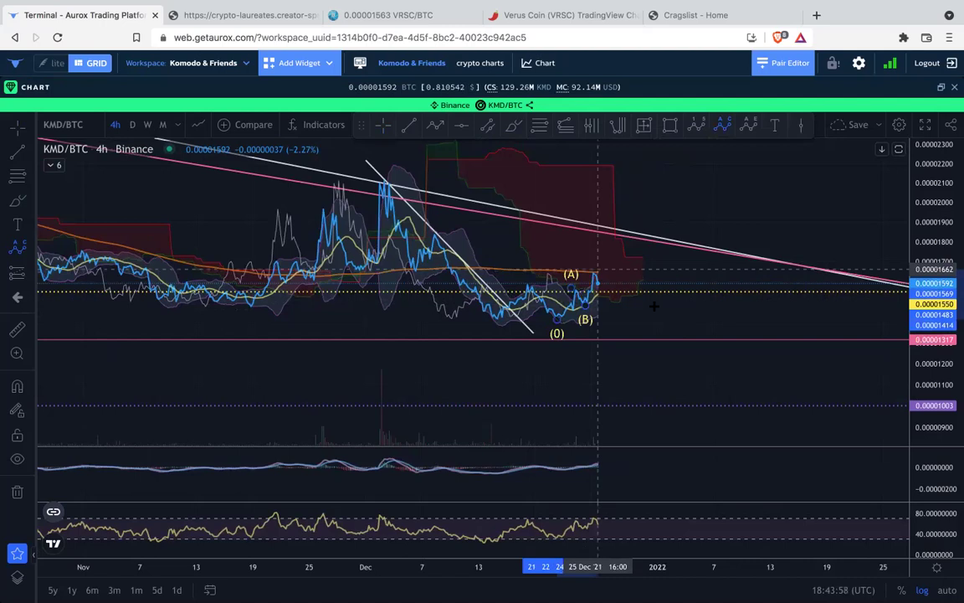
click(597, 268)
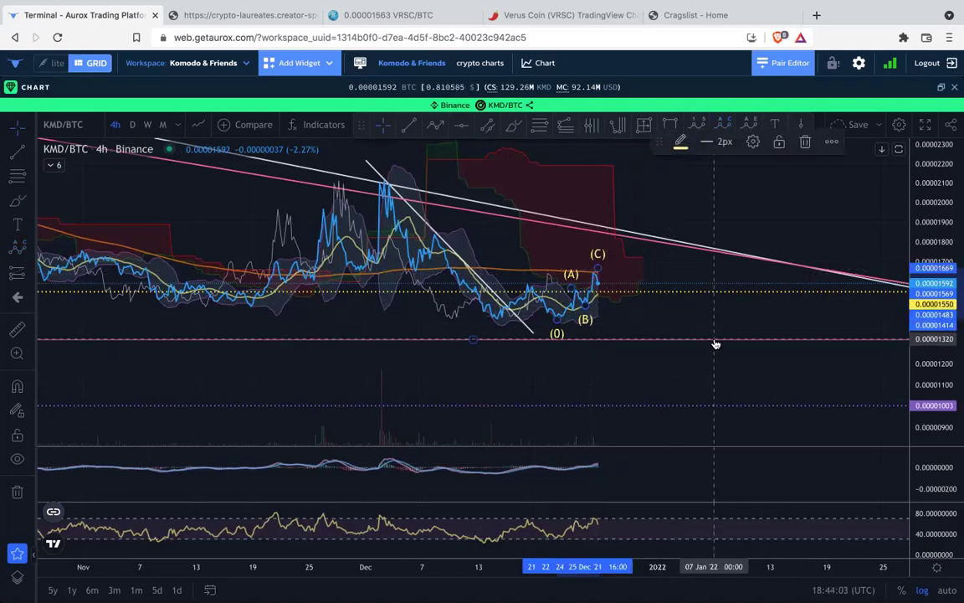
key(Delete)
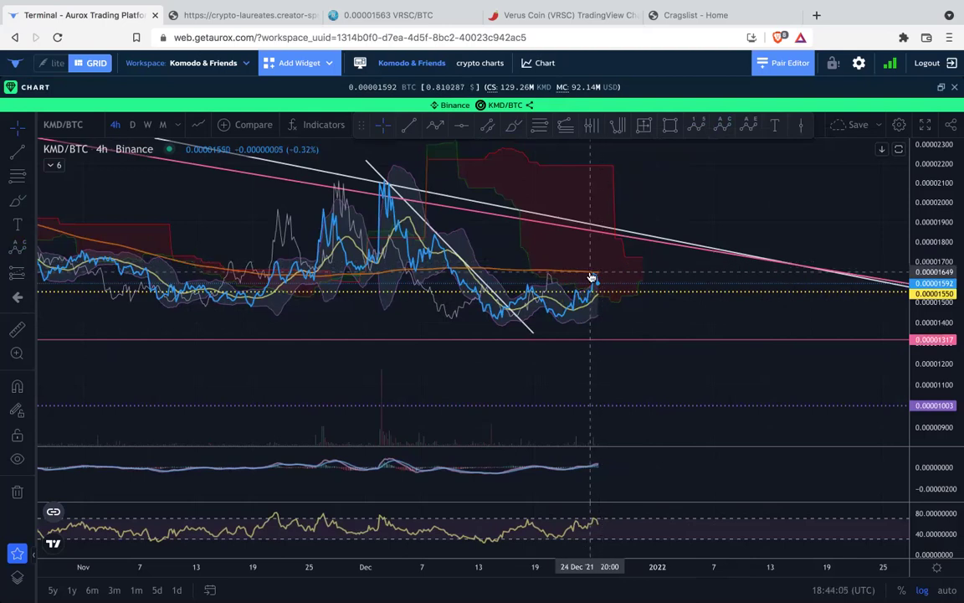
Sketch Brush loops beside the latest 4-hour price and a stroke beneath the December lows, undoing each one.
scroll(597, 274, down, 3)
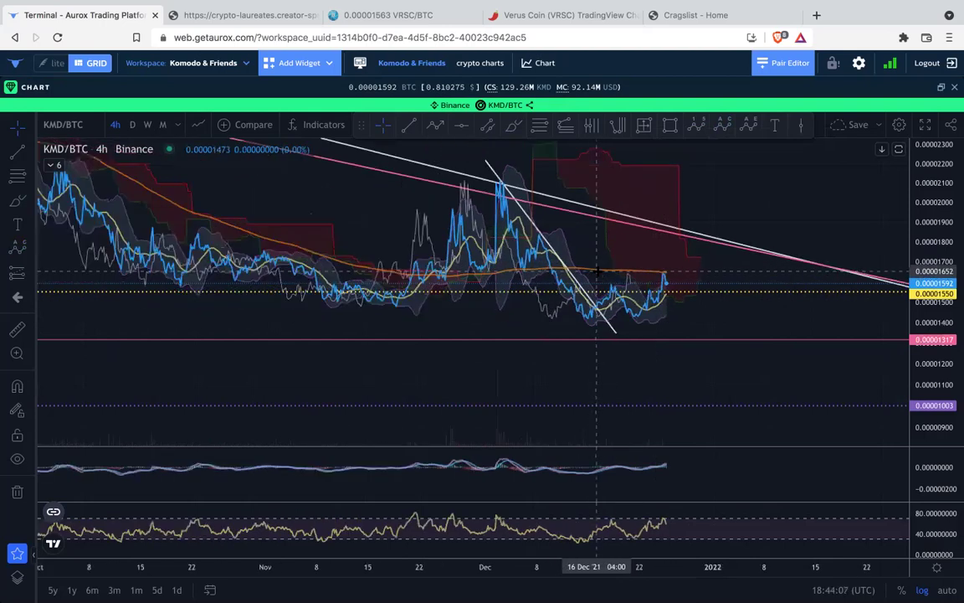
scroll(596, 274, down, 2)
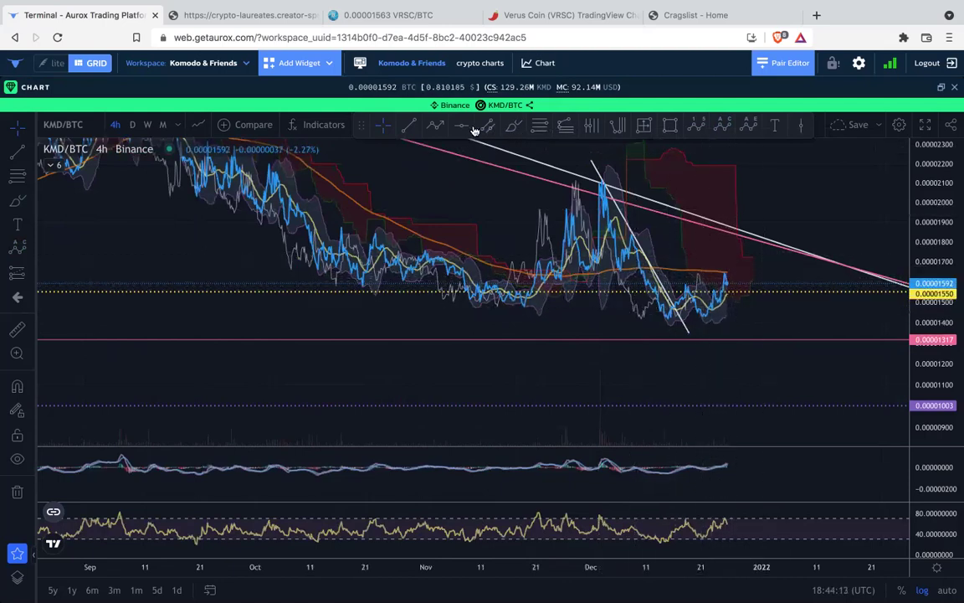
click(520, 128)
mouse_move(746, 279)
mouse_down()
mouse_move(727, 298)
mouse_move(766, 281)
mouse_move(783, 285)
mouse_up()
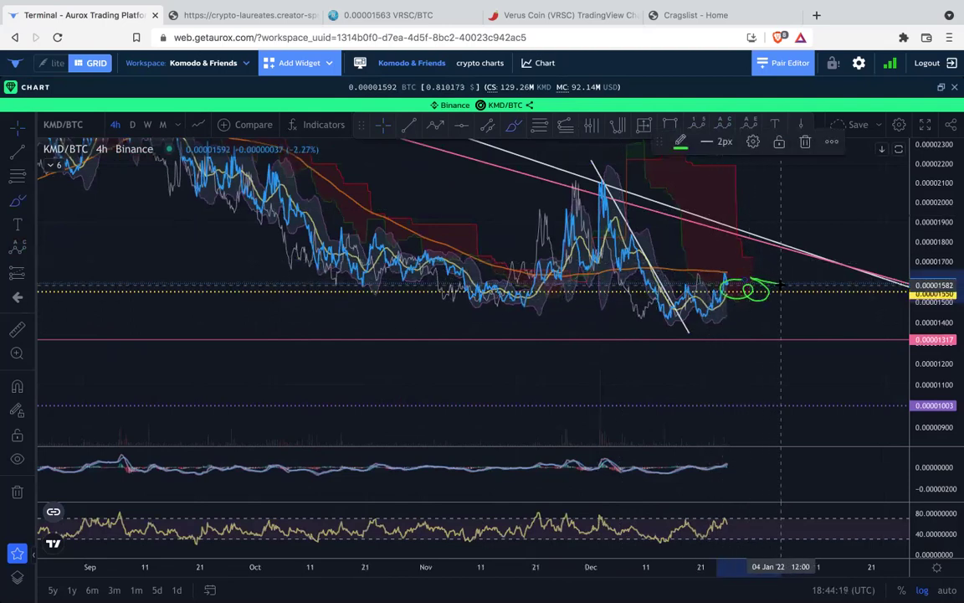
key(super+z)
drag(661, 321, 730, 316)
key(super+z)
Set KMD/BTC to the daily timeframe, sketch a Brush curve rising from the latest price through the pink descending line, and delete it.
scroll(632, 270, down, 2)
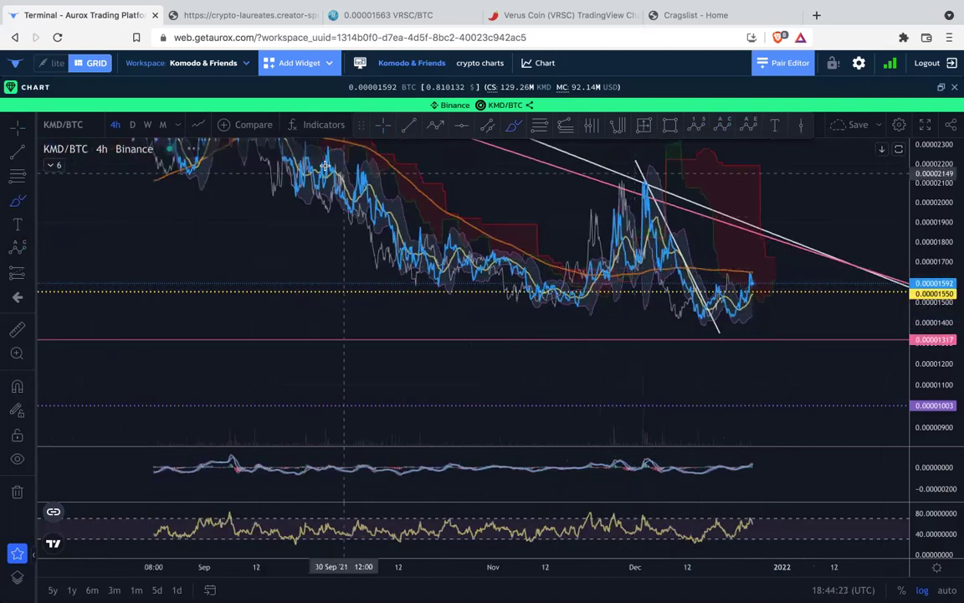
scroll(324, 165, down, 2)
click(132, 125)
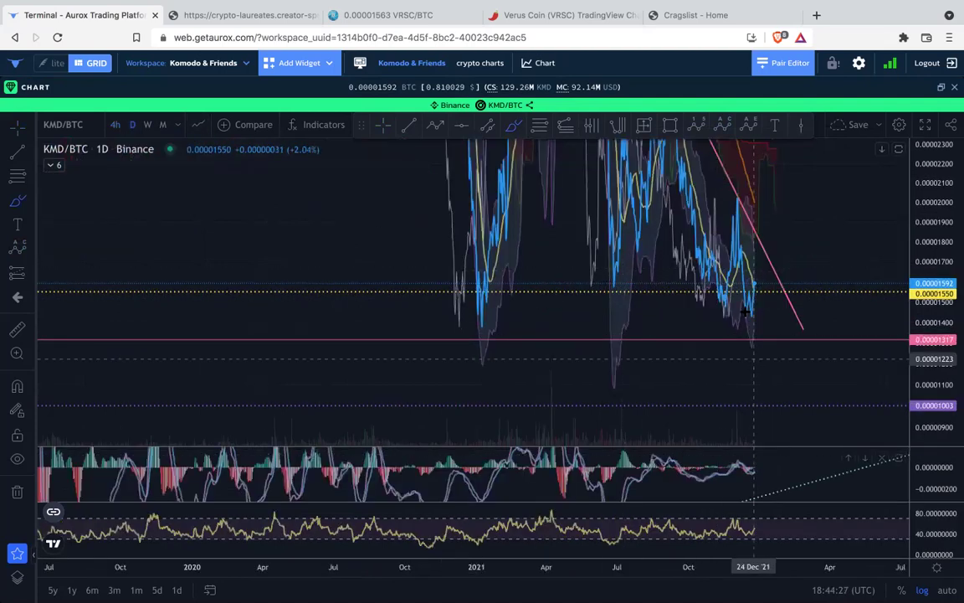
mouse_move(756, 282)
mouse_down()
mouse_move(768, 284)
mouse_move(783, 244)
mouse_up()
scroll(671, 484, up, 1)
scroll(560, 305, up, 5)
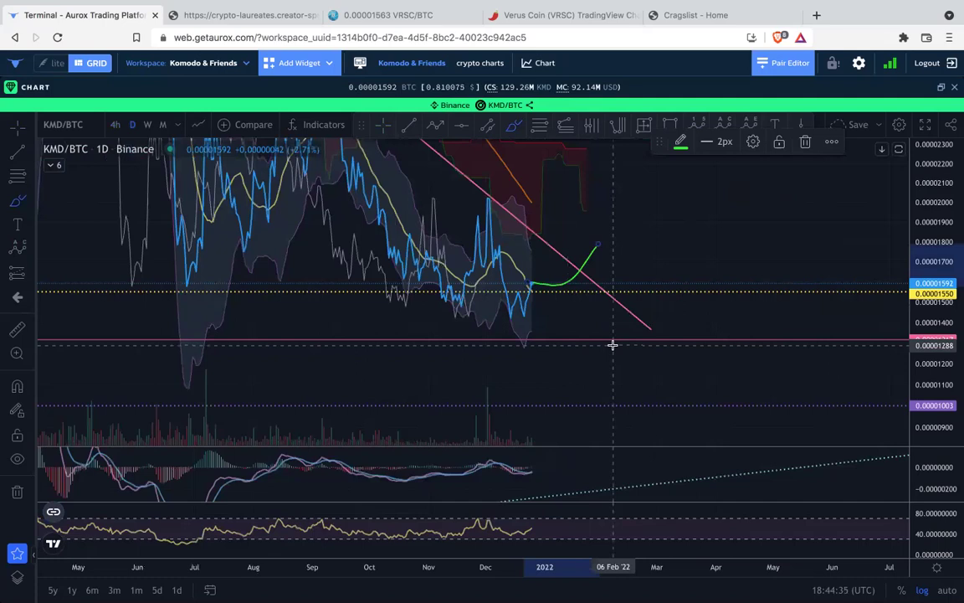
key(Delete)
Sketch Brush strokes tracing the early-December peak and the base beneath the November and December lows, and delete them.
mouse_move(505, 211)
mouse_down()
mouse_move(467, 233)
mouse_move(525, 255)
mouse_move(502, 230)
mouse_up()
key(Delete)
mouse_move(468, 285)
mouse_down()
mouse_move(484, 197)
mouse_move(494, 250)
mouse_up()
mouse_move(511, 314)
mouse_down()
mouse_move(527, 316)
mouse_move(407, 314)
mouse_move(540, 325)
mouse_up()
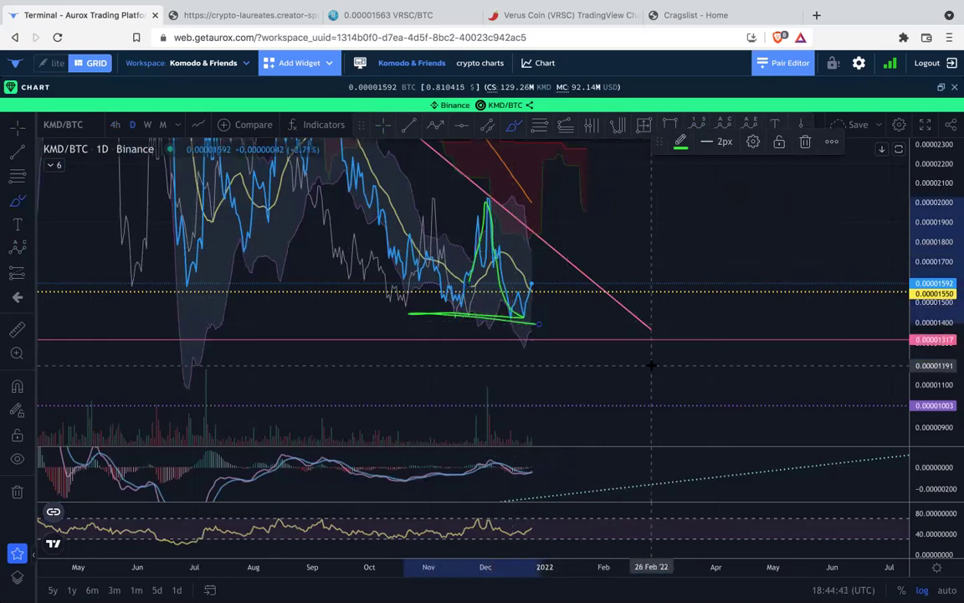
key(Delete)
Compress the daily price scale, sketch a Brush line from the latest price back to June 2021 near 0.00001881, and delete it.
scroll(613, 344, down, 3)
scroll(617, 350, down, 3)
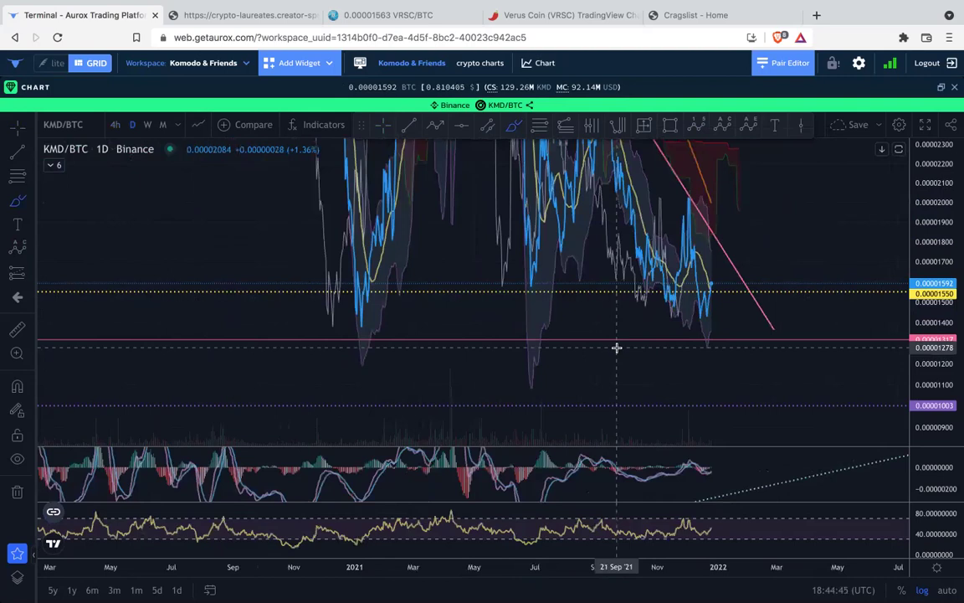
drag(939, 297, 948, 386)
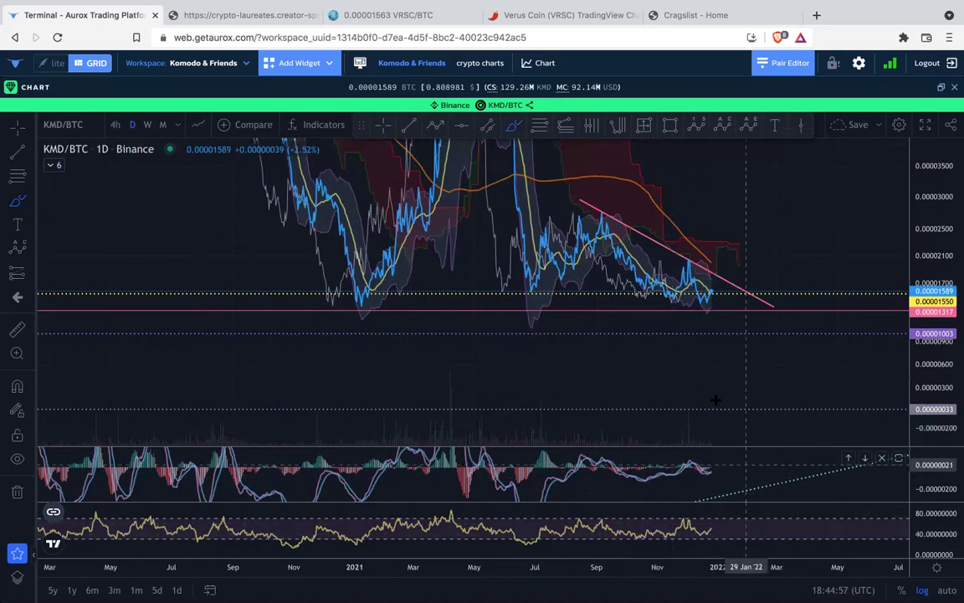
mouse_move(715, 288)
mouse_down()
mouse_move(724, 278)
mouse_move(678, 268)
mouse_move(543, 270)
mouse_up()
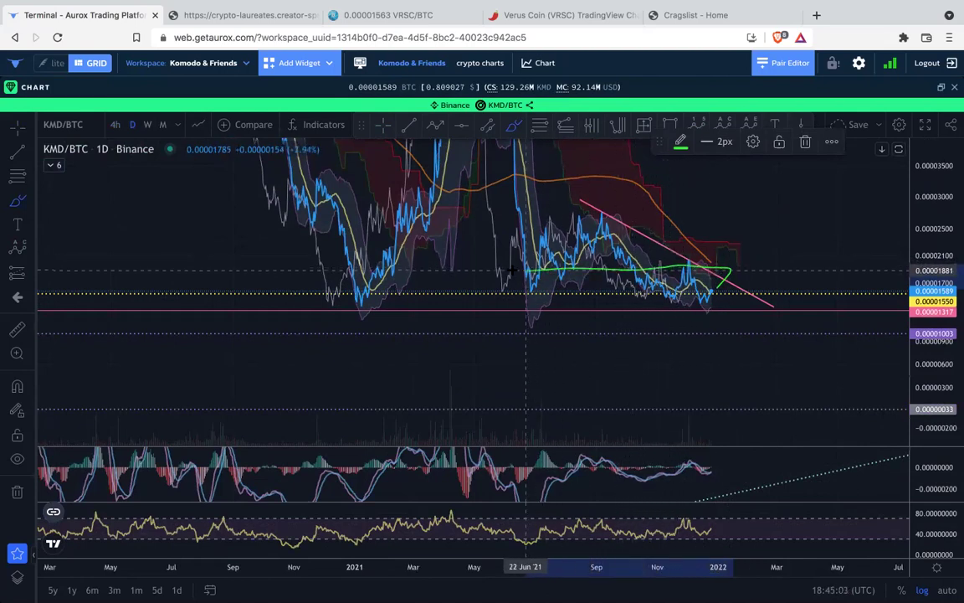
key(Delete)
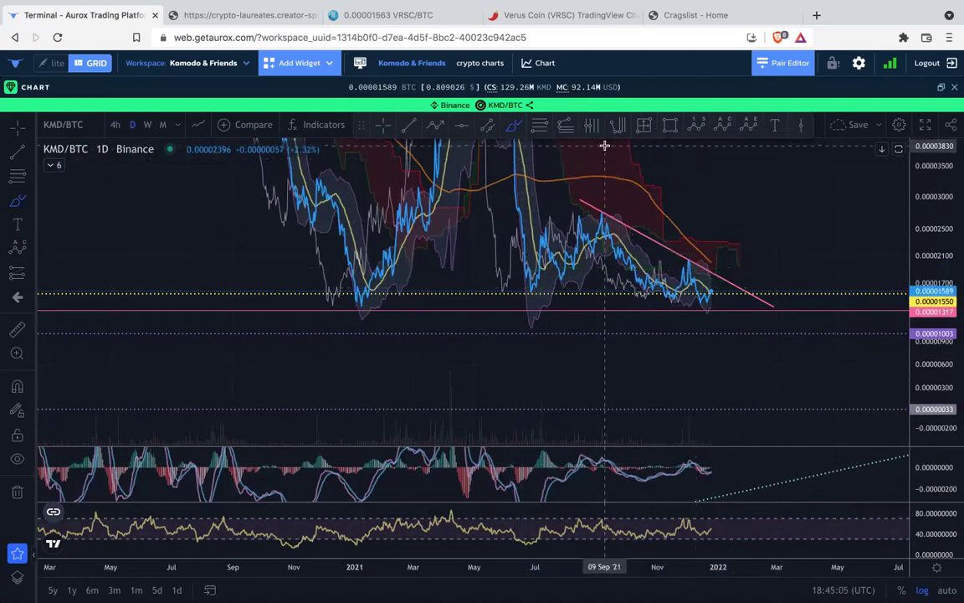
Draw a horizontal line at about 0.00002008 across the daily KMD/BTC chart, level with the early-December peak.
click(461, 126)
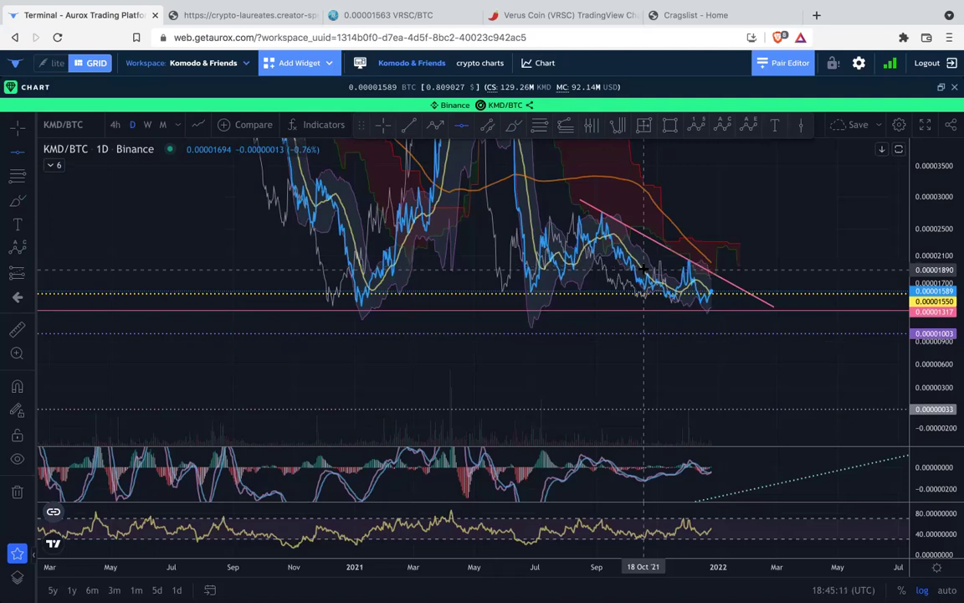
click(725, 261)
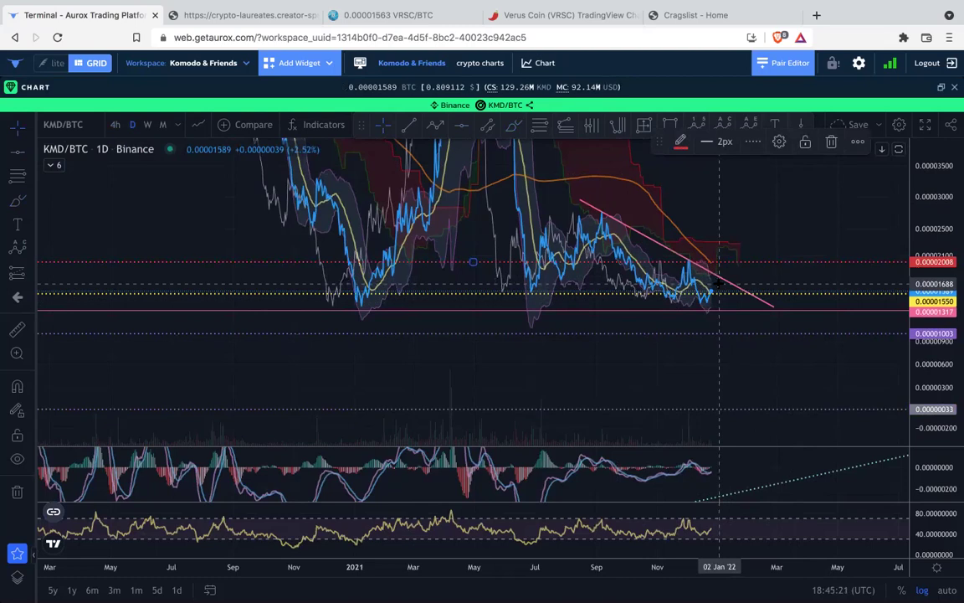
scroll(718, 284, right, 3)
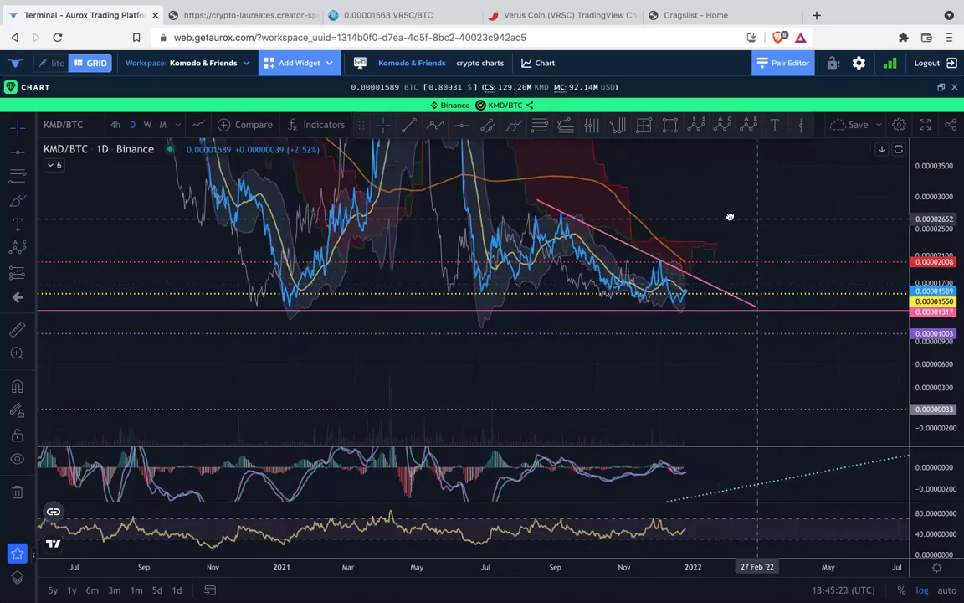
scroll(724, 217, right, 2)
scroll(719, 217, down, 5)
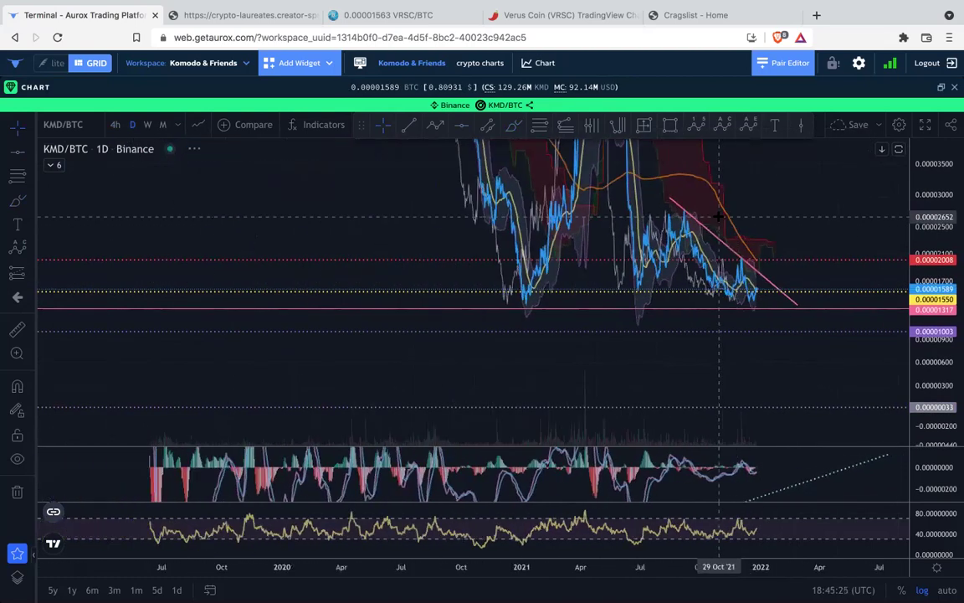
scroll(828, 215, right, 2)
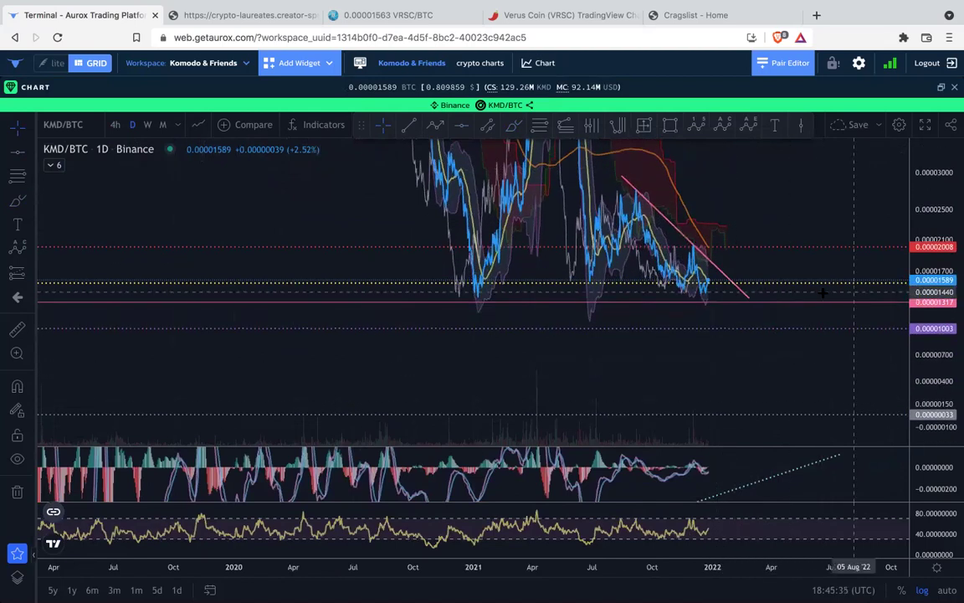
scroll(817, 291, up, 4)
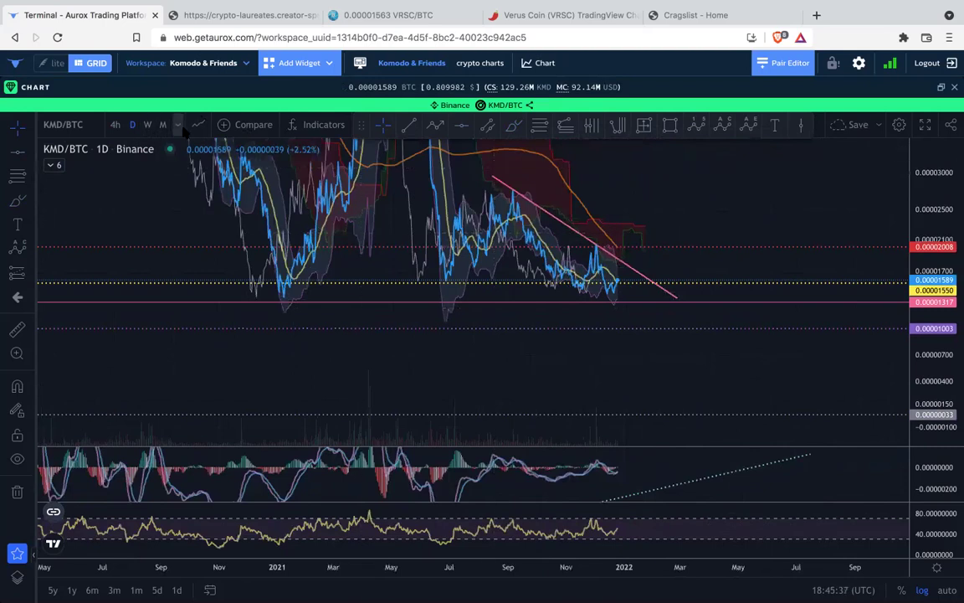
Display the daily KMD/BTC prices as candles and compress the price scale to show history from late 2019 up to about 0.00010000.
click(192, 125)
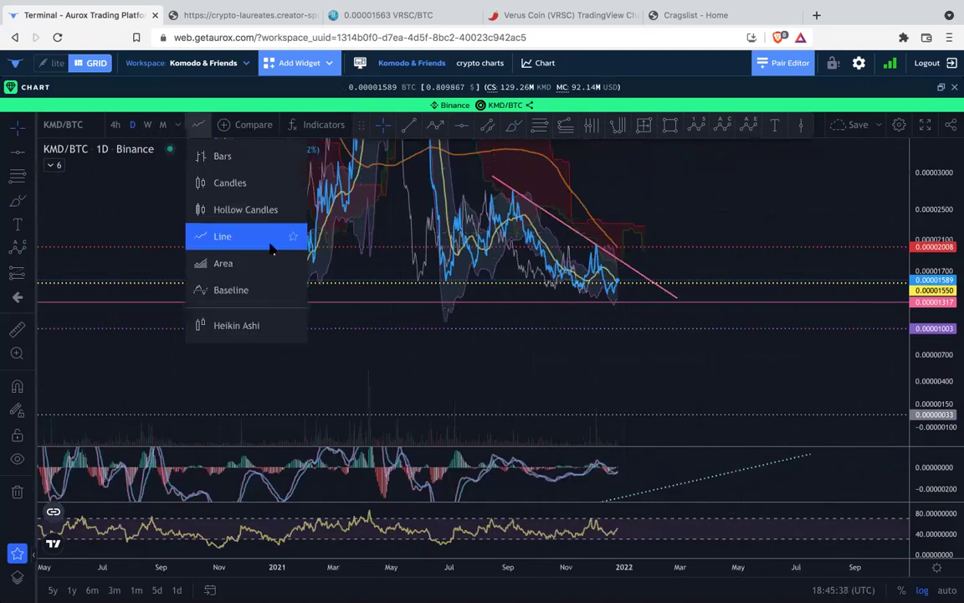
click(239, 186)
scroll(493, 314, up, 3)
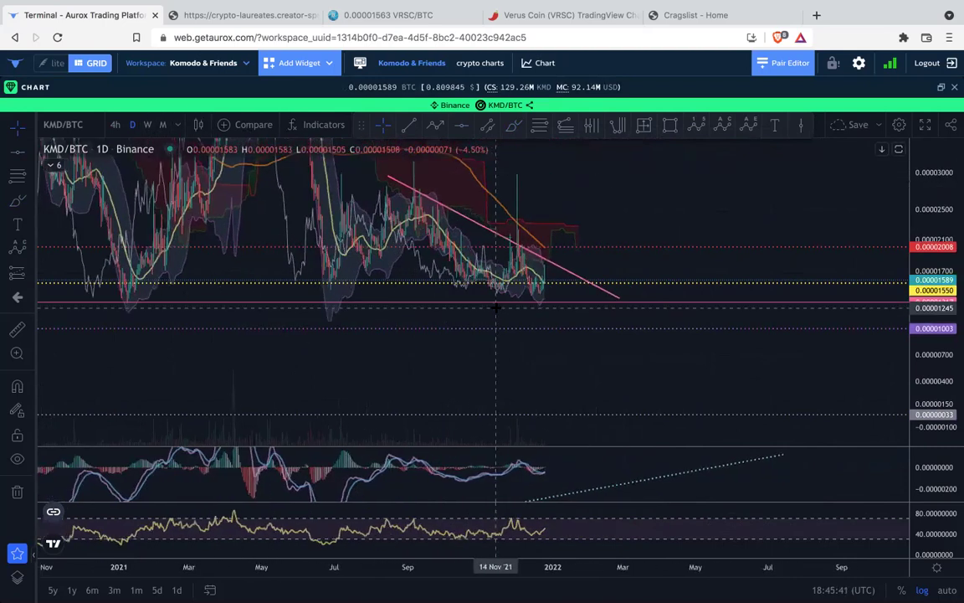
scroll(496, 308, down, 3)
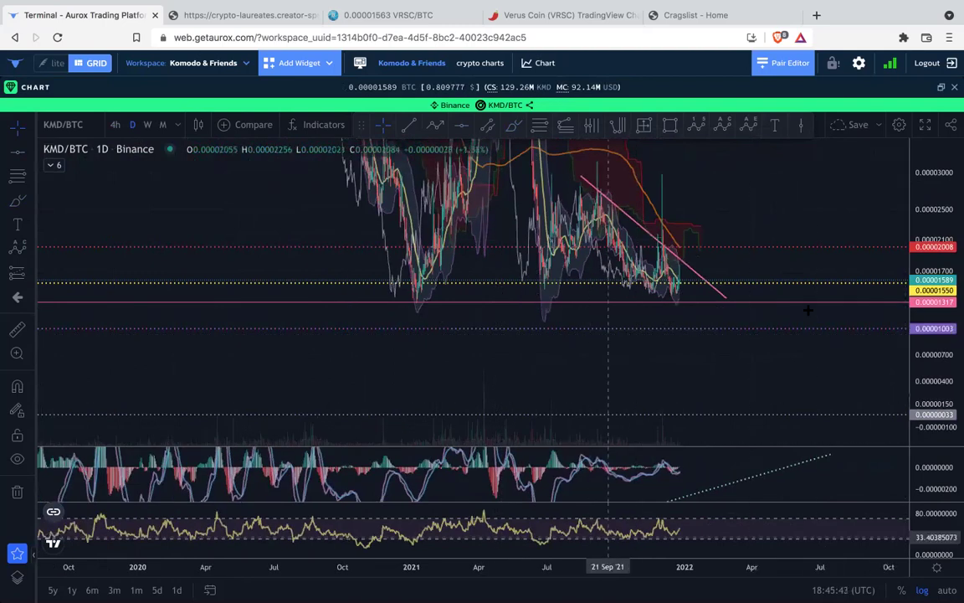
drag(940, 184, 940, 375)
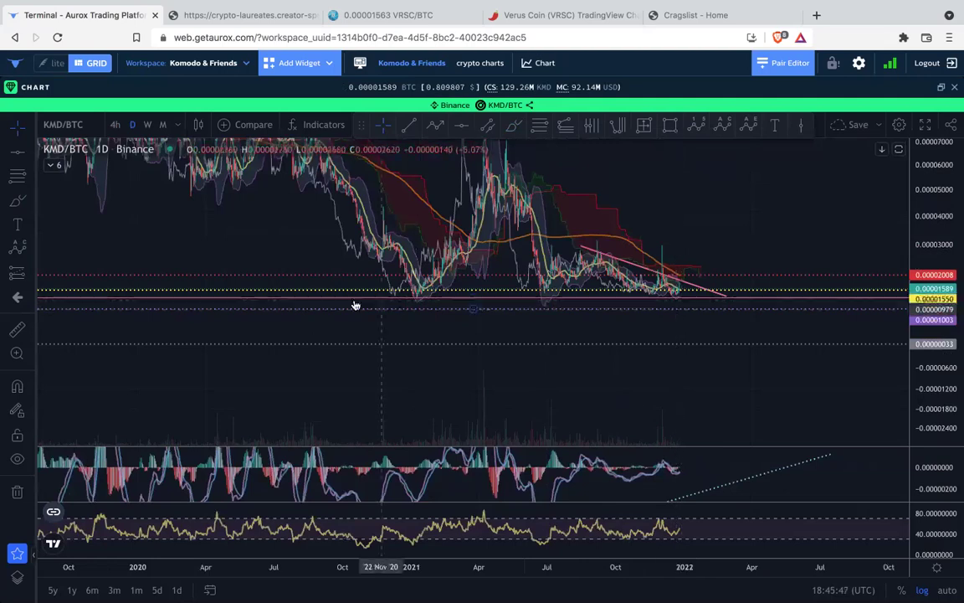
drag(751, 217, 724, 297)
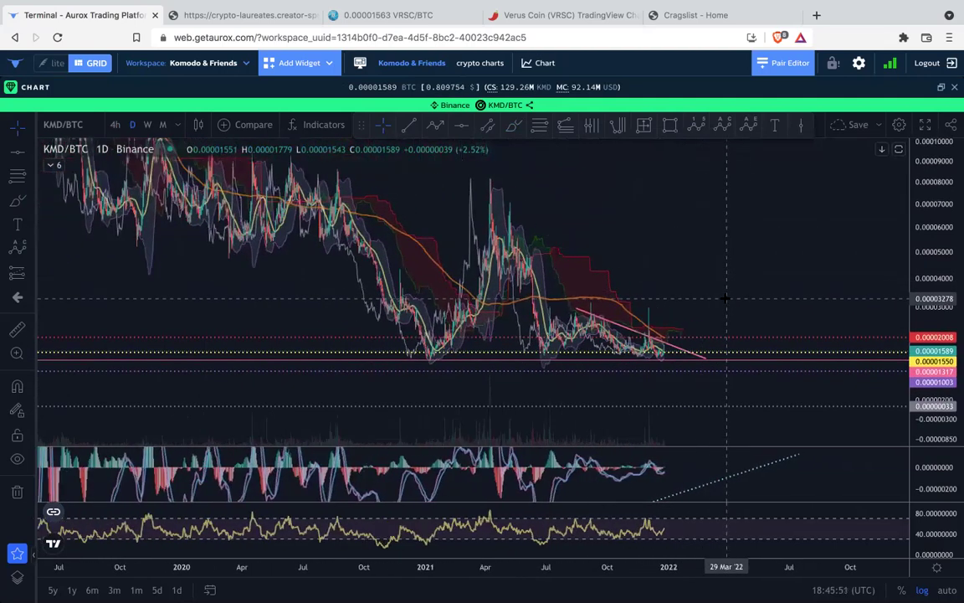
drag(746, 262, 686, 269)
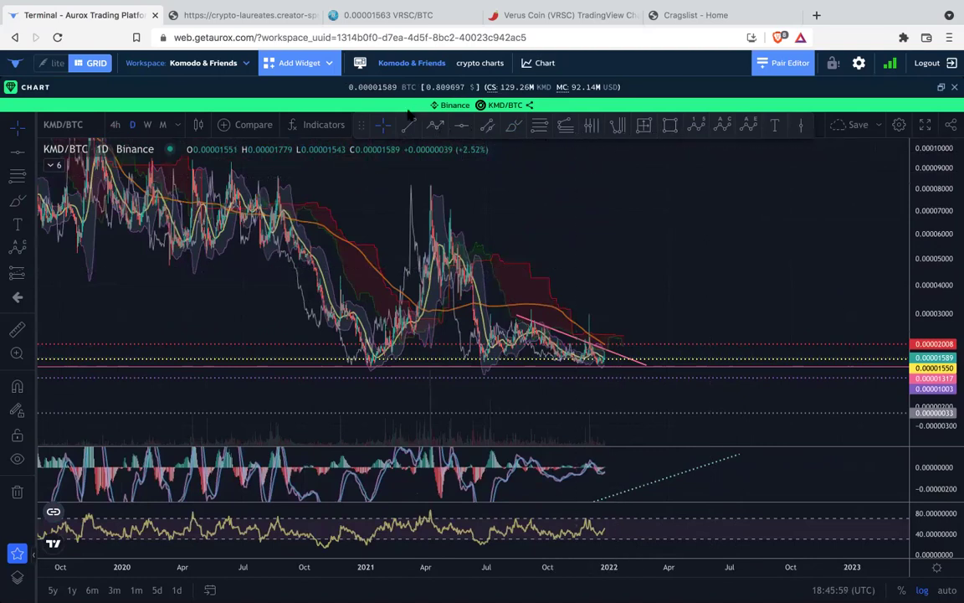
Draw a horizontal line at about 0.00004040 across the daily KMD/BTC chart and colour it green.
click(470, 127)
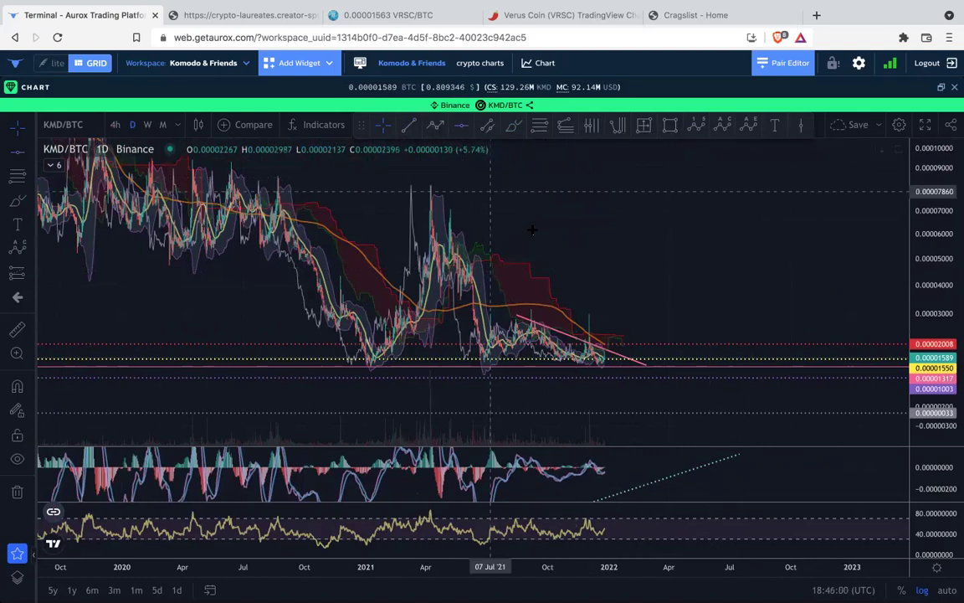
click(602, 283)
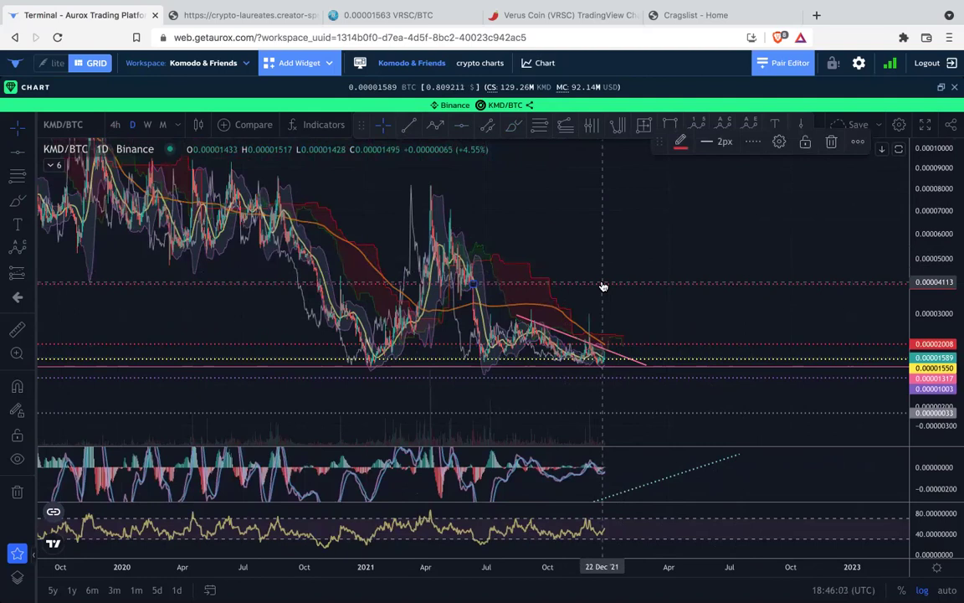
click(681, 141)
click(741, 253)
click(701, 241)
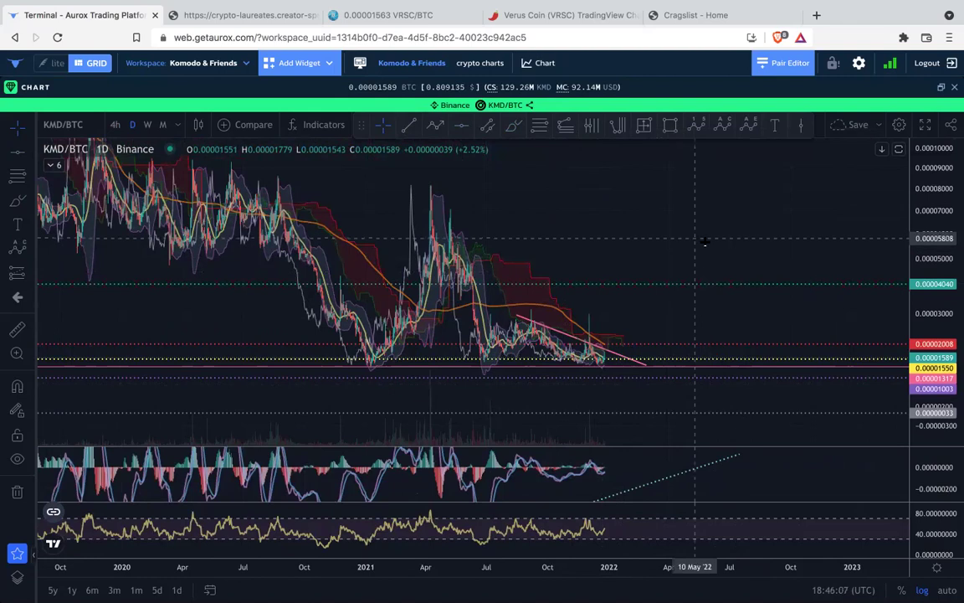
Set KMD/BTC to the weekly timeframe and examine the 2021 price action against the yellow descending line and the green horizontal line.
click(147, 124)
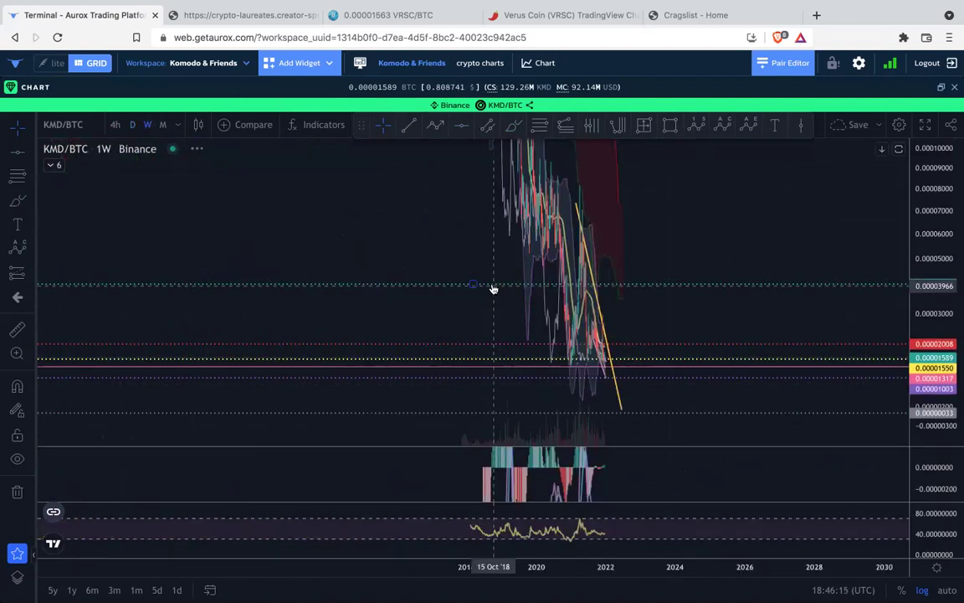
scroll(494, 287, right, 10)
scroll(310, 219, left, 5)
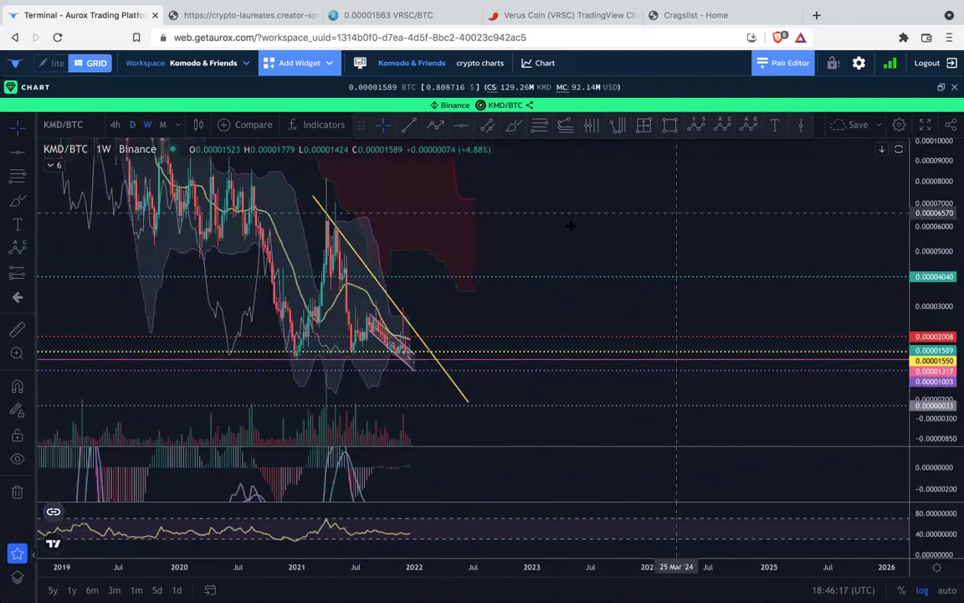
scroll(770, 250, left, 4)
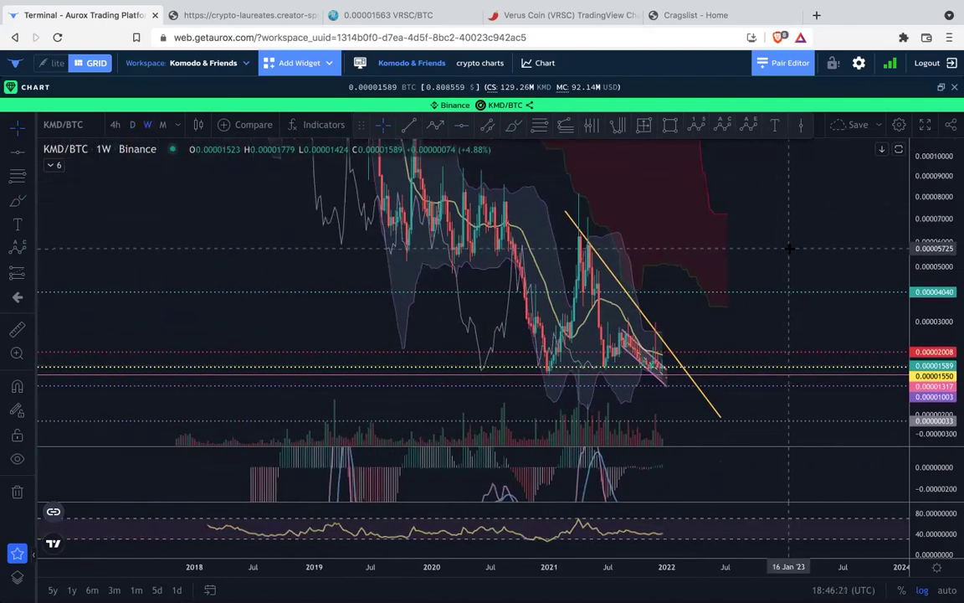
scroll(790, 249, up, 1)
scroll(789, 248, up, 5)
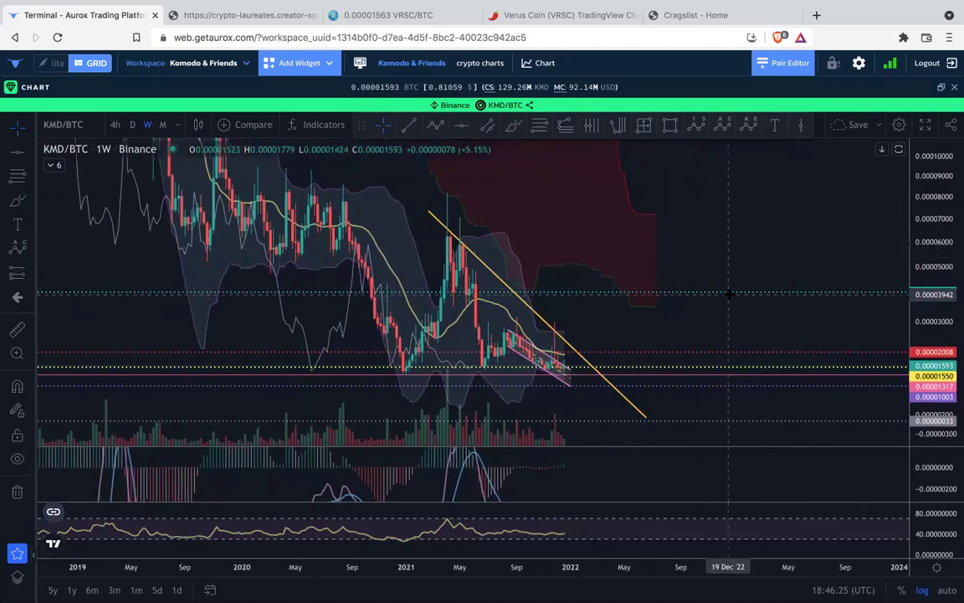
Move the green horizontal line down to about 0.00002822 and delete it from the weekly KMD/BTC chart.
click(735, 325)
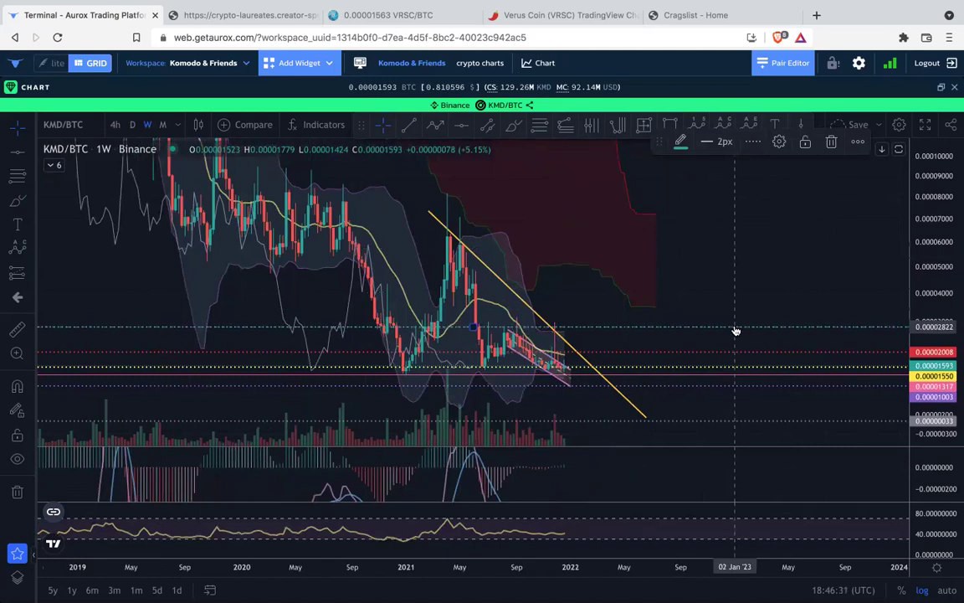
drag(762, 254, 762, 274)
key(Delete)
drag(717, 341, 804, 279)
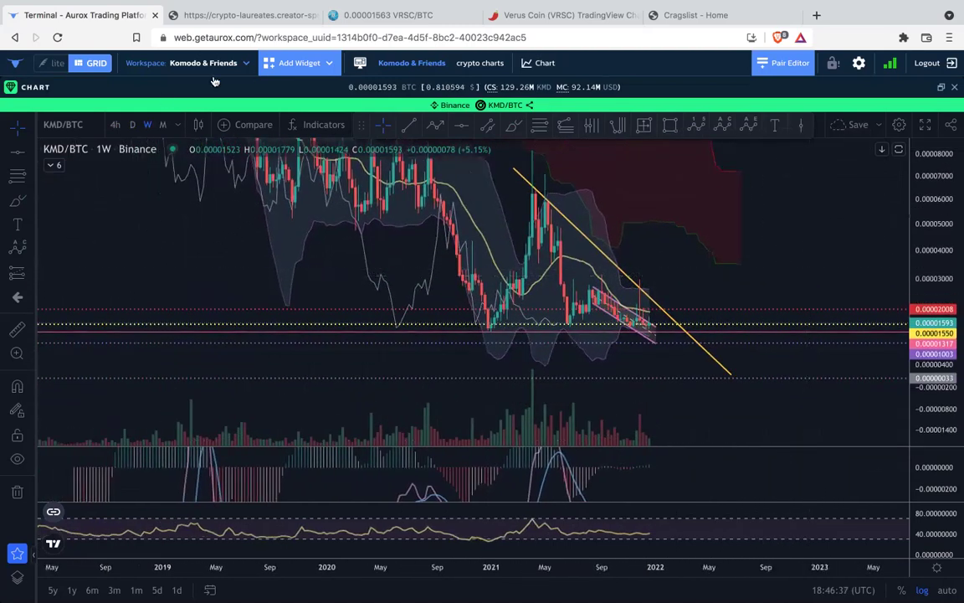
Set KMD/BTC to the 4-hour timeframe and expand the price scale around the December candles.
click(116, 125)
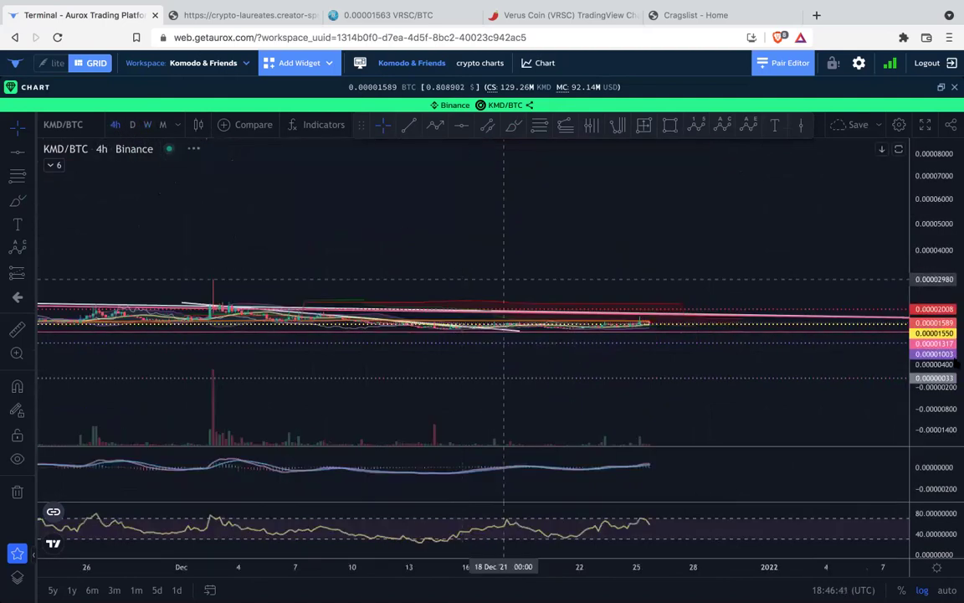
drag(917, 240, 921, 205)
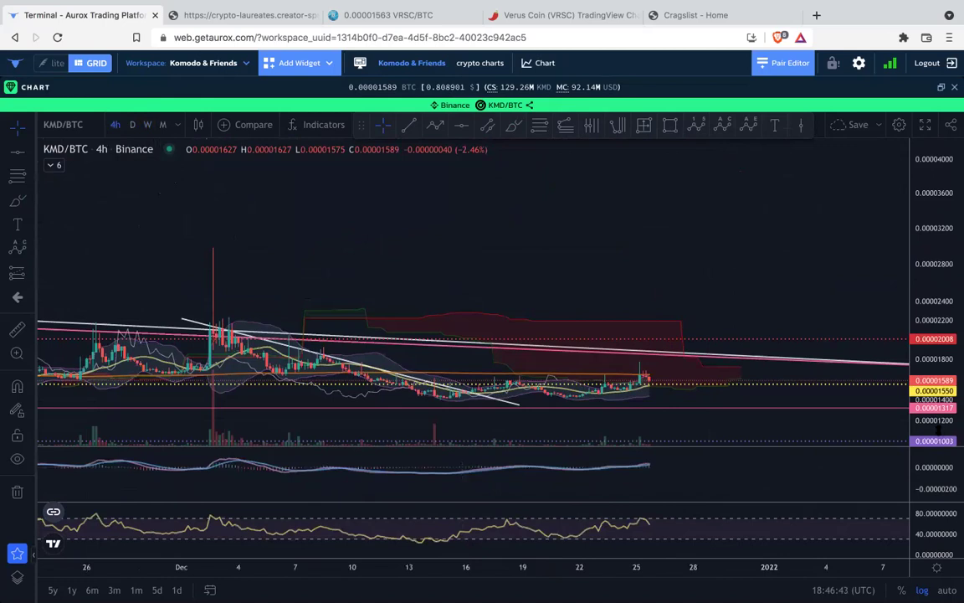
drag(765, 370, 743, 315)
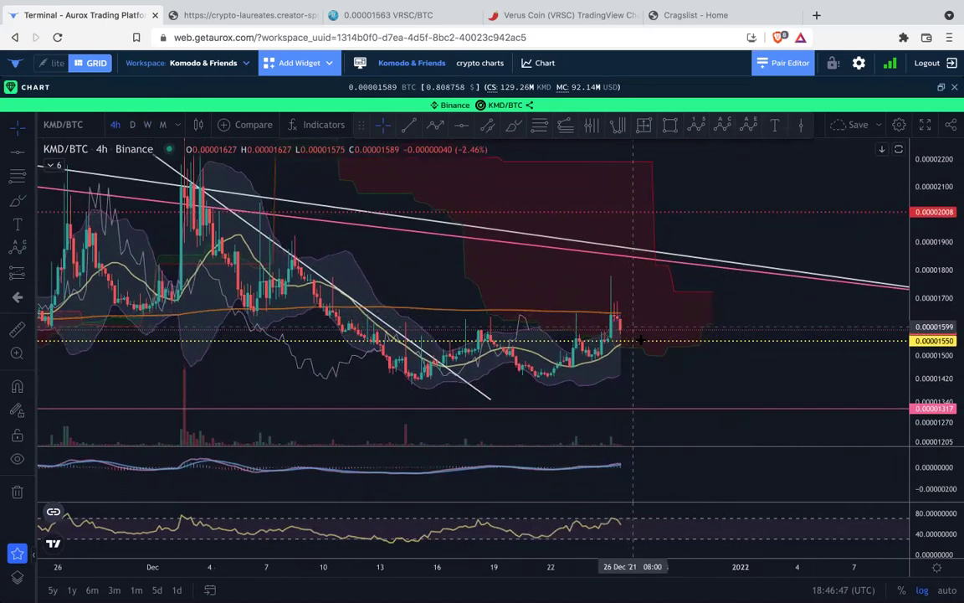
drag(633, 292, 585, 262)
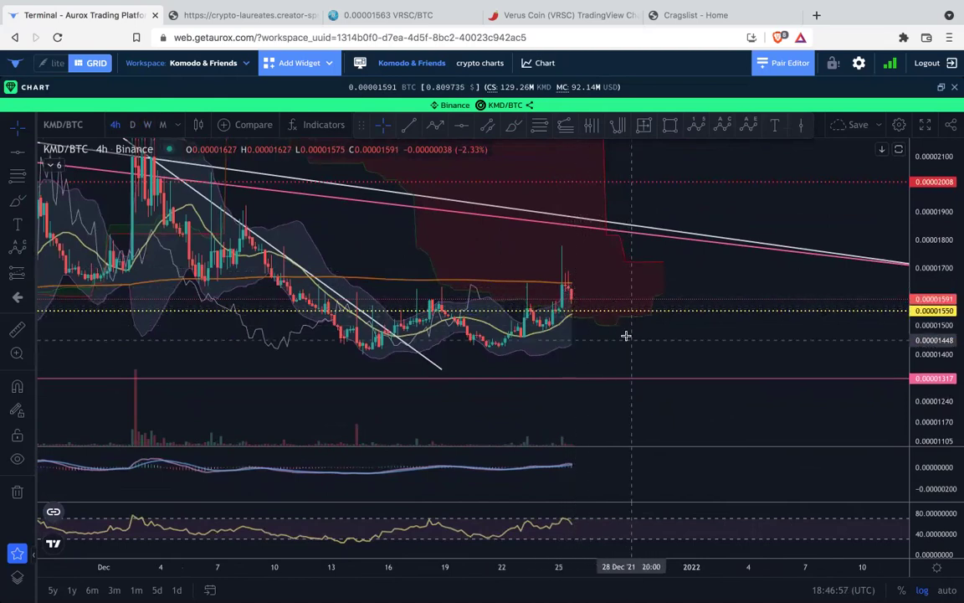
drag(626, 336, 600, 311)
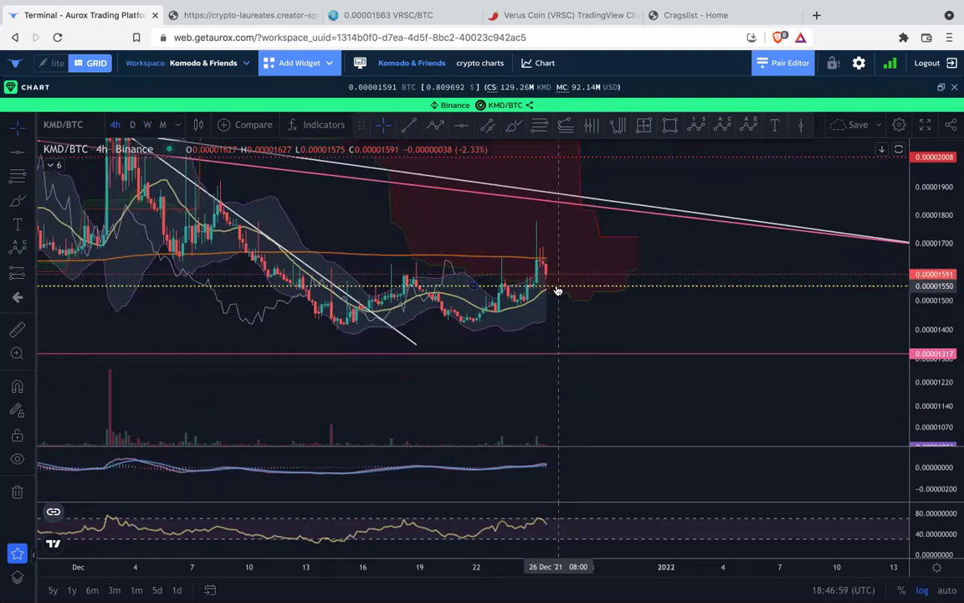
Sketch Brush curves dipping from the latest price and rebounding, one to about 0.00001710 and one to about 0.00001604, and delete them.
click(514, 127)
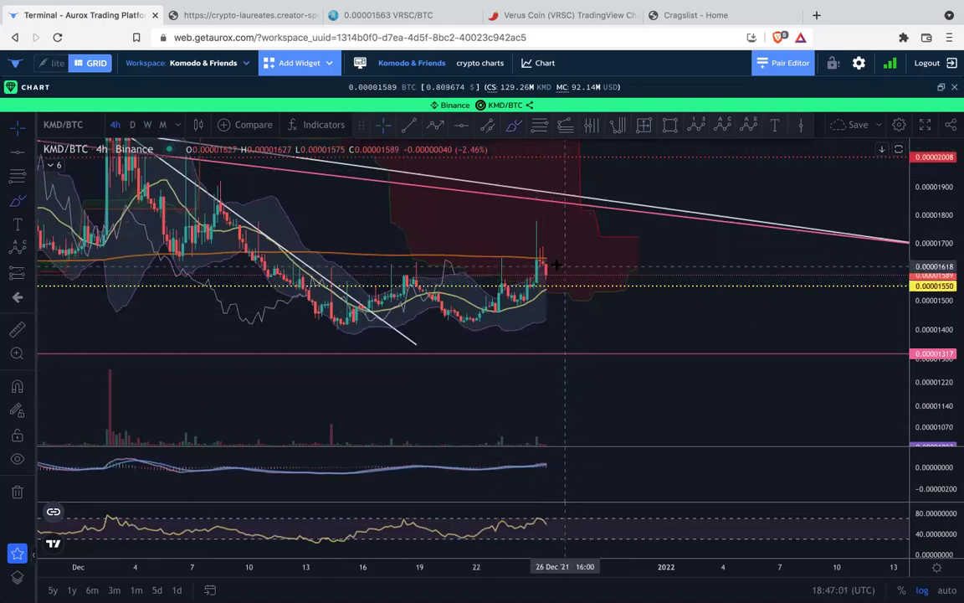
drag(577, 265, 599, 237)
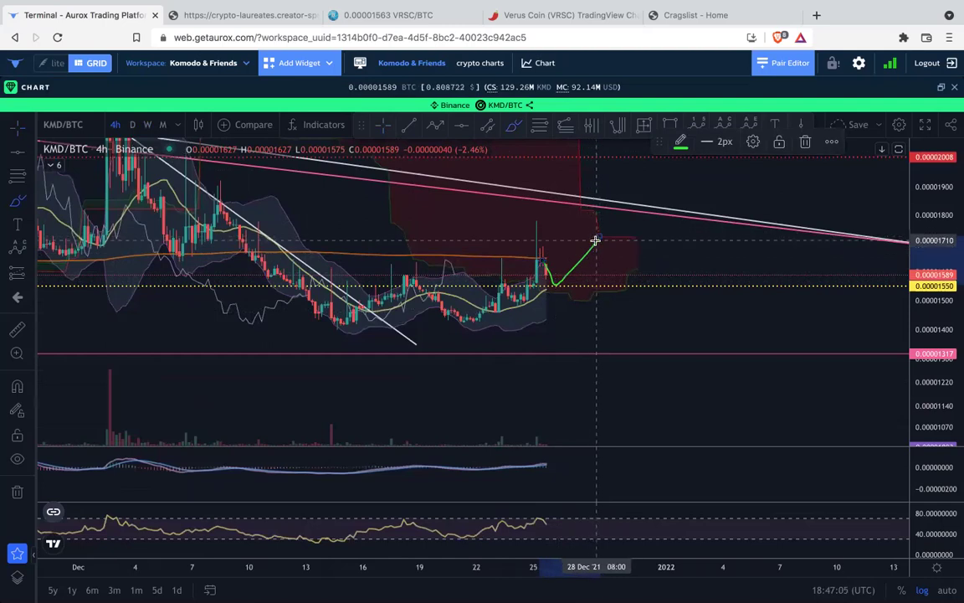
key(Delete)
mouse_move(549, 283)
mouse_down()
mouse_move(593, 306)
mouse_move(584, 301)
mouse_move(614, 302)
mouse_move(592, 313)
mouse_move(654, 289)
mouse_up()
key(super+z)
key(super+z)
key(super+z)
drag(552, 286, 584, 314)
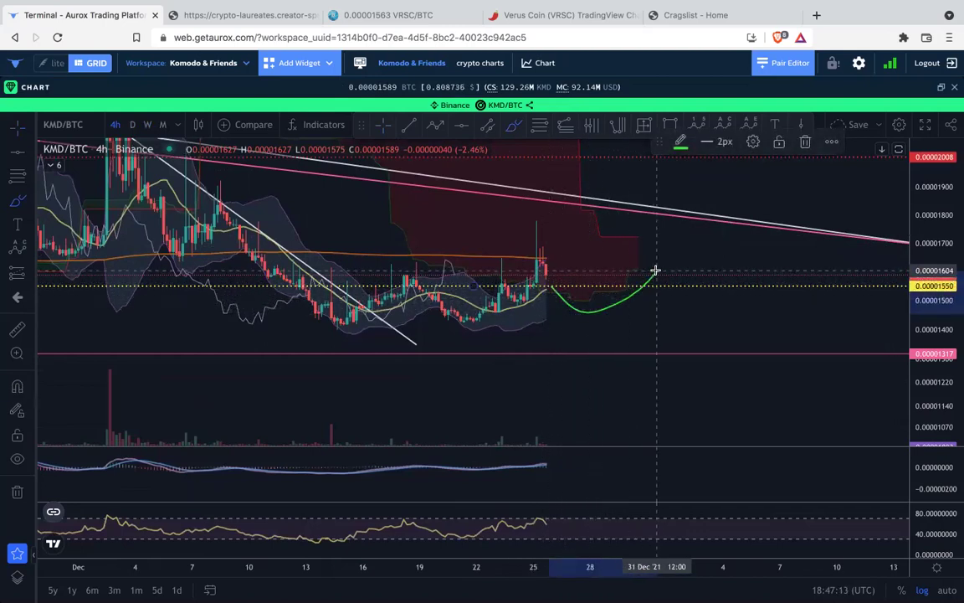
key(BackSpace)
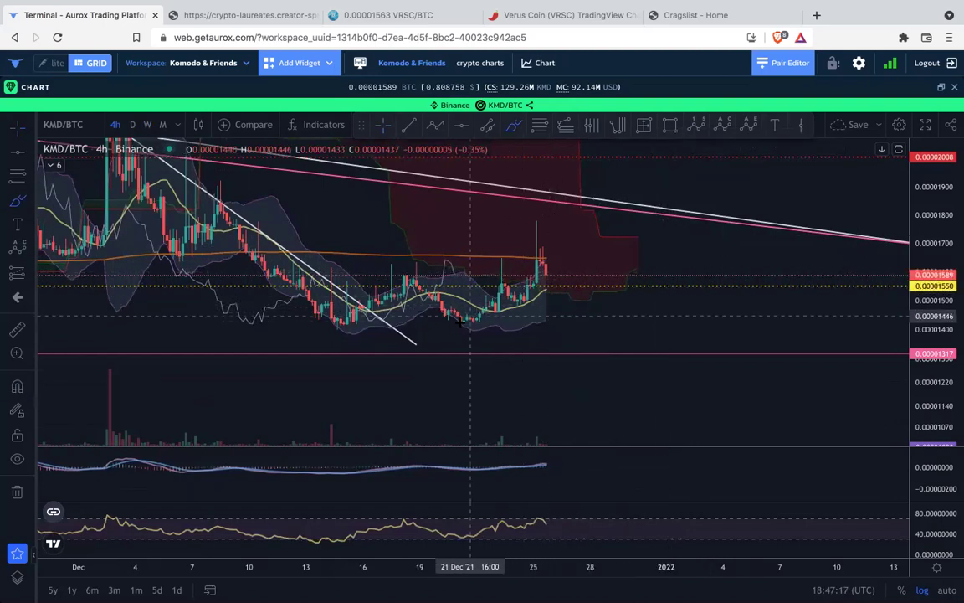
Sketch Brush waves from the 21 December low over the 25 December peak into a pullback and renewed rise, and undo them.
mouse_move(467, 320)
mouse_down()
mouse_move(531, 243)
mouse_move(547, 274)
mouse_move(598, 300)
mouse_move(641, 298)
mouse_move(680, 269)
mouse_up()
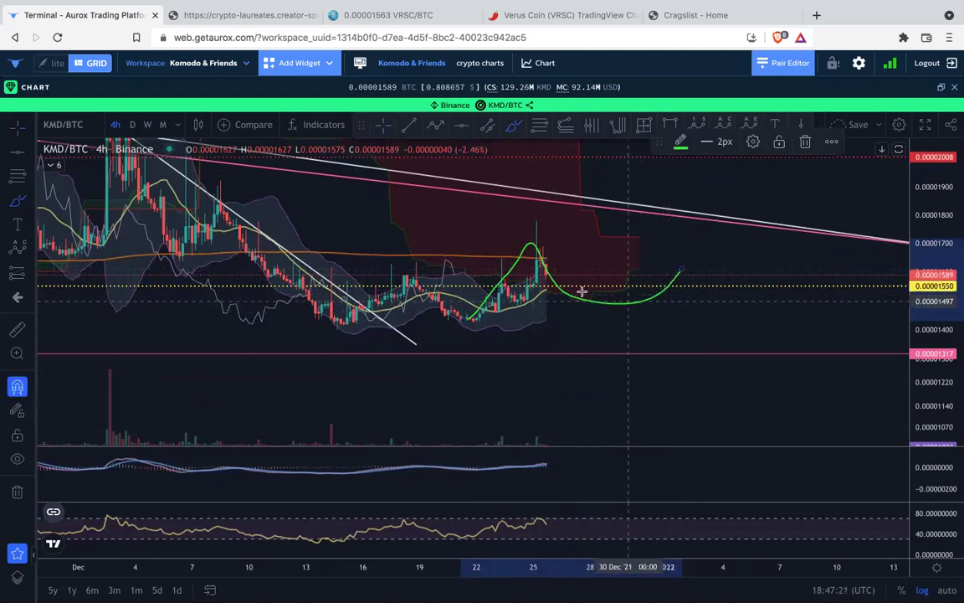
key(ctrl+z)
mouse_move(474, 319)
mouse_down()
mouse_move(545, 235)
mouse_move(553, 282)
mouse_move(599, 225)
mouse_move(679, 270)
mouse_up()
key(ctrl+z)
mouse_move(477, 319)
mouse_down()
mouse_move(544, 244)
mouse_move(590, 281)
mouse_move(647, 214)
mouse_up()
key(ctrl+z)
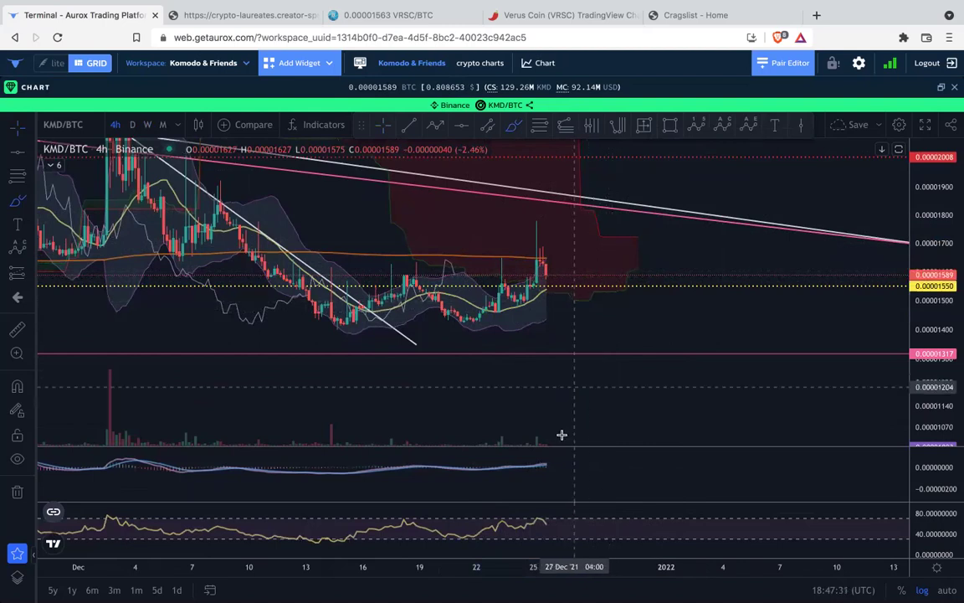
Circle the latest MACD and RSI readings with the Brush on the 4-hour KMD/BTC chart, and undo both circles.
drag(553, 505, 554, 505)
drag(552, 457, 552, 458)
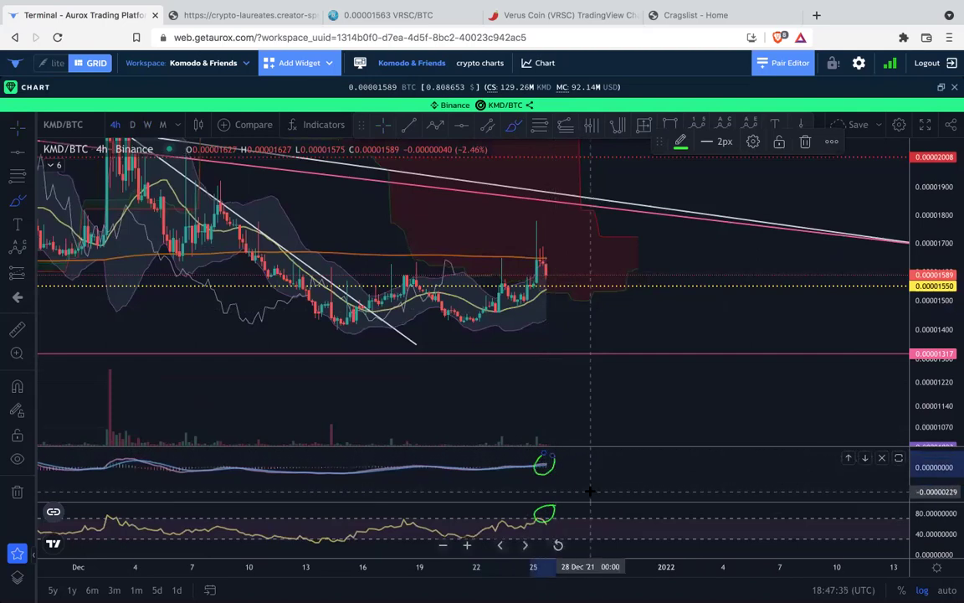
key(ctrl+z)
key(ctrl+z)
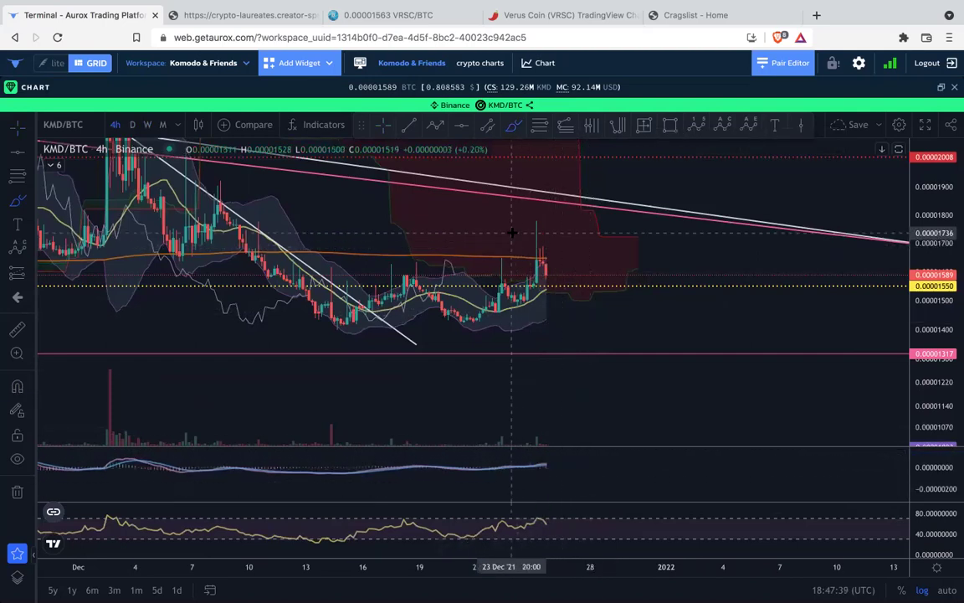
Leave the full-size KMD/BTC chart, maximise the CoinEx ARRR/BTC 4-hour chart, and frame its December price action with room for early January.
click(940, 88)
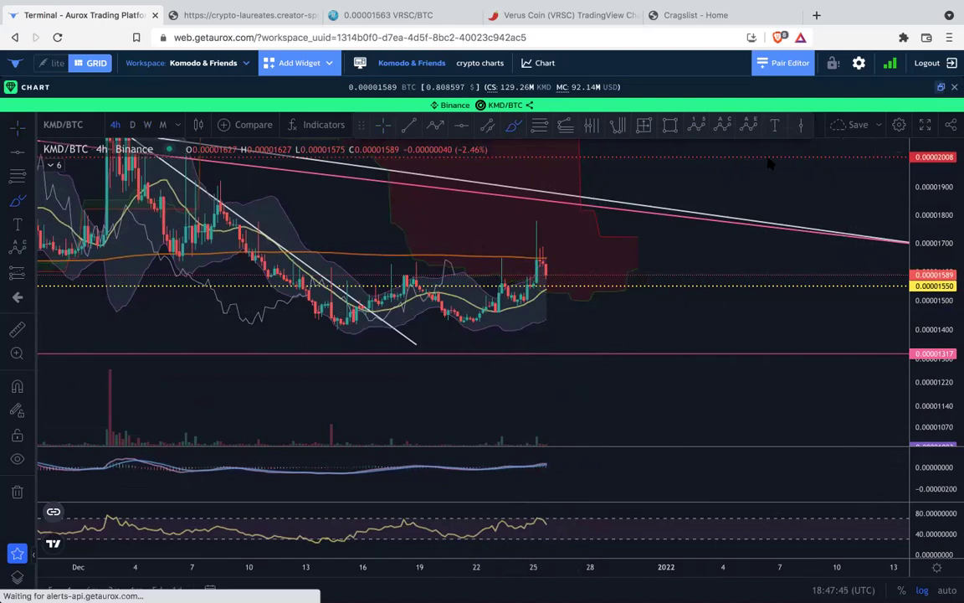
click(584, 135)
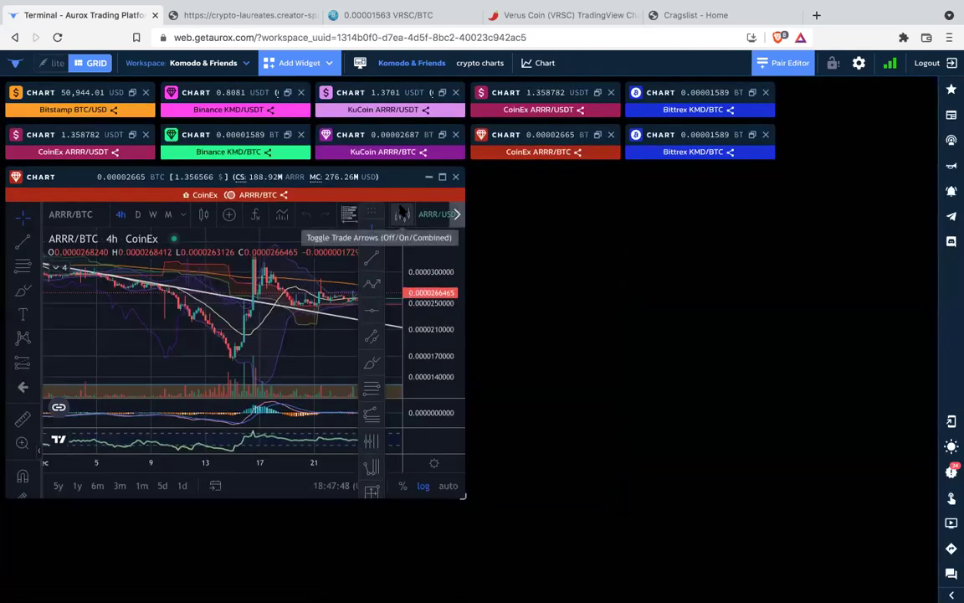
click(443, 177)
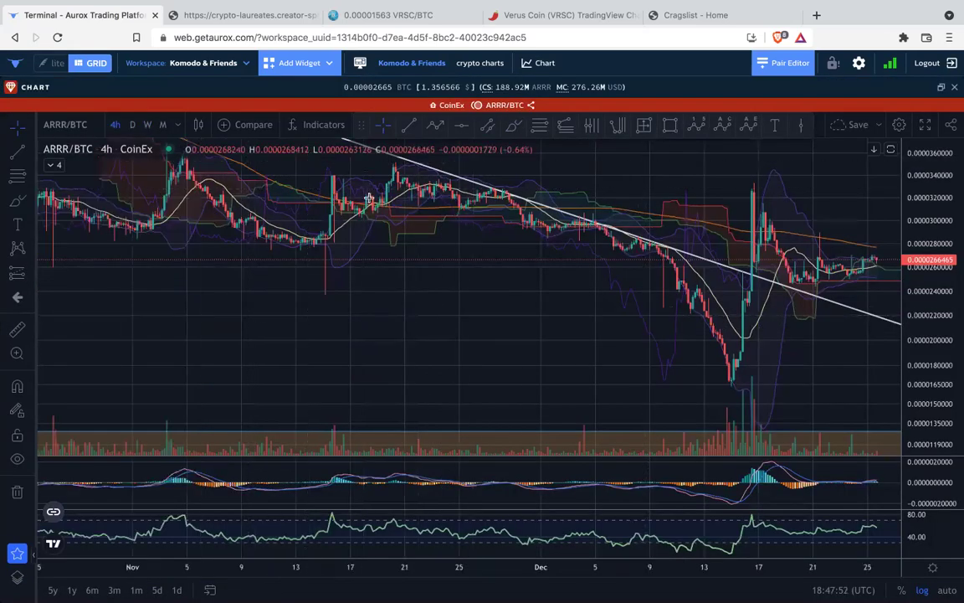
scroll(778, 383, left, 5)
scroll(783, 383, right, 10)
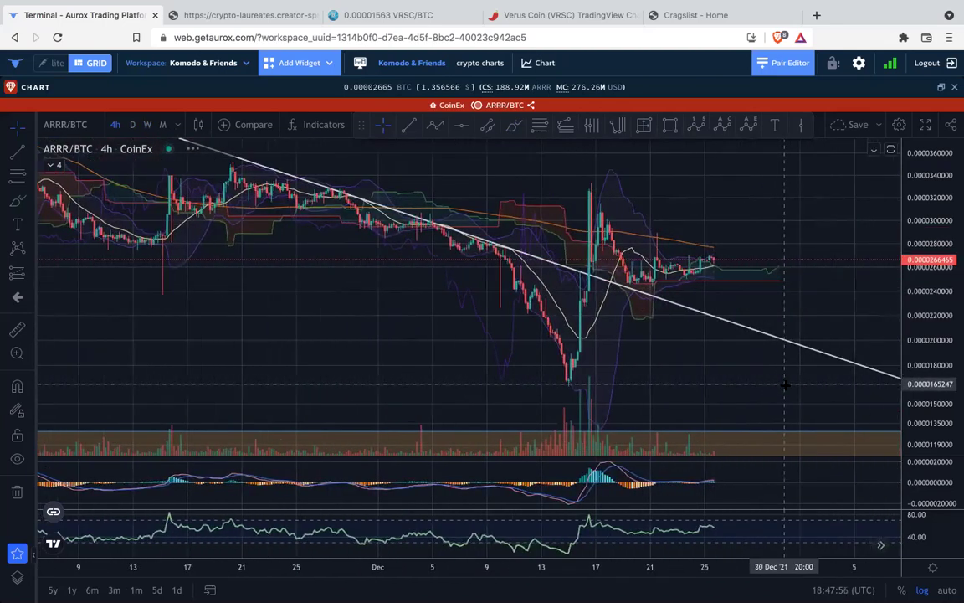
drag(557, 209, 511, 186)
scroll(680, 263, up, 5)
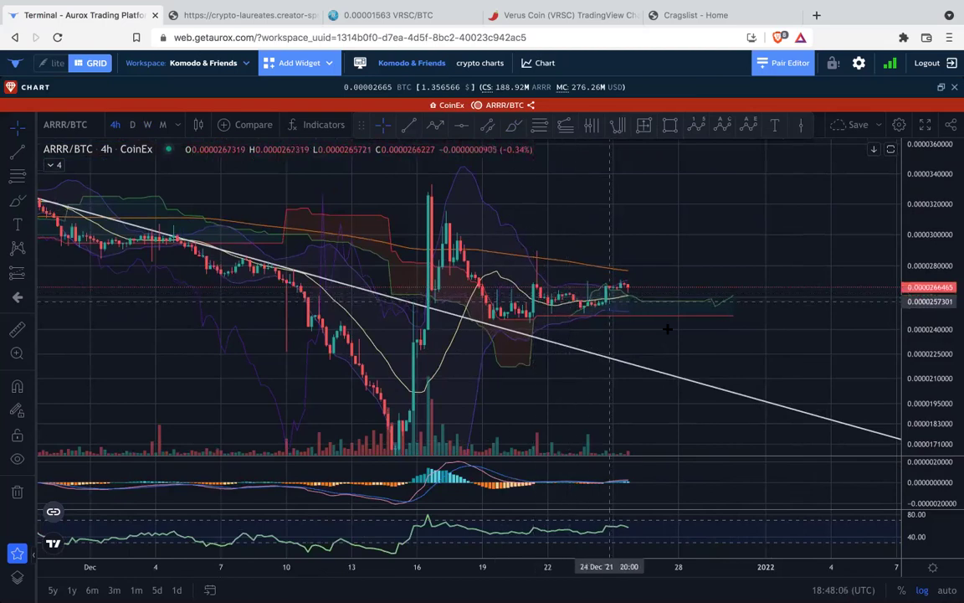
drag(697, 331, 689, 300)
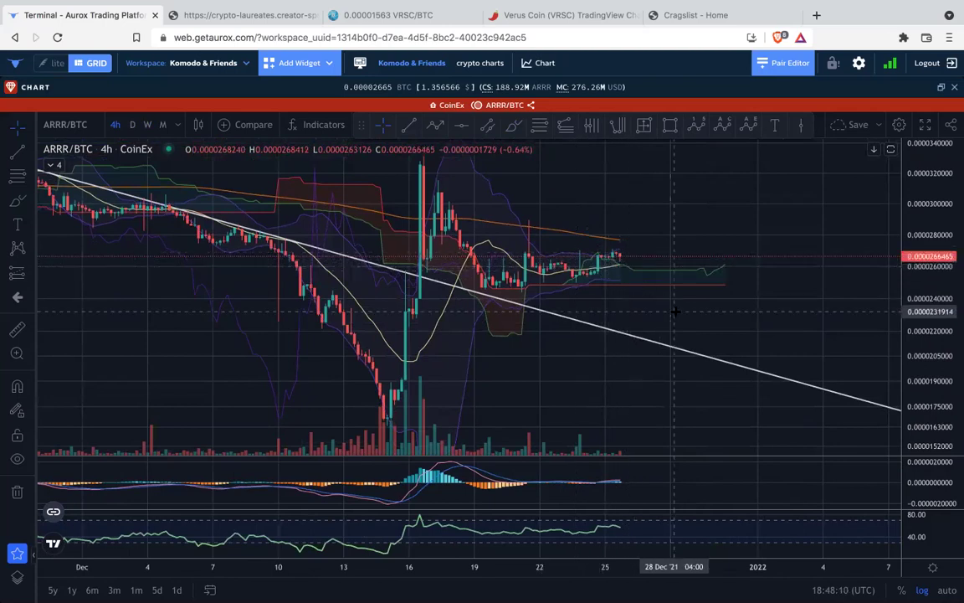
drag(648, 290, 645, 273)
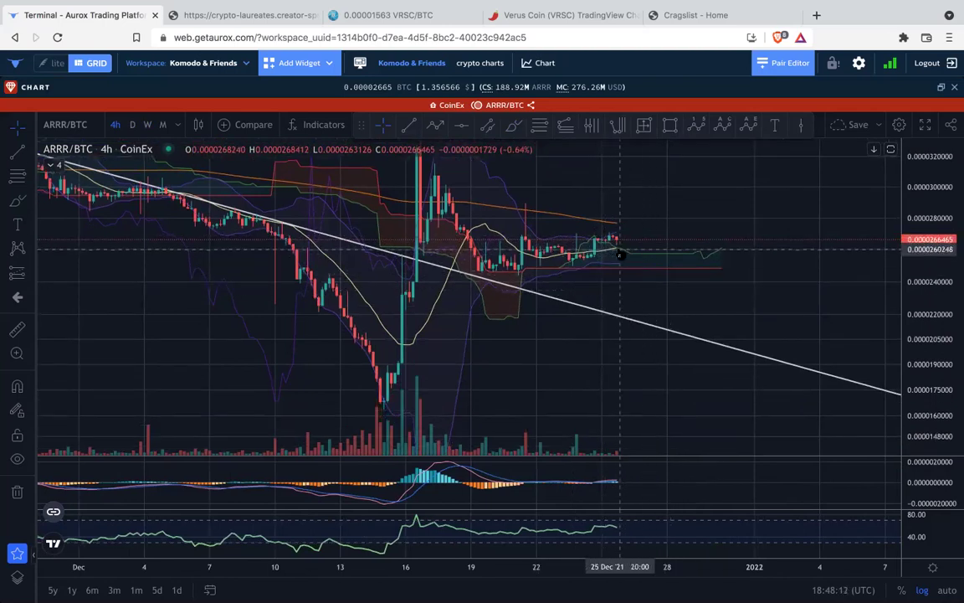
Inspect the enlarged MACD on the 4-hour ARRR/BTC chart, restore the panes, and examine the price since October against the falling white trend line.
double_click(685, 472)
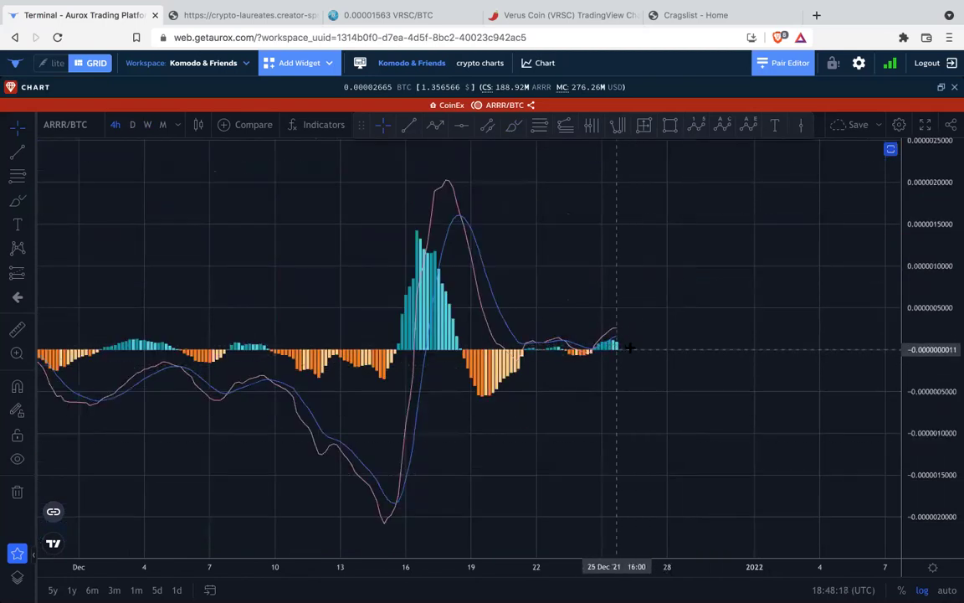
double_click(656, 364)
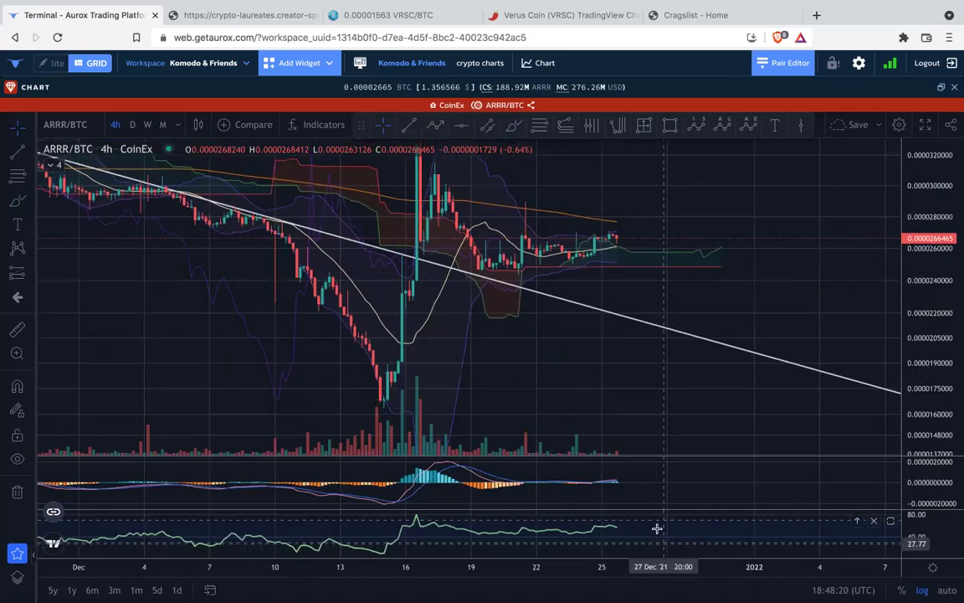
scroll(657, 528, down, 3)
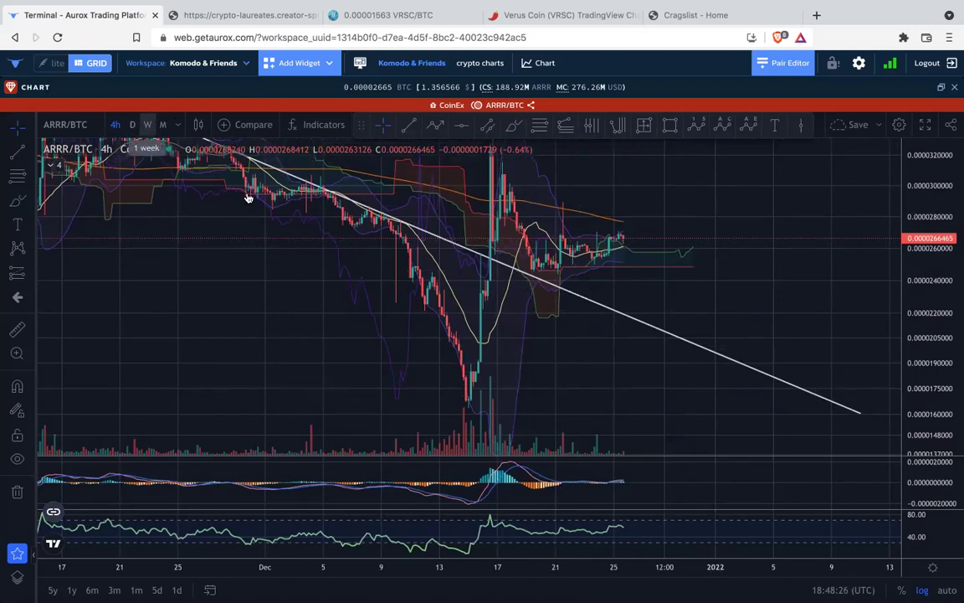
drag(643, 195, 662, 236)
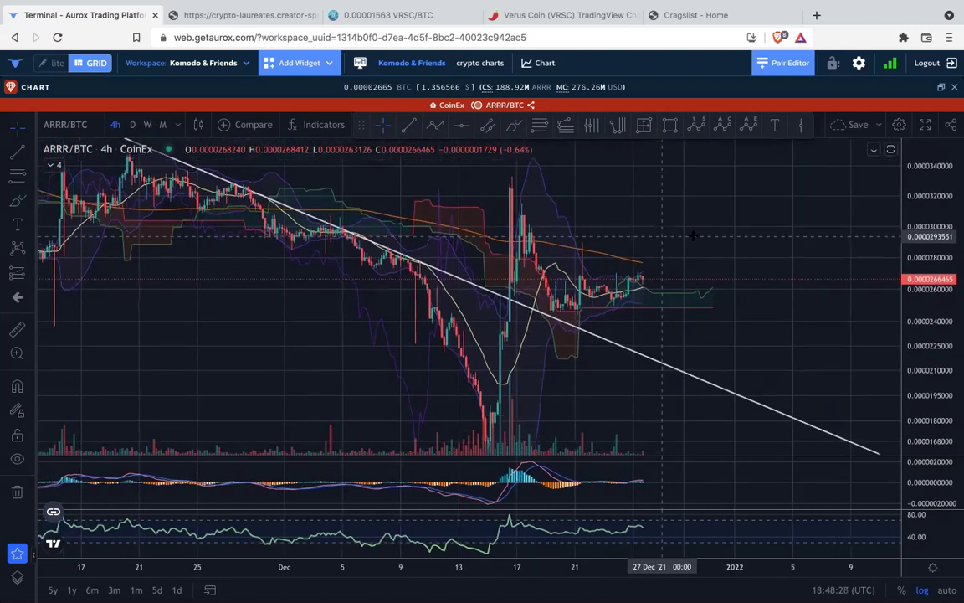
scroll(752, 229, down, 5)
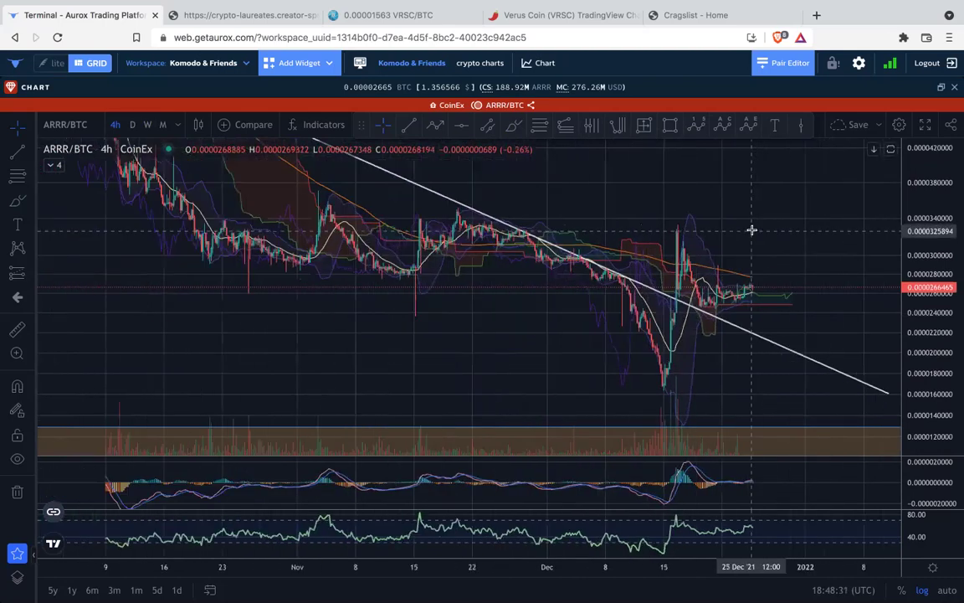
scroll(751, 229, down, 4)
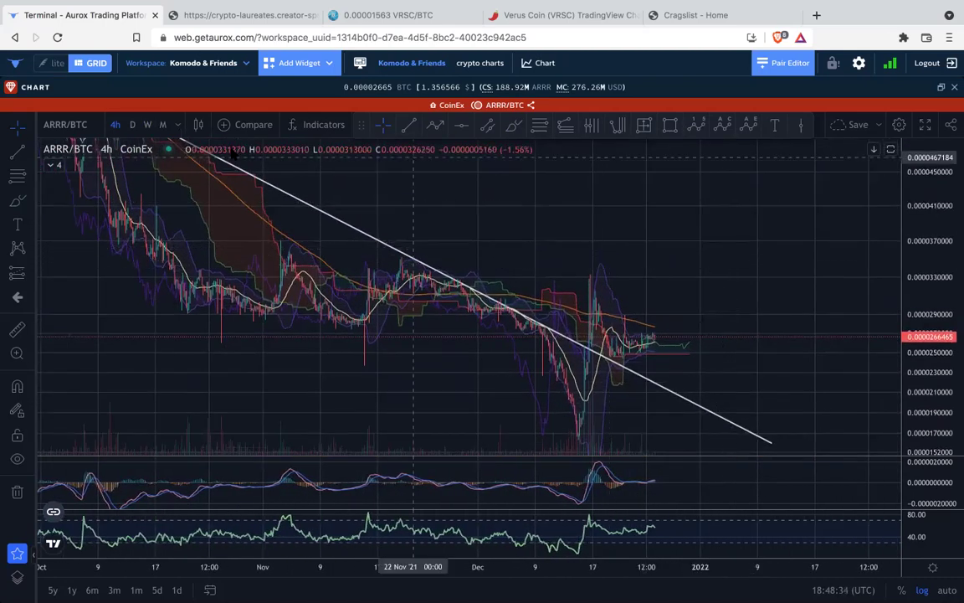
Switch the ARRR/BTC chart to the daily timeframe and frame the November–December candles with the descending white and pink trend lines.
click(132, 125)
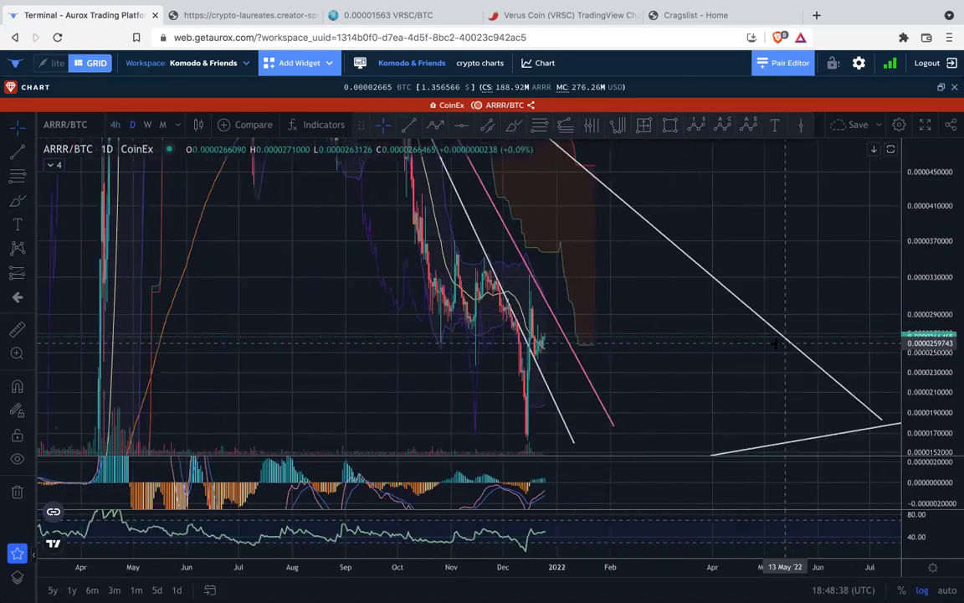
scroll(776, 344, up, 6)
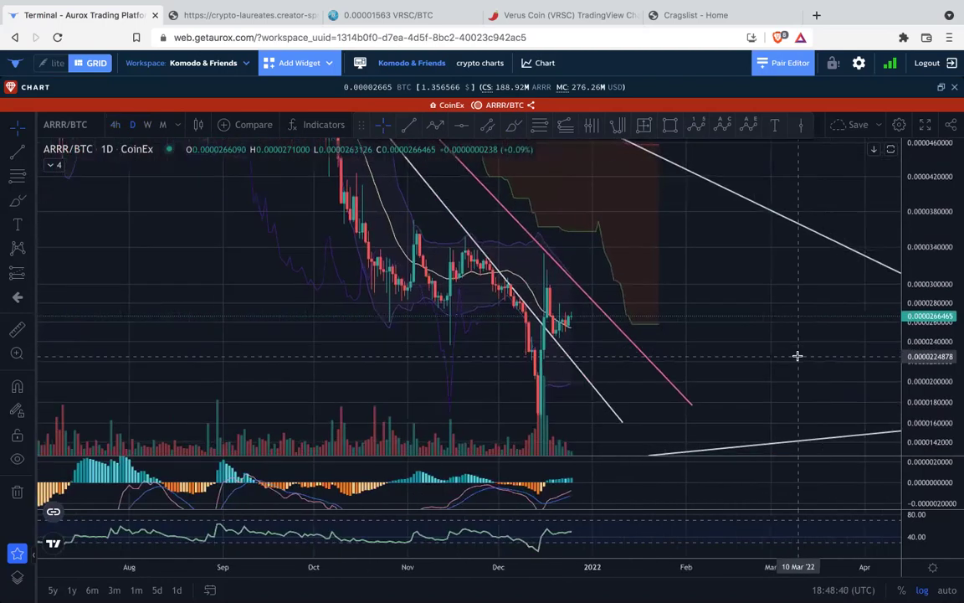
scroll(797, 353, up, 2)
scroll(774, 355, up, 2)
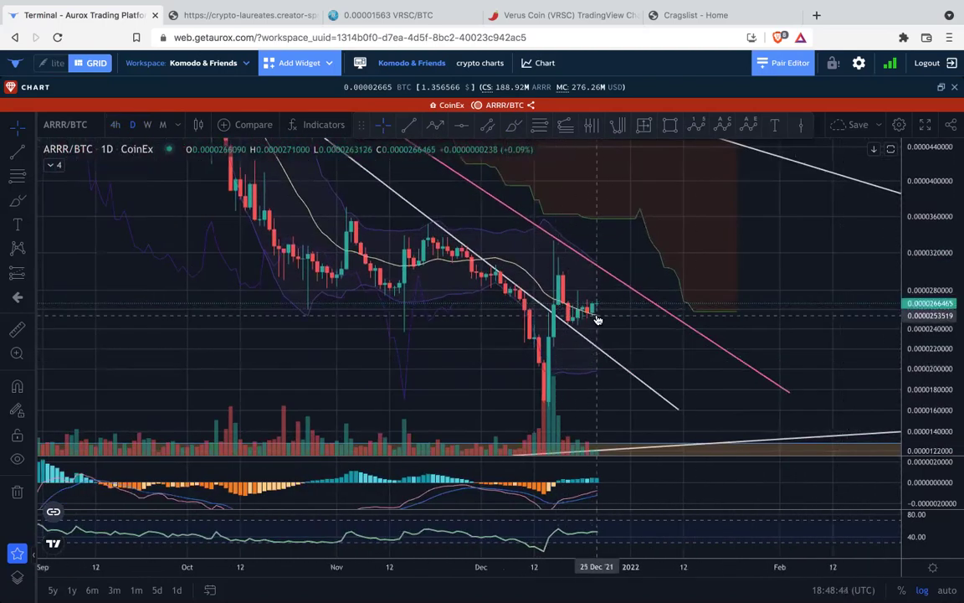
scroll(648, 330, up, 2)
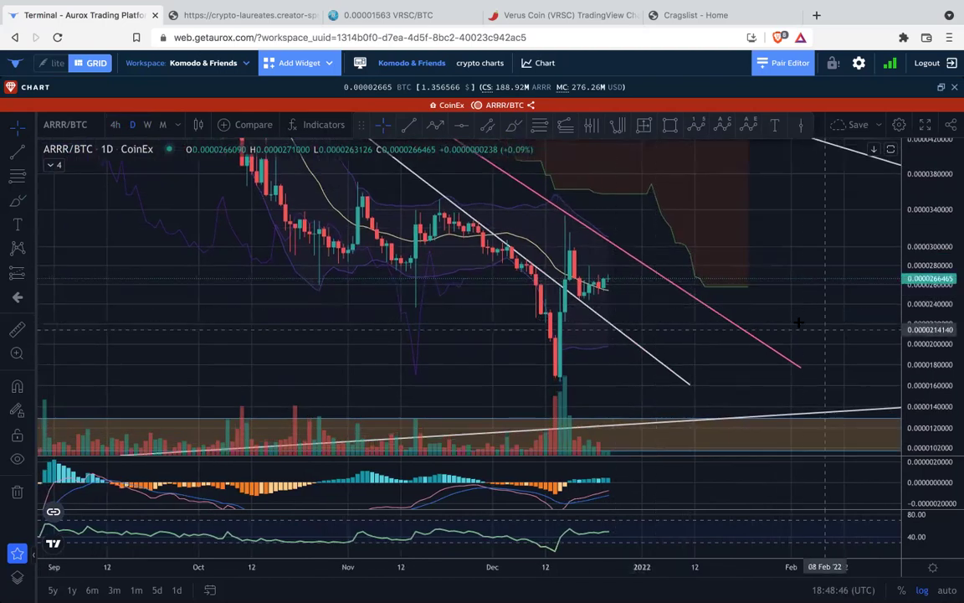
scroll(783, 322, up, 1)
scroll(781, 322, up, 1)
drag(574, 321, 676, 344)
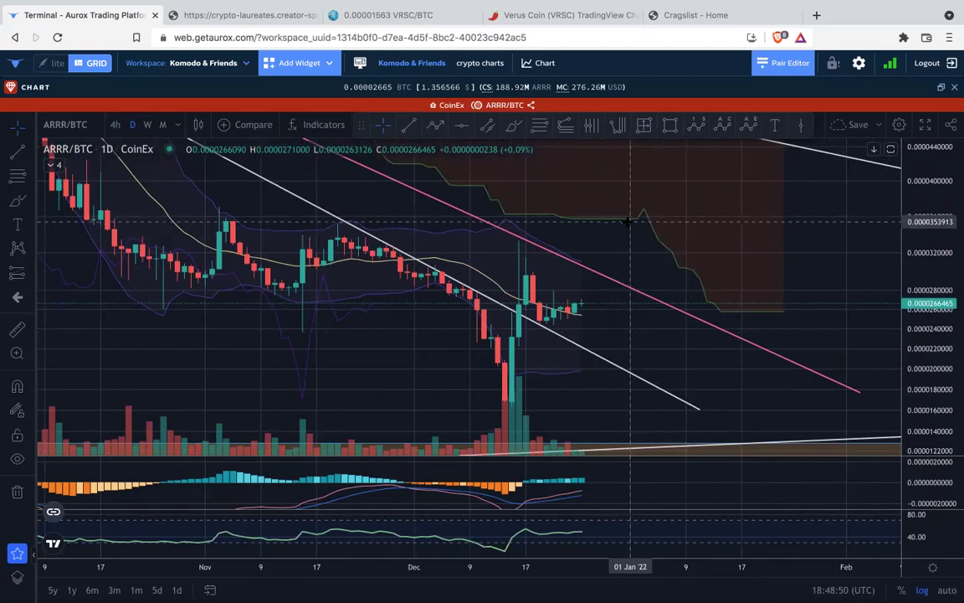
Compress the daily price scale and widen the time range to show the rising white support line and the orange zone below the price.
scroll(629, 221, down, 3)
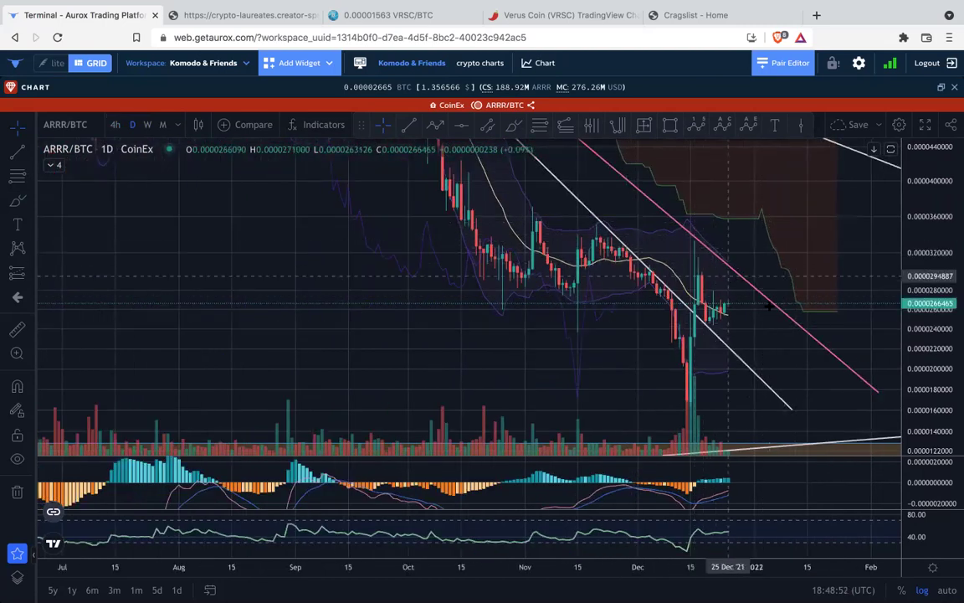
drag(768, 306, 640, 307)
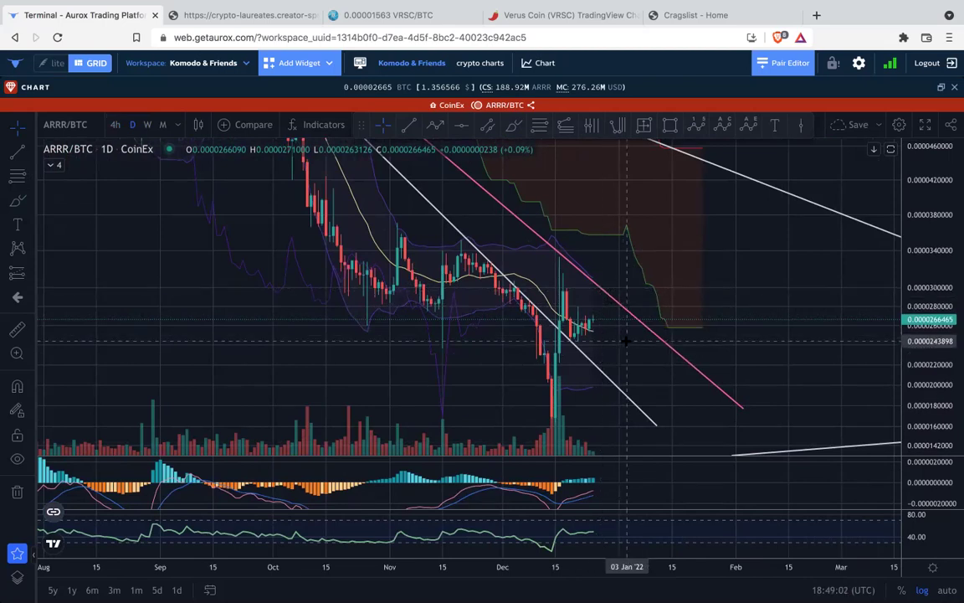
drag(929, 191, 926, 381)
scroll(837, 333, down, 8)
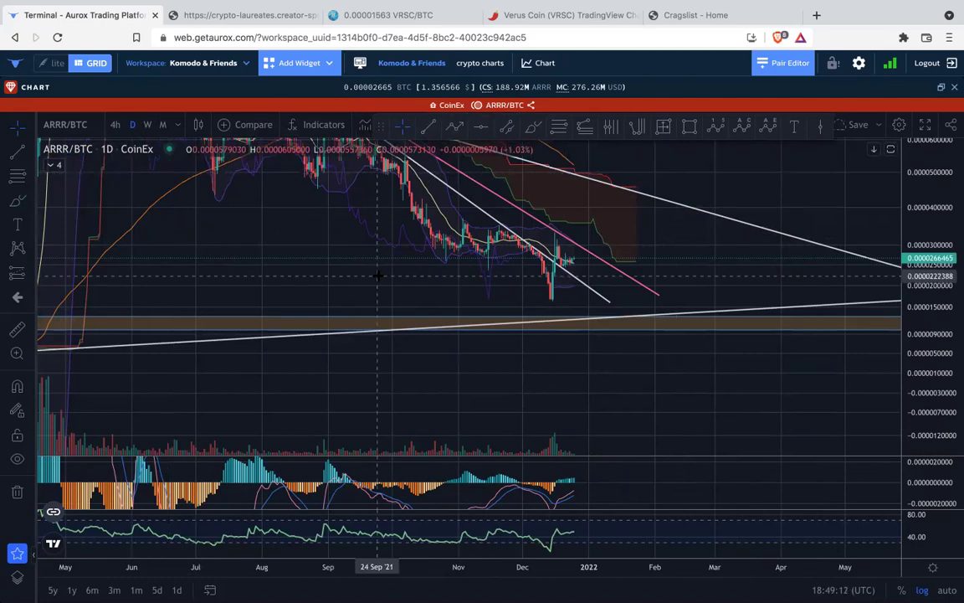
Examine the daily MACD swings since June and the RSI curve in enlarged panes, restoring the pane layout after each.
double_click(622, 493)
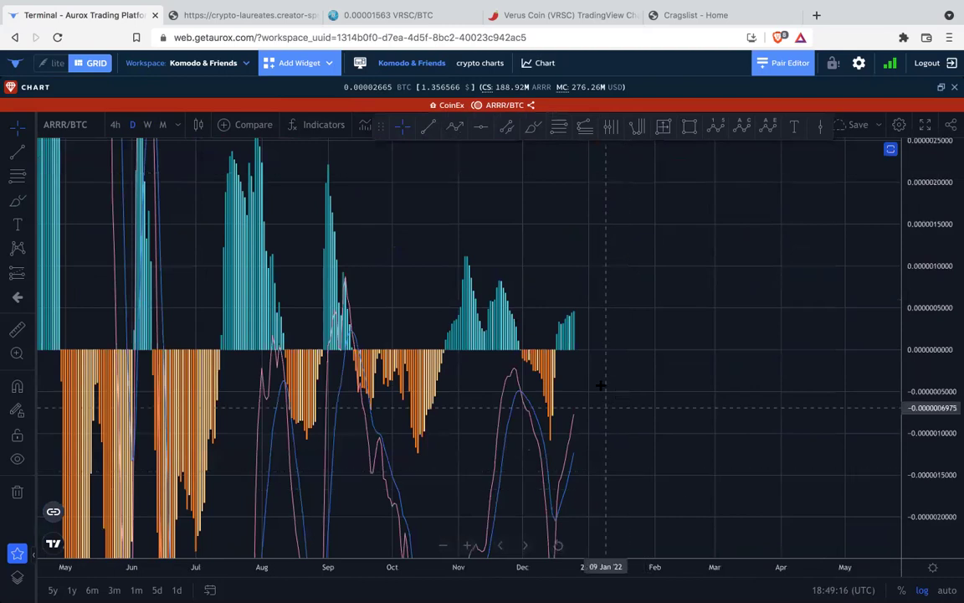
scroll(601, 385, up, 5)
drag(539, 400, 800, 370)
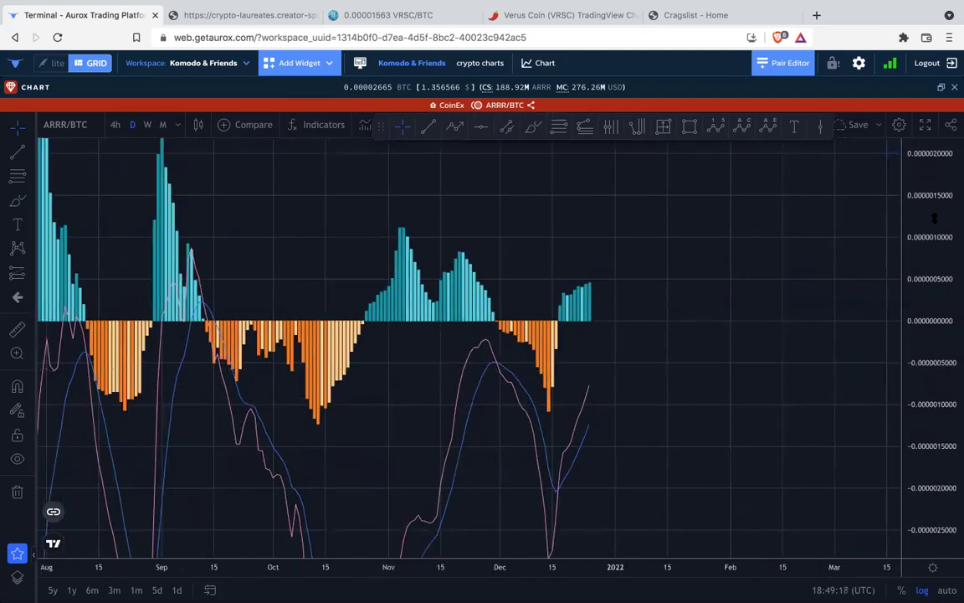
scroll(731, 293, down, 4)
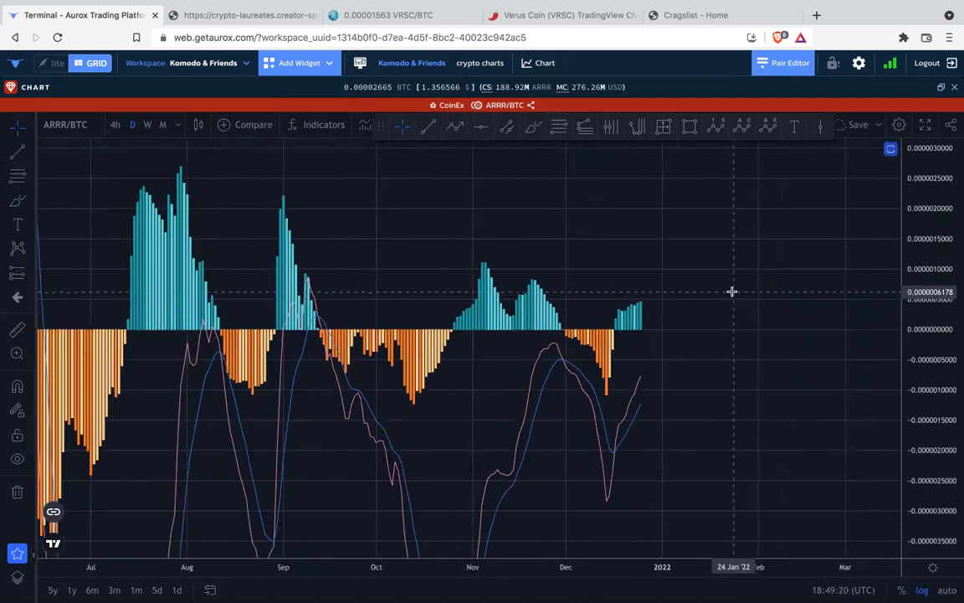
scroll(731, 291, down, 2)
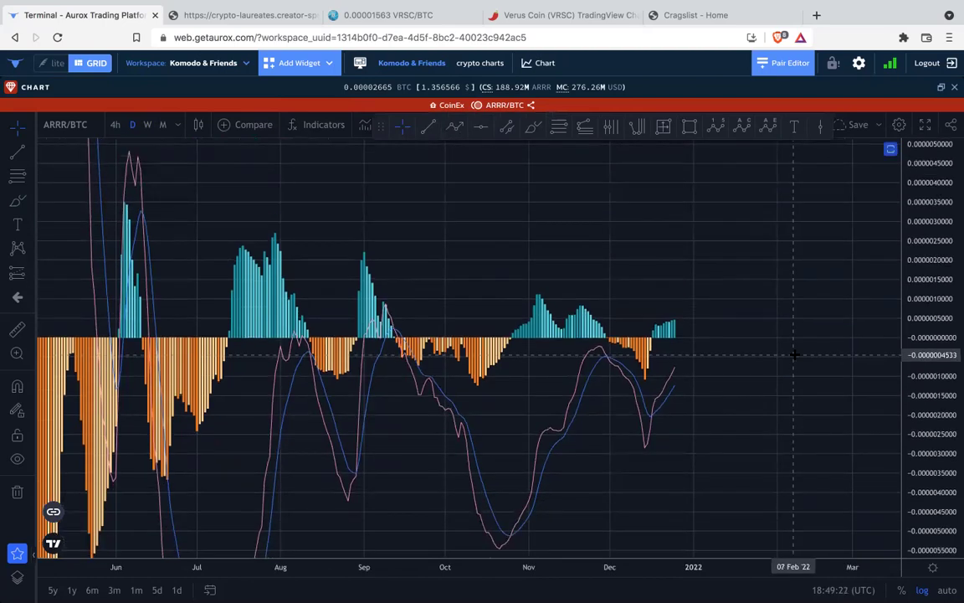
double_click(795, 354)
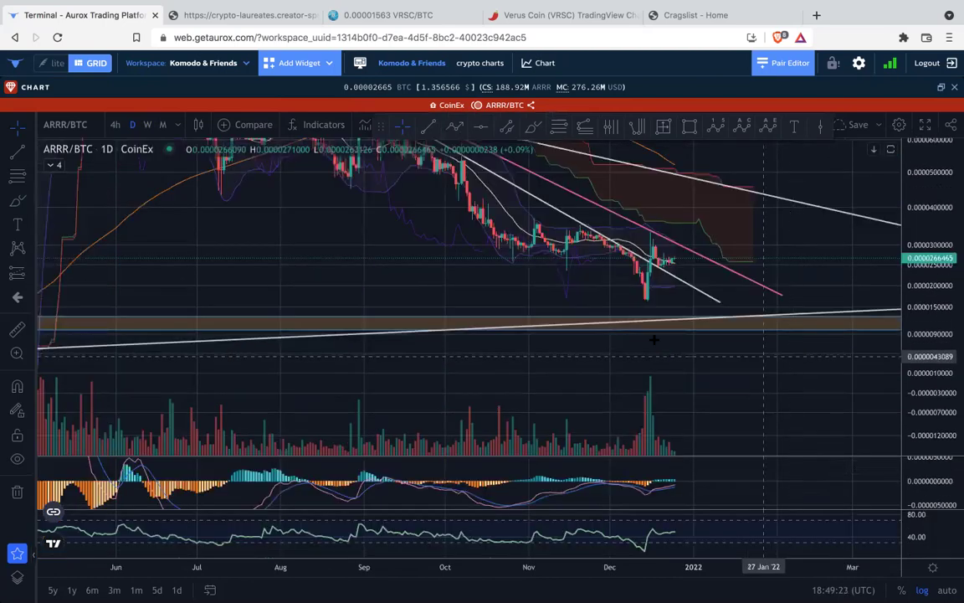
double_click(716, 529)
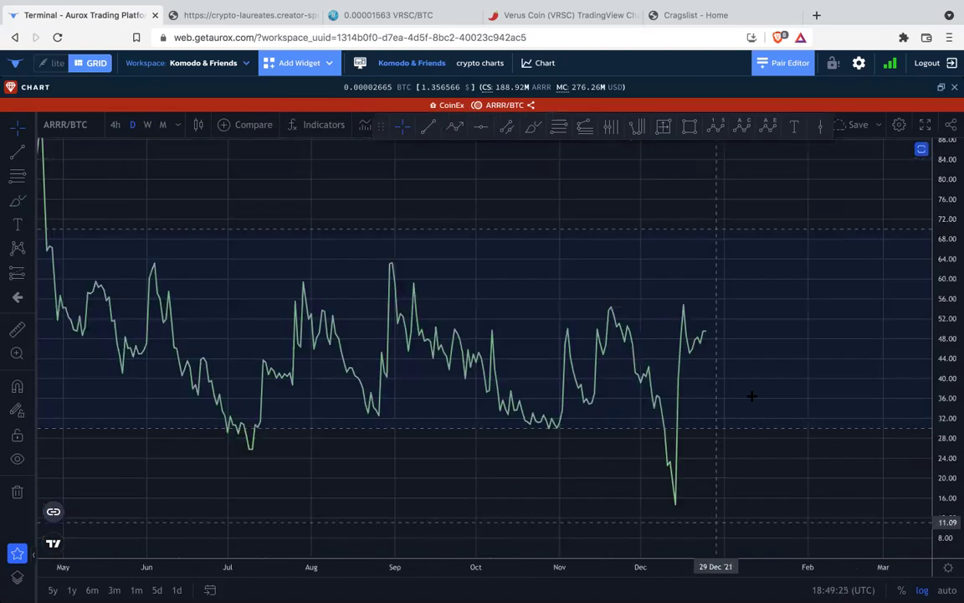
double_click(758, 321)
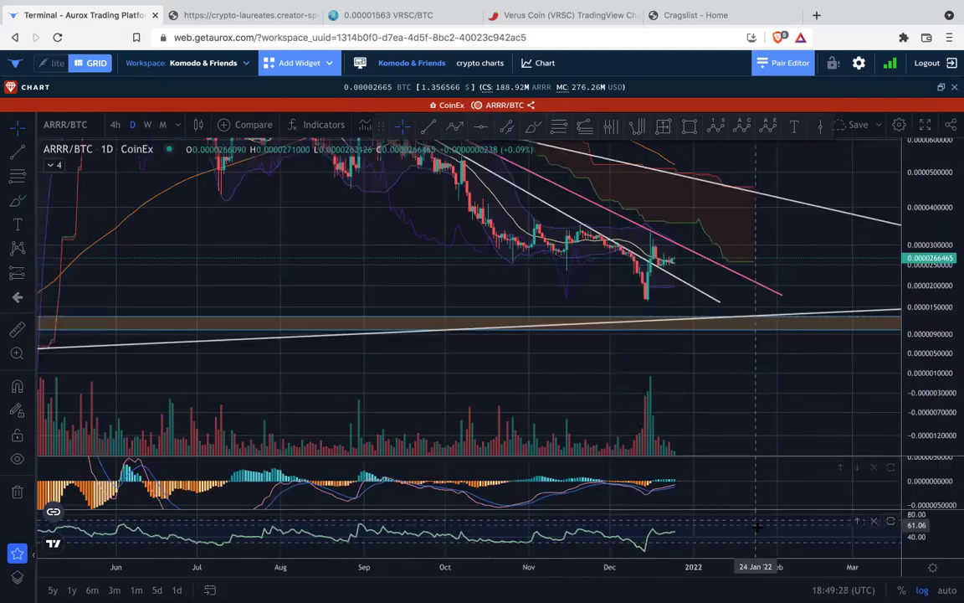
Frame the daily ARRR/BTC history from July 2020 with the converging white trend lines extending into 2022, and leave the full-size chart.
scroll(731, 364, down, 5)
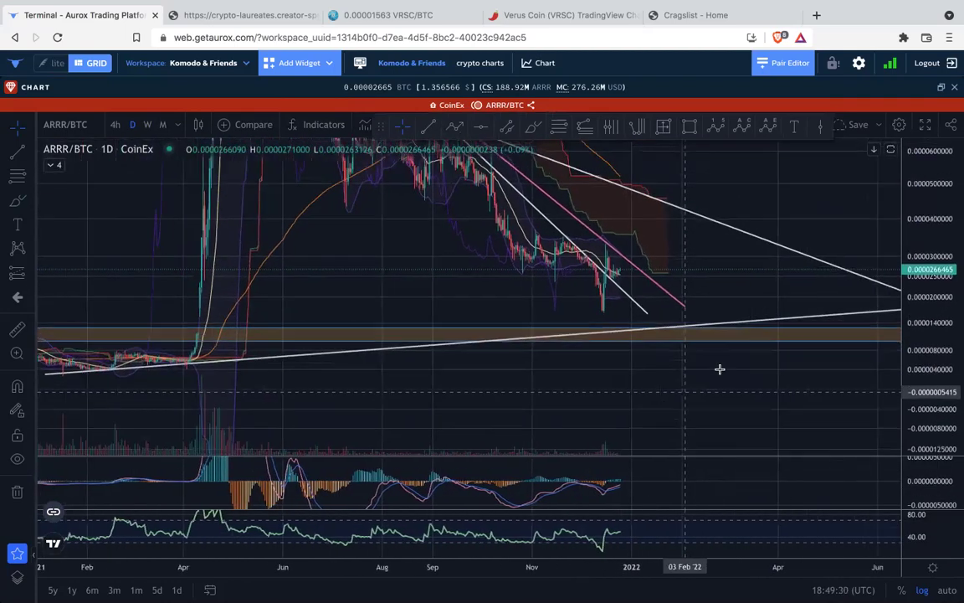
scroll(816, 214, down, 8)
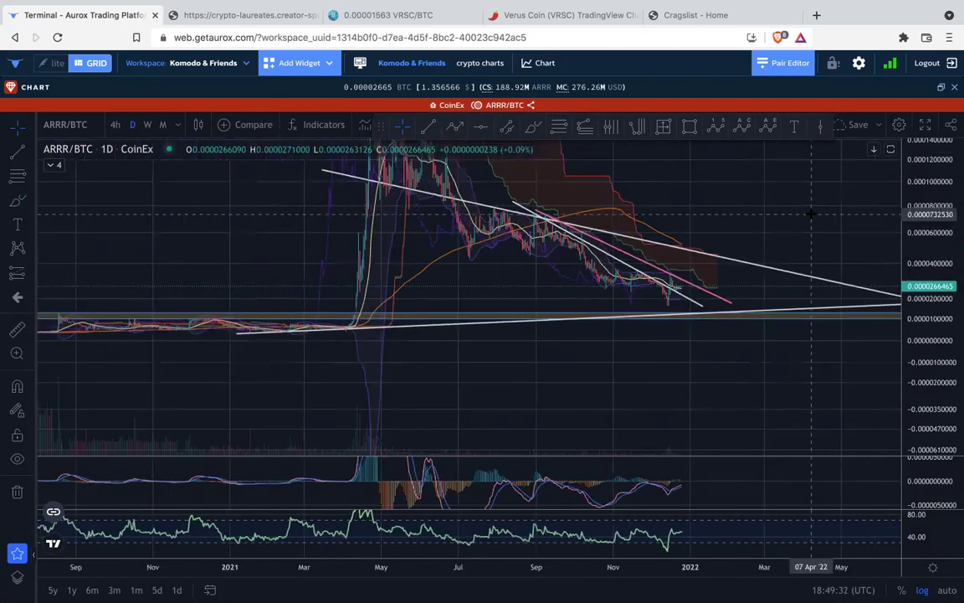
drag(829, 199, 652, 235)
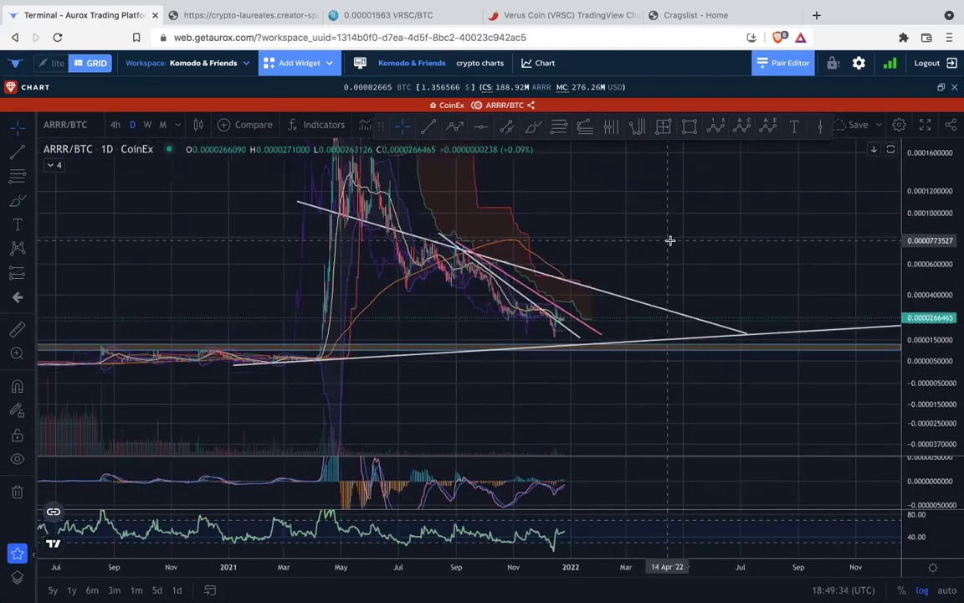
drag(794, 248, 783, 289)
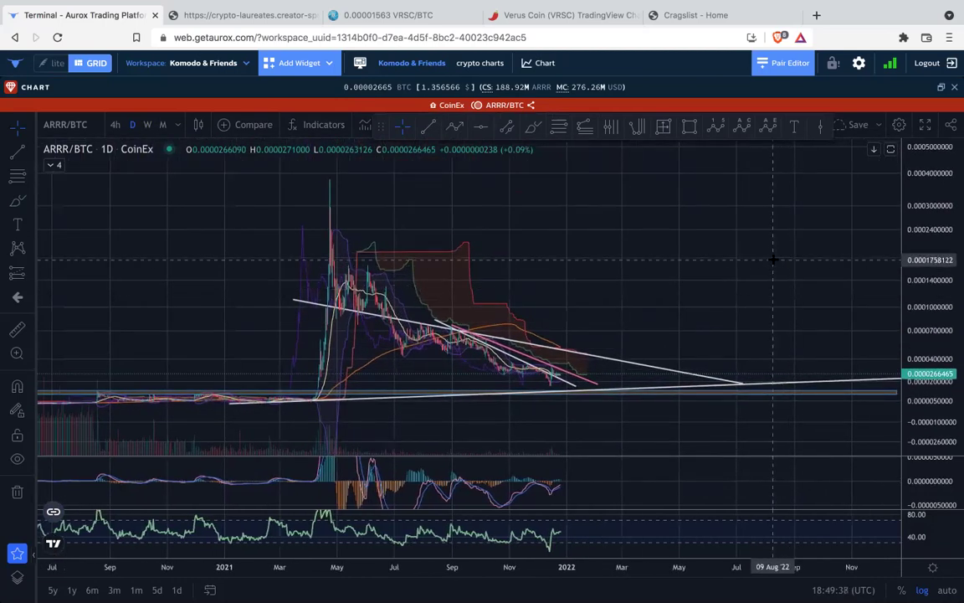
click(941, 88)
click(428, 178)
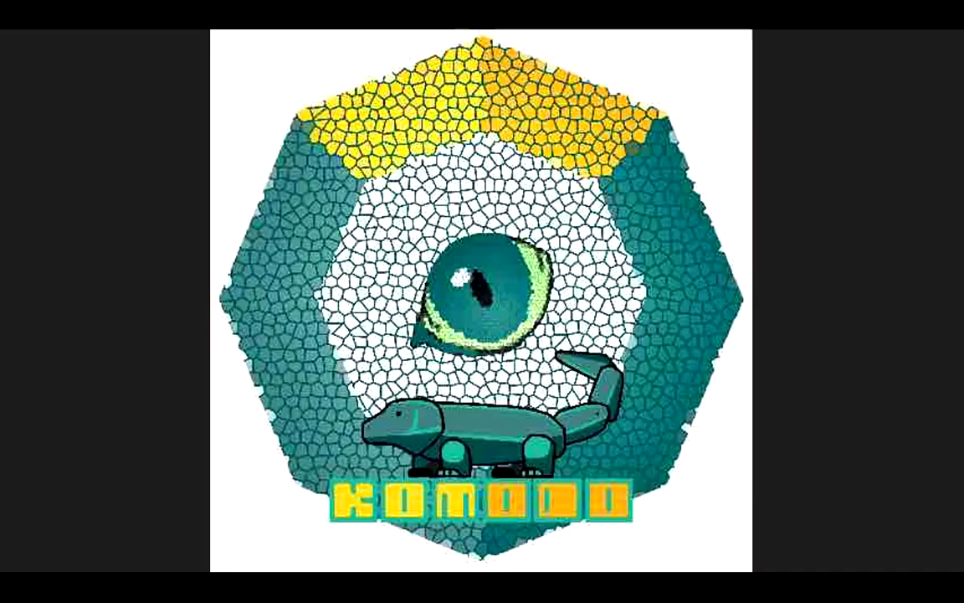